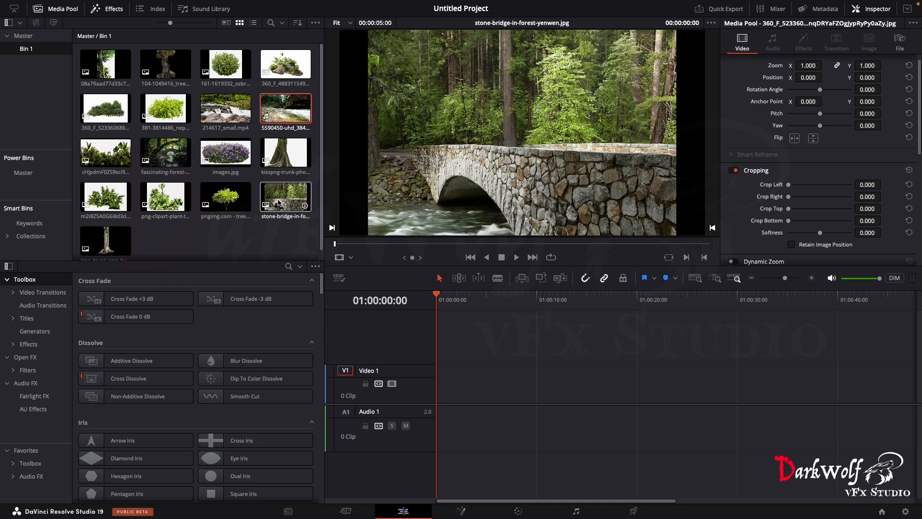
- Place the stone-bridge-in-forest-yenwen.jpg clip at the start of the Video 1 track
{"action": "left_click_drag", "start_coordinate": [279, 202], "coordinate": [435, 384]}
{"action": "left_click_drag", "start_coordinate": [290, 196], "coordinate": [510, 391]}
{"action": "left_click_drag", "start_coordinate": [510, 390], "coordinate": [452, 387]}
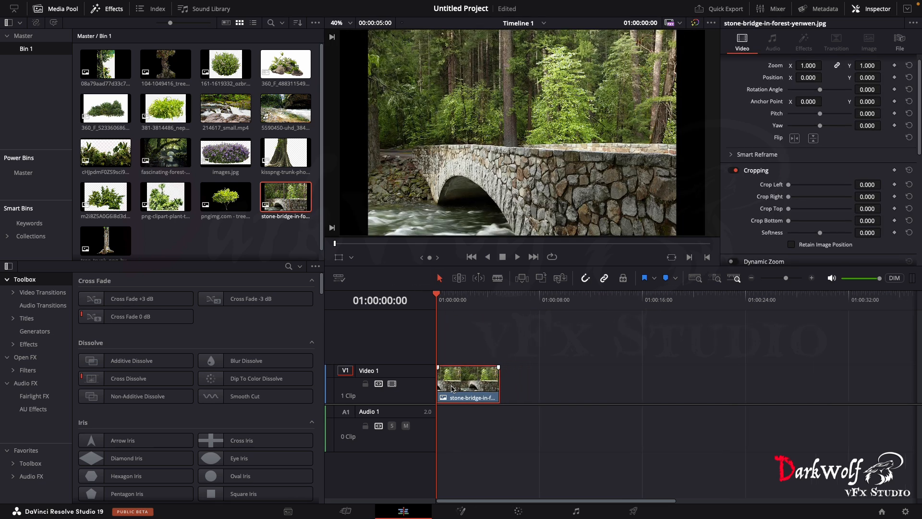
{"action": "scroll", "coordinate": [452, 388], "scroll_direction": "up", "scroll_amount": 5}
{"action": "left_click_drag", "start_coordinate": [523, 389], "coordinate": [521, 360]}
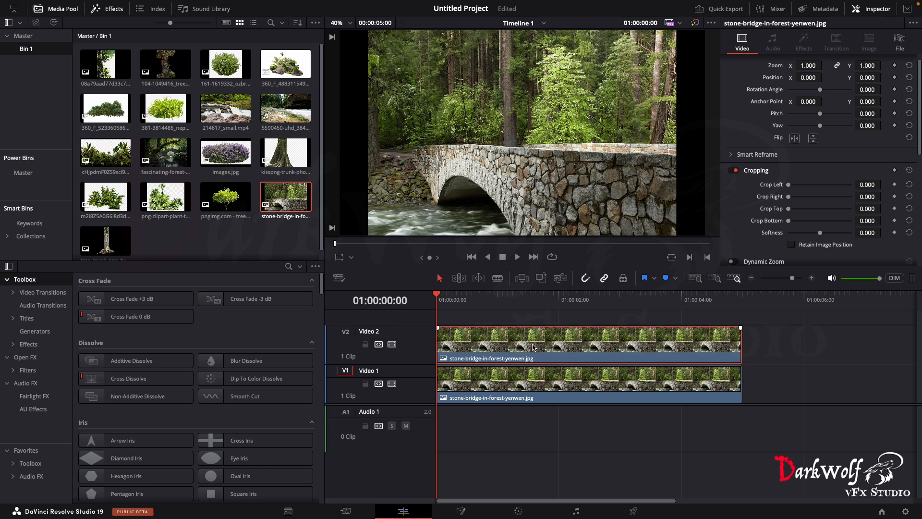
{"action": "key", "text": "super+z"}
{"action": "key", "text": "super+z"}
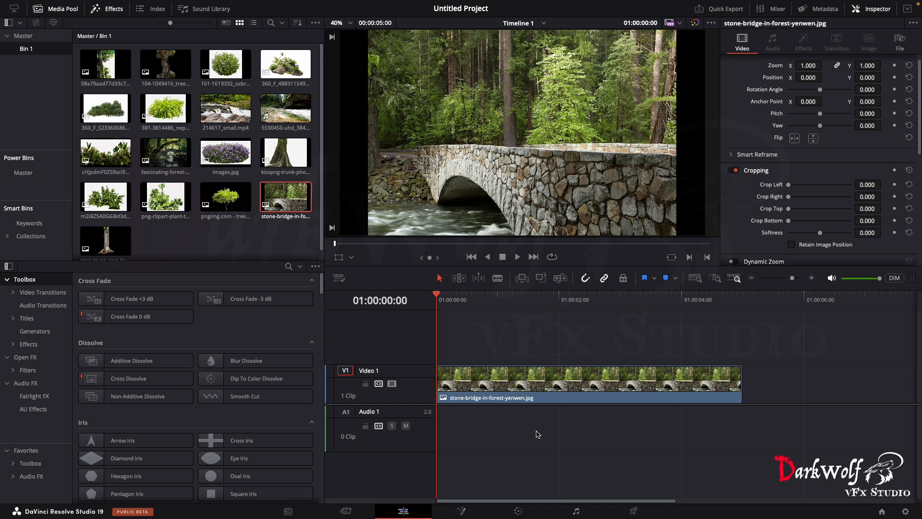
- Open the clip on the Fusion page, spread MediaIn1 and MediaOut1 apart, with MediaIn1 shown in the empty viewer
{"action": "left_click", "coordinate": [464, 515]}
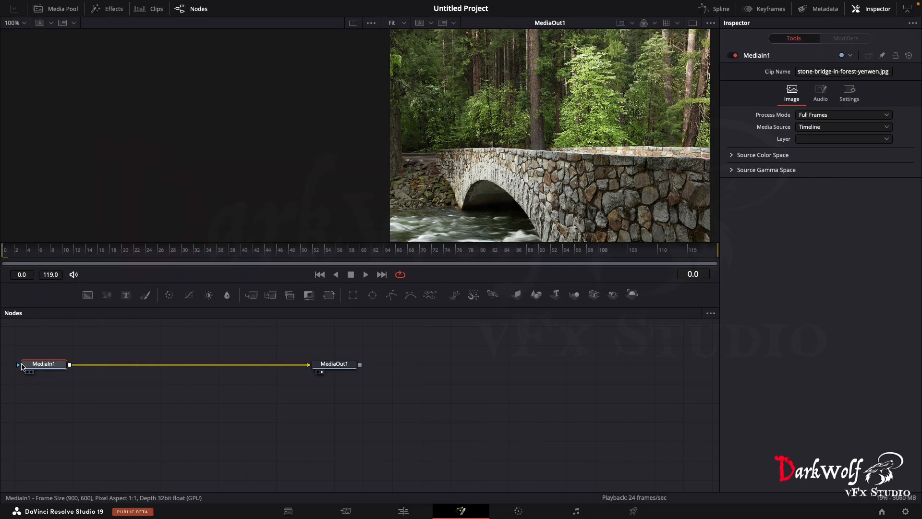
{"action": "left_click_drag", "start_coordinate": [338, 367], "coordinate": [628, 373]}
{"action": "left_click_drag", "start_coordinate": [45, 371], "coordinate": [197, 375]}
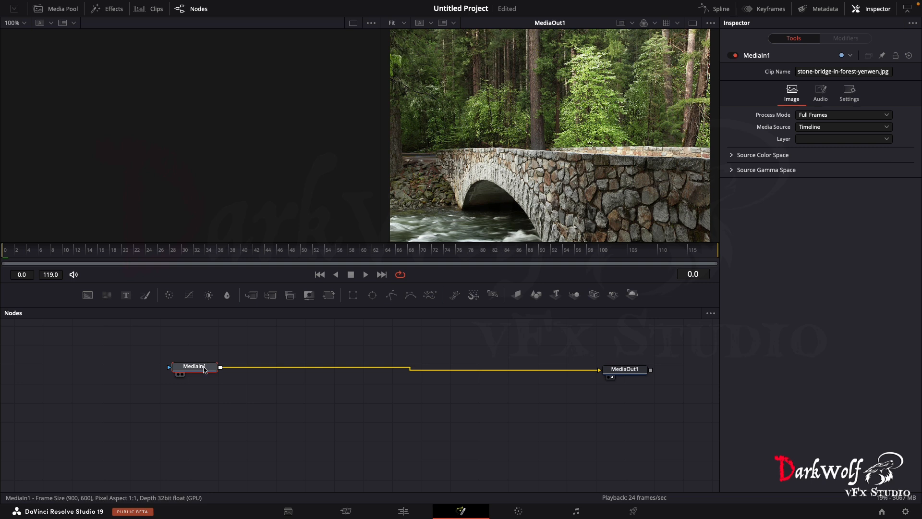
{"action": "key", "text": "1"}
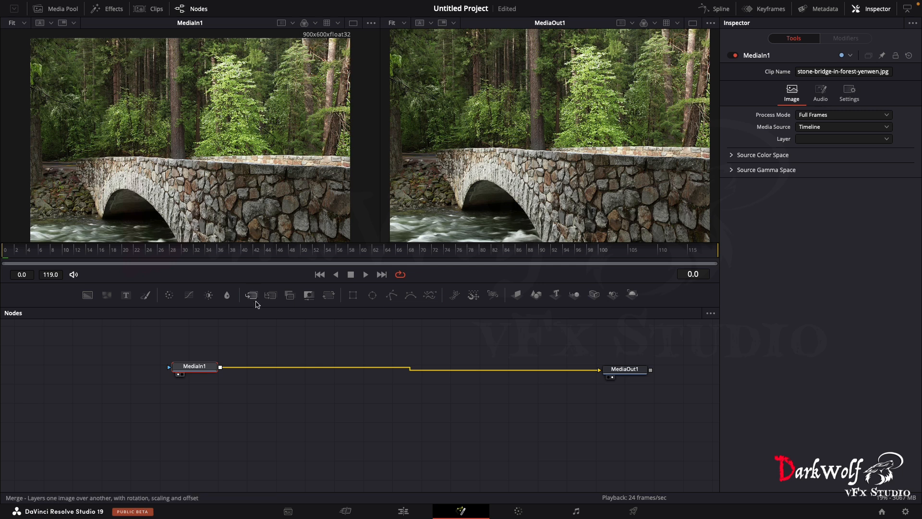
- Insert a Resize node between MediaIn1 and MediaOut1
{"action": "mouse_move", "coordinate": [202, 374]}
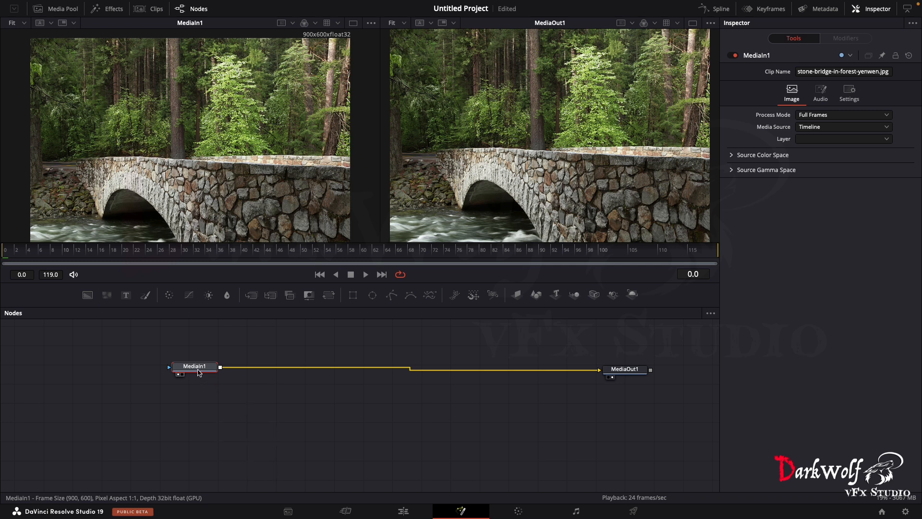
{"action": "key", "text": "shift+space"}
{"action": "type", "text": "lum"}
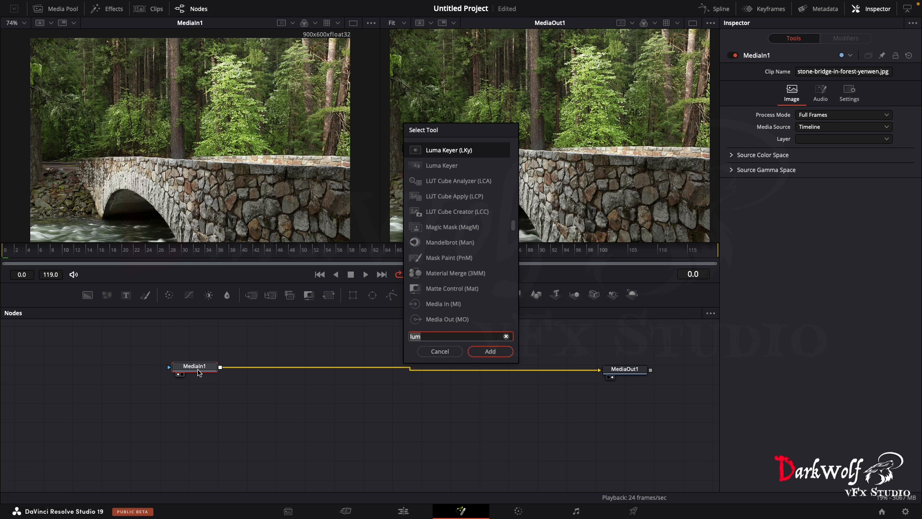
{"action": "key", "text": "BackSpace"}
{"action": "key", "text": "BackSpace"}
{"action": "key", "text": "BackSpace"}
{"action": "type", "text": "res"}
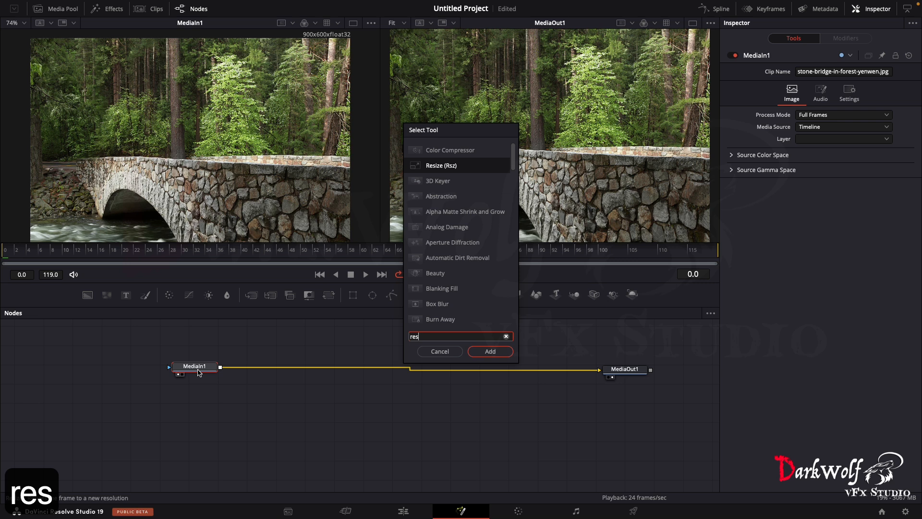
{"action": "left_click", "coordinate": [496, 356]}
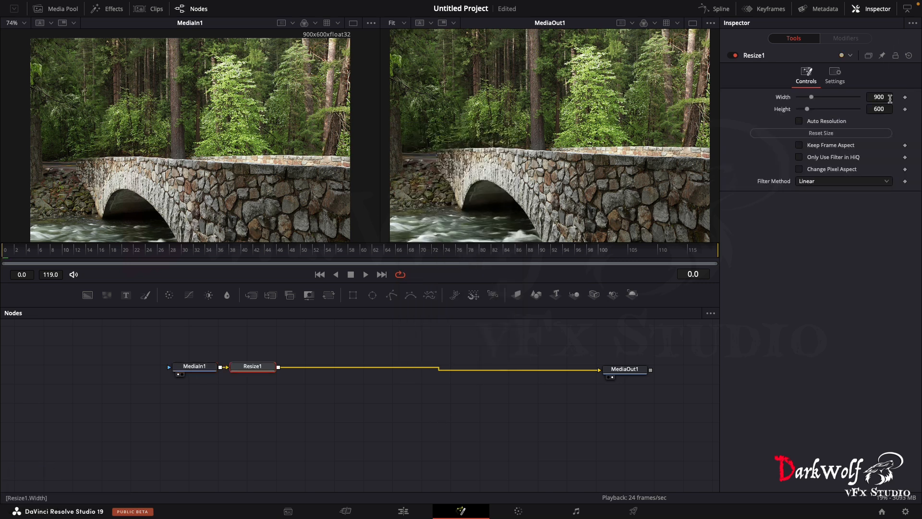
- Set the Resize1 node's width to 1920 and height to 1080
{"action": "left_click_drag", "start_coordinate": [889, 99], "coordinate": [885, 98]}
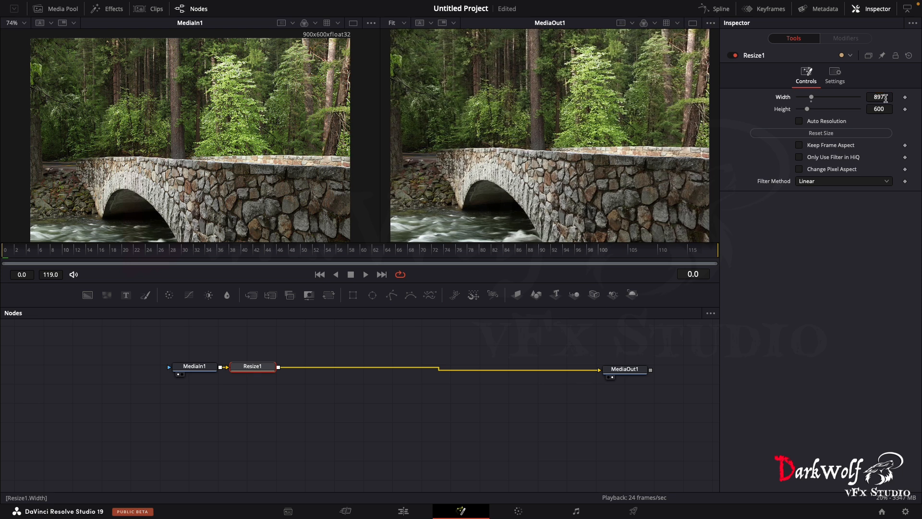
{"action": "double_click", "coordinate": [885, 98]}
{"action": "type", "text": "1920"}
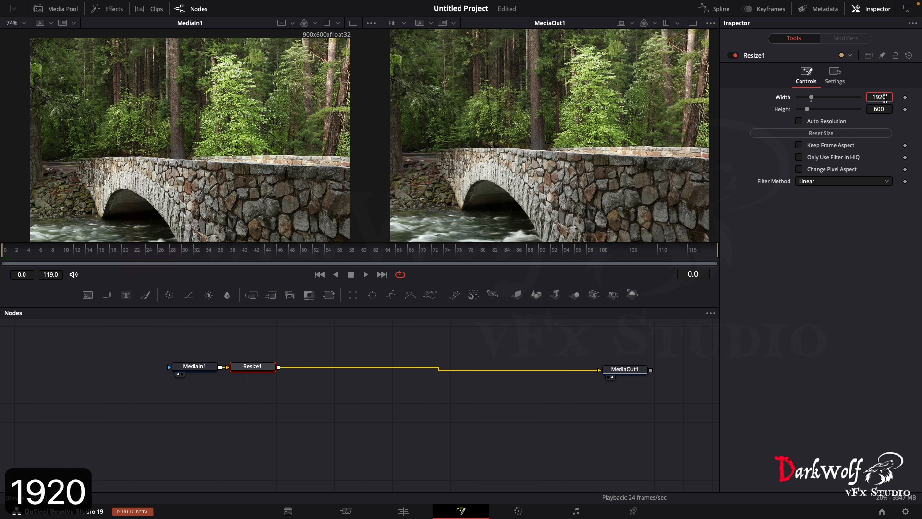
{"action": "key", "text": "Tab"}
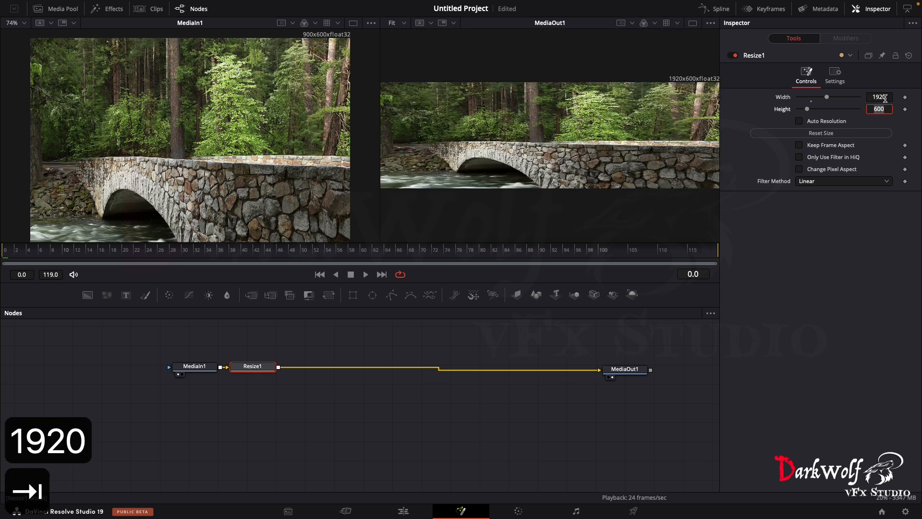
{"action": "type", "text": "1080"}
{"action": "key", "text": "Return"}
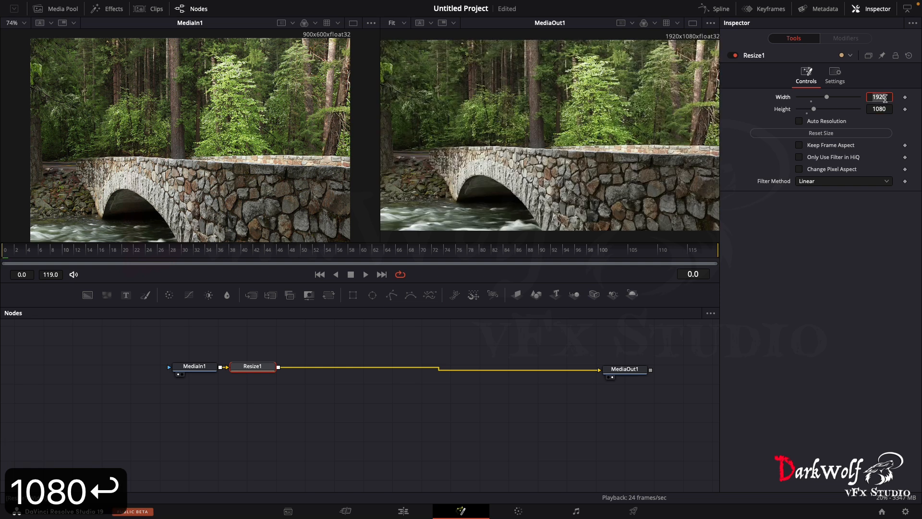
{"action": "left_click", "coordinate": [207, 371]}
{"action": "left_click", "coordinate": [265, 370]}
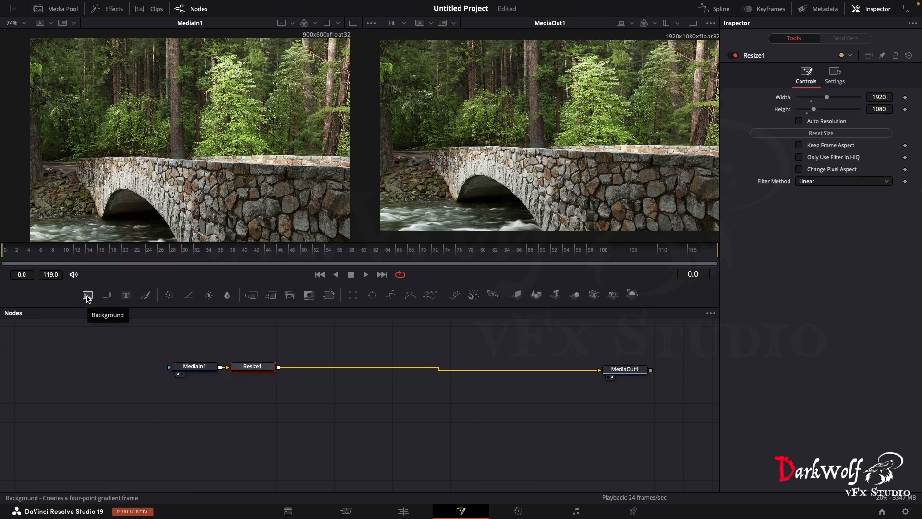
- Add a Background node below MediaIn1 and merge it over the output of Resize1
{"action": "left_click_drag", "start_coordinate": [88, 296], "coordinate": [210, 405]}
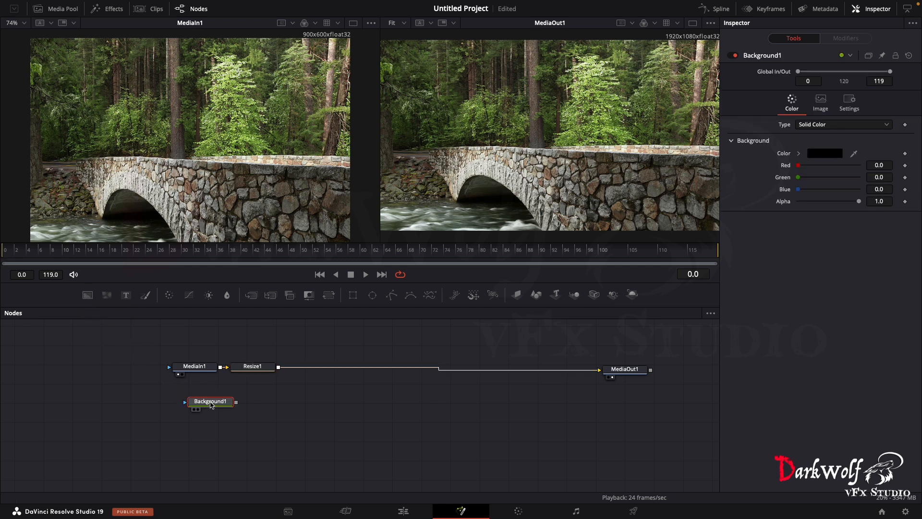
{"action": "key", "text": "shift+space"}
{"action": "type", "text": "res"}
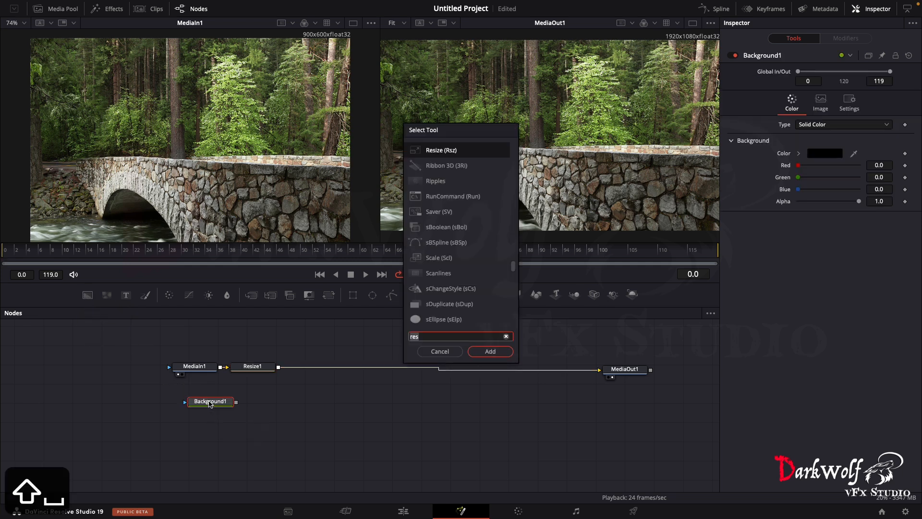
{"action": "left_click", "coordinate": [440, 351]}
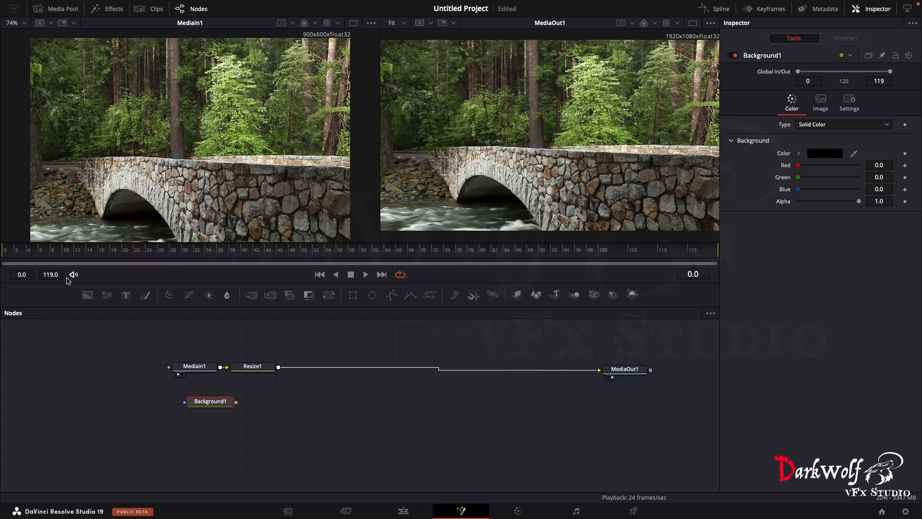
{"action": "left_click_drag", "start_coordinate": [235, 403], "coordinate": [278, 371]}
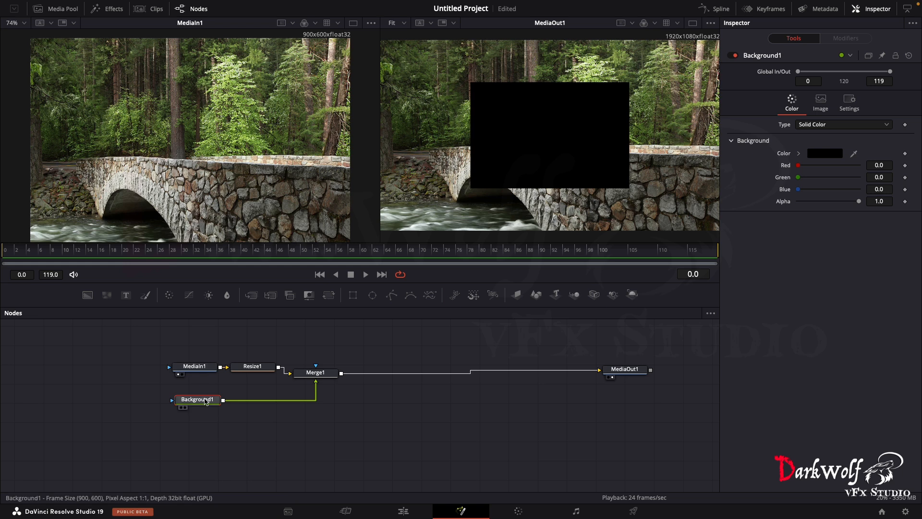
- Duplicate the Resize1 node and connect the copy between Background1 and Merge1
{"action": "mouse_move", "coordinate": [206, 402]}
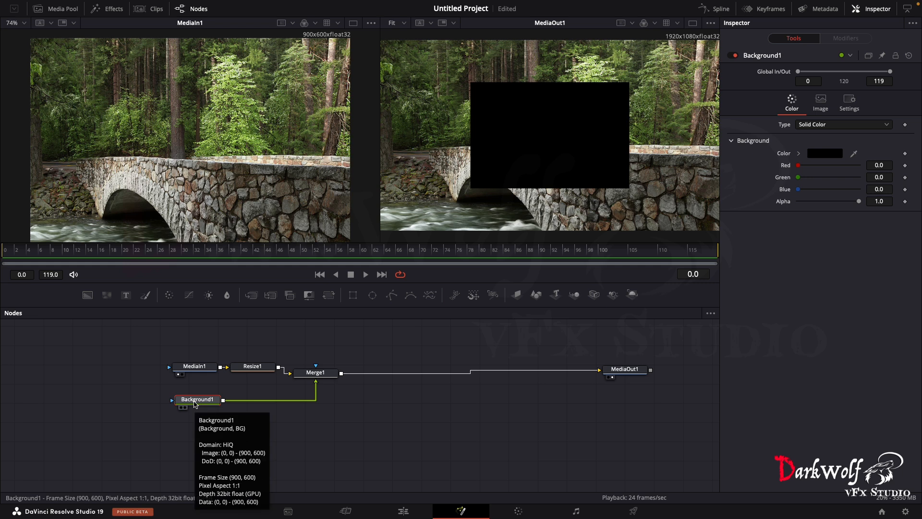
{"action": "left_click", "coordinate": [254, 369]}
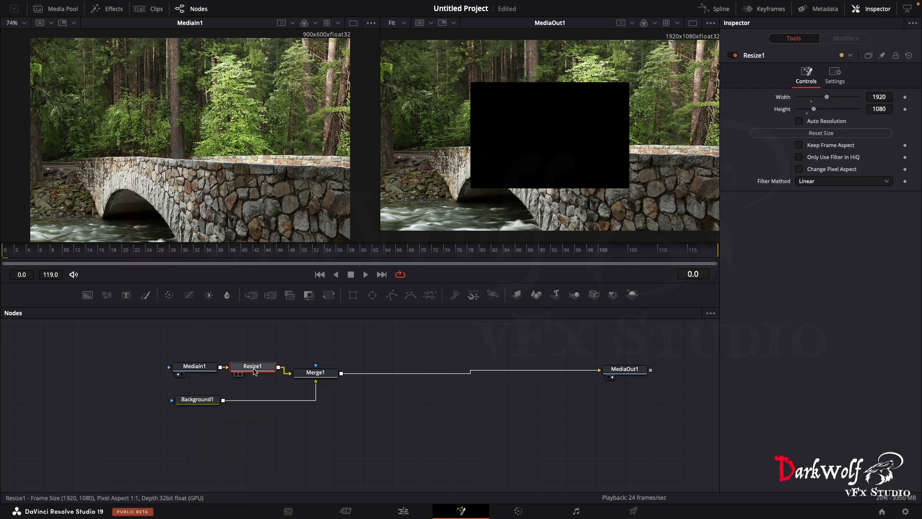
{"action": "key", "text": "super+c"}
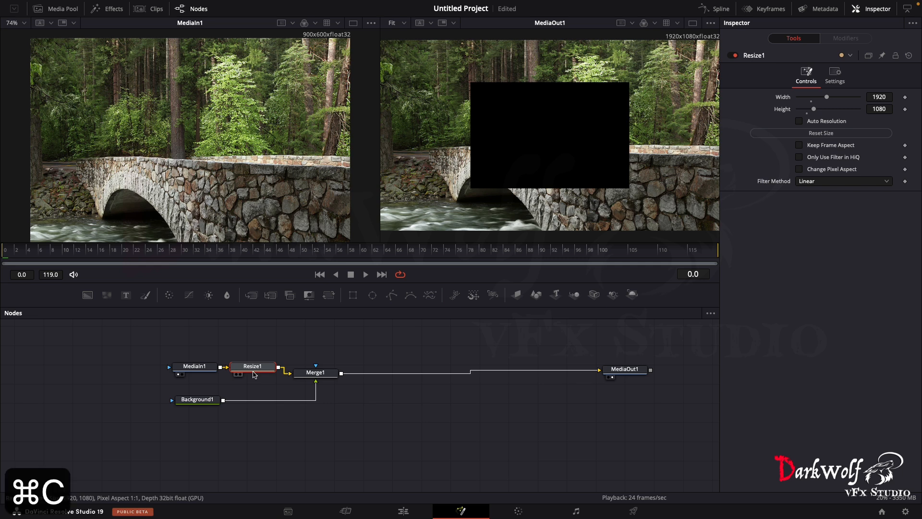
{"action": "left_click", "coordinate": [263, 431]}
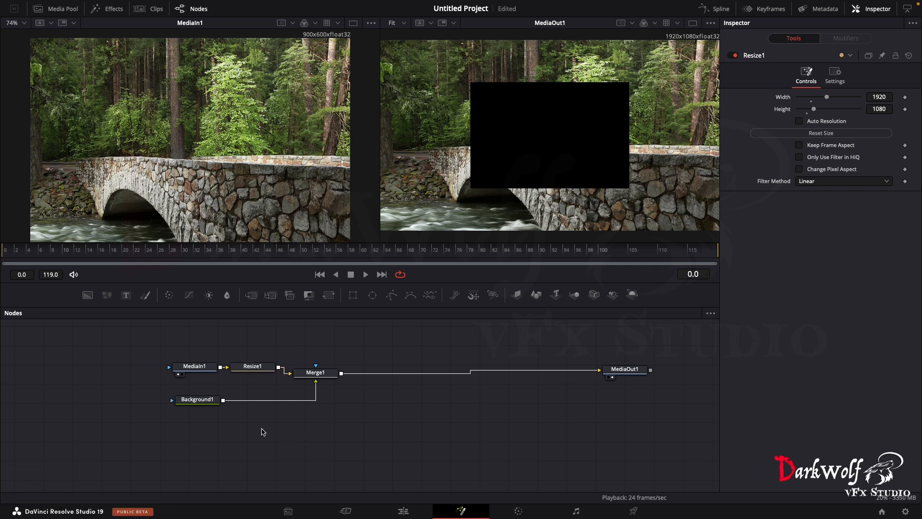
{"action": "key", "text": "super+v"}
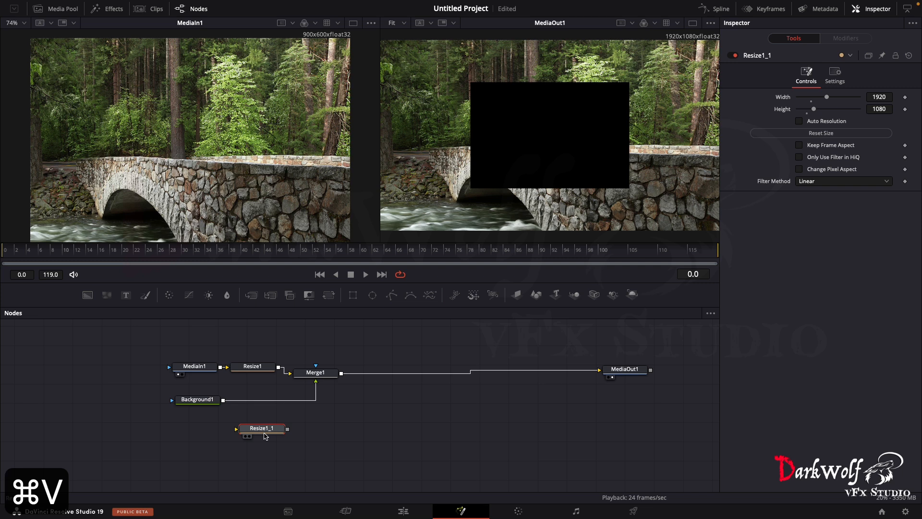
{"action": "mouse_move", "coordinate": [264, 434]}
{"action": "left_mouse_down"}
{"action": "mouse_move", "coordinate": [263, 403]}
{"action": "mouse_move", "coordinate": [271, 403]}
{"action": "mouse_move", "coordinate": [272, 419]}
{"action": "mouse_move", "coordinate": [275, 404]}
{"action": "mouse_move", "coordinate": [264, 477]}
{"action": "mouse_move", "coordinate": [272, 402]}
{"action": "mouse_move", "coordinate": [265, 437]}
{"action": "left_mouse_up"}
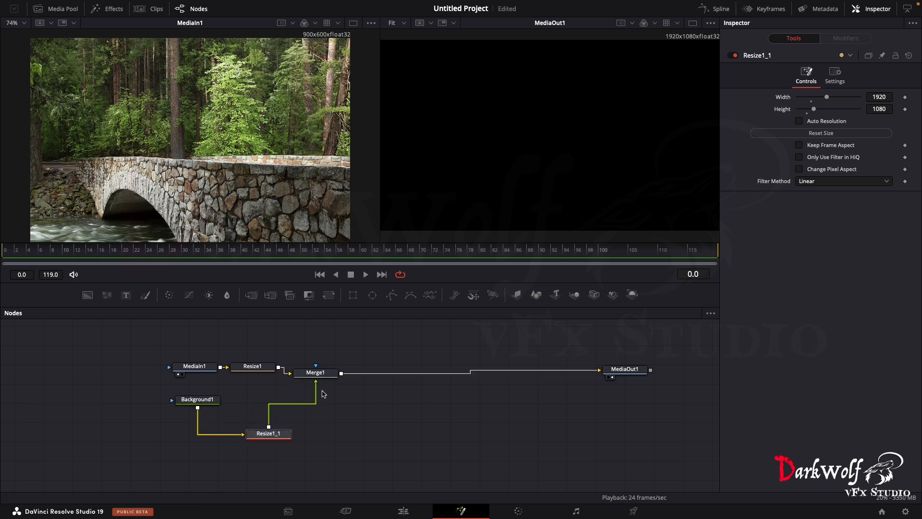
- Try direct pipes for the node connections and return to orthogonal pipes
{"action": "right_click", "coordinate": [393, 407]}
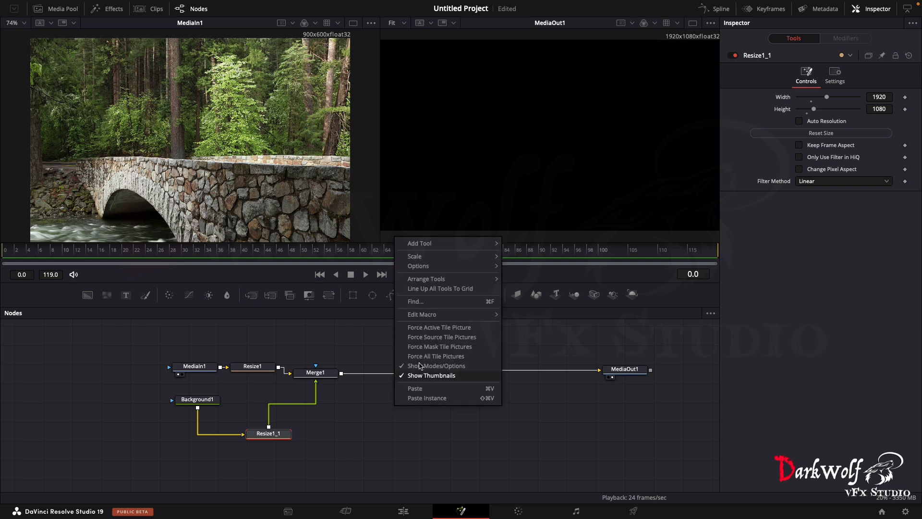
{"action": "mouse_move", "coordinate": [444, 266]}
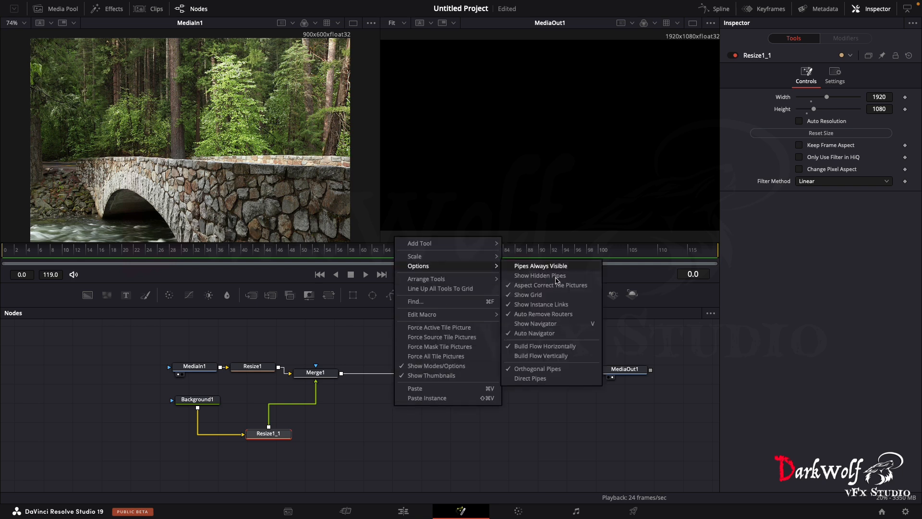
{"action": "left_click", "coordinate": [533, 378]}
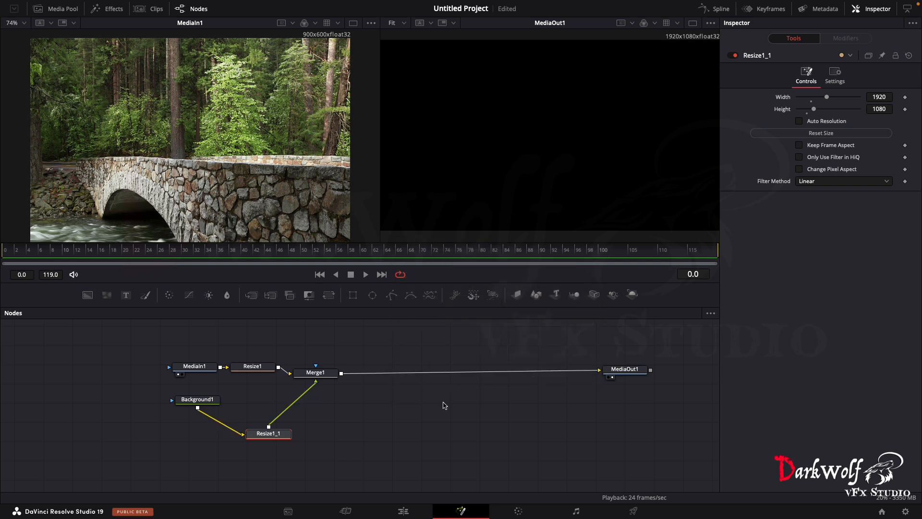
{"action": "right_click", "coordinate": [353, 442]}
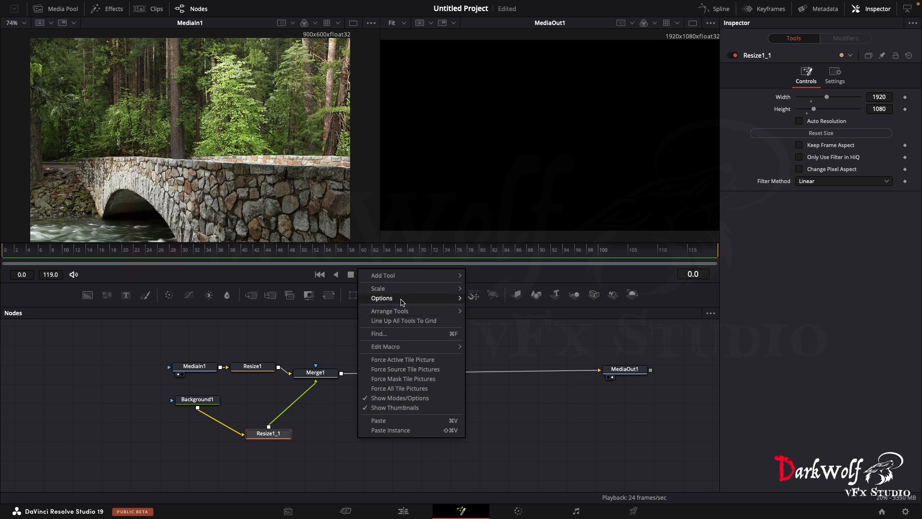
{"action": "mouse_move", "coordinate": [402, 298]}
{"action": "left_click", "coordinate": [500, 401]}
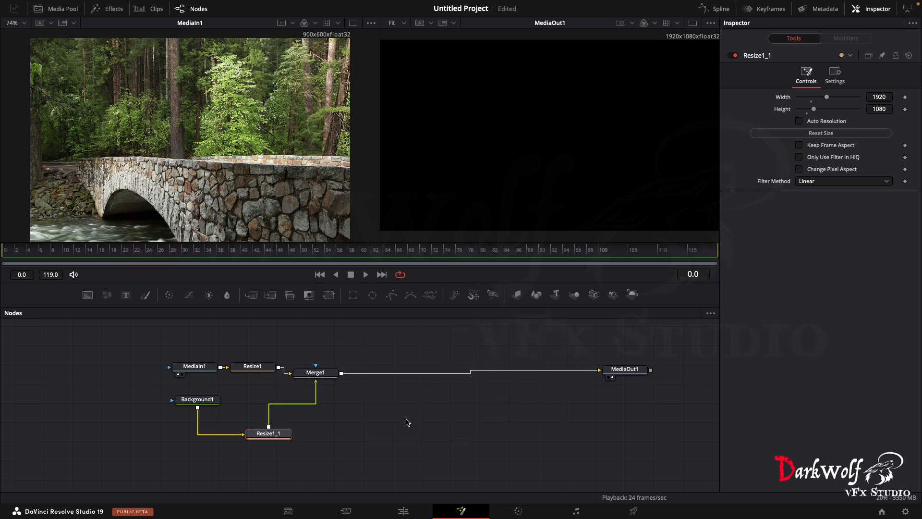
- Line up Background1 and Resize1_1 in a row under the media branch and move Merge1 farther along the flow
{"action": "left_click_drag", "start_coordinate": [197, 399], "coordinate": [190, 396]}
{"action": "left_click_drag", "start_coordinate": [269, 433], "coordinate": [255, 403]}
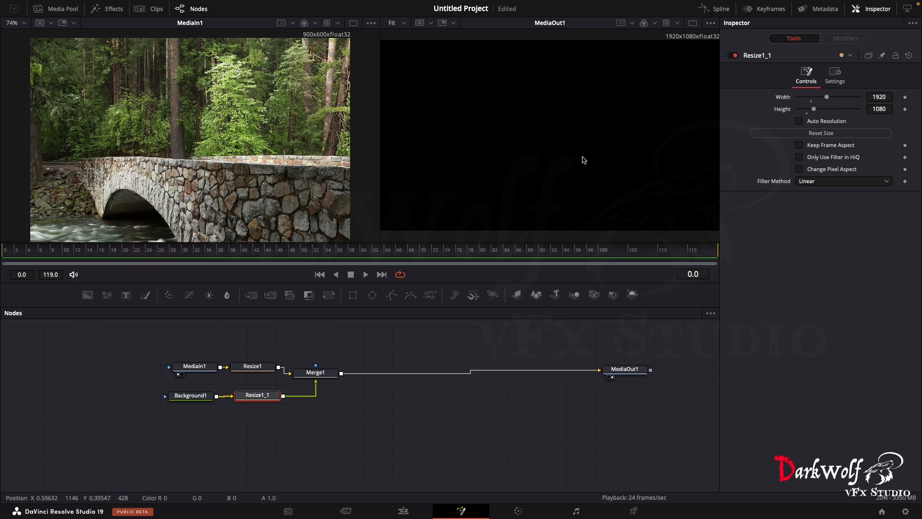
{"action": "left_click_drag", "start_coordinate": [332, 373], "coordinate": [353, 366]}
{"action": "left_click", "coordinate": [353, 366]}
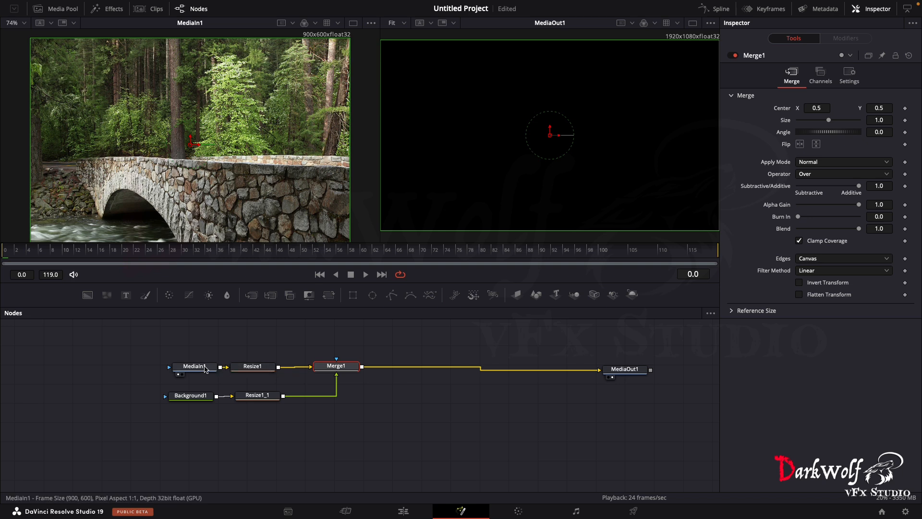
- Swap the inputs of Merge1 so the bridge image becomes the foreground over the background
{"action": "left_click_drag", "start_coordinate": [206, 401], "coordinate": [203, 185]}
{"action": "left_click_drag", "start_coordinate": [214, 366], "coordinate": [197, 189]}
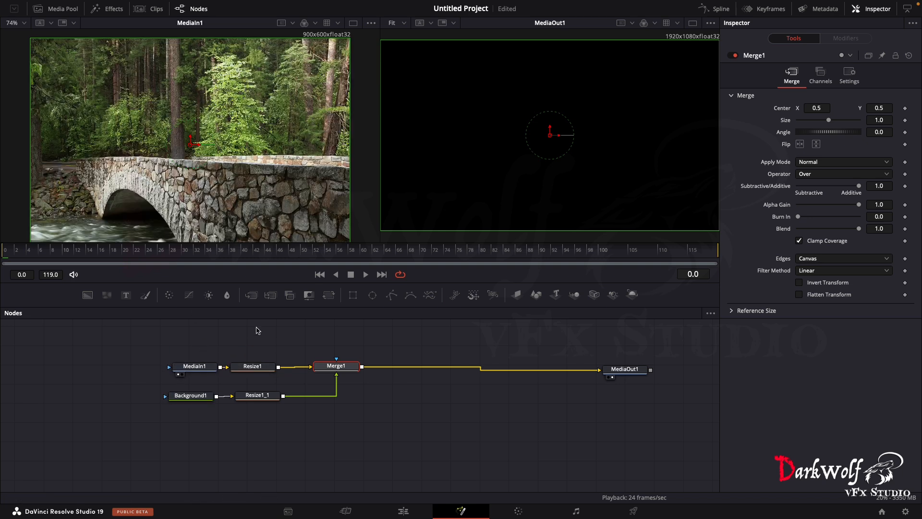
{"action": "right_click", "coordinate": [332, 369]}
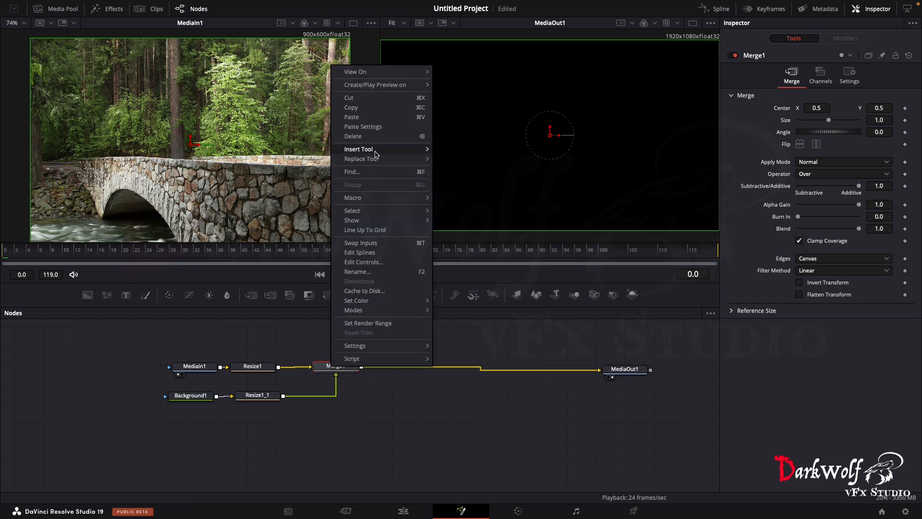
{"action": "left_click", "coordinate": [373, 244]}
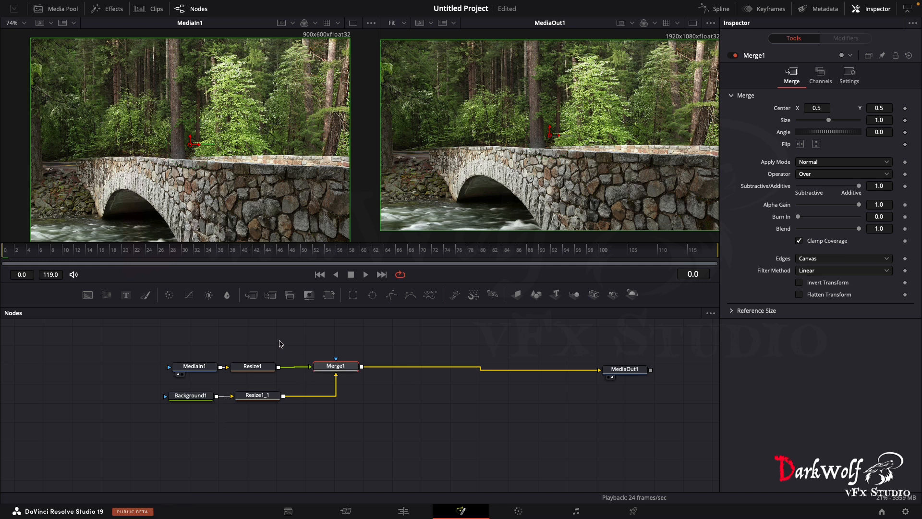
- Move the five connected nodes of the bridge composite together, farther up the flow and away from MediaOut1
{"action": "left_click_drag", "start_coordinate": [138, 337], "coordinate": [342, 427]}
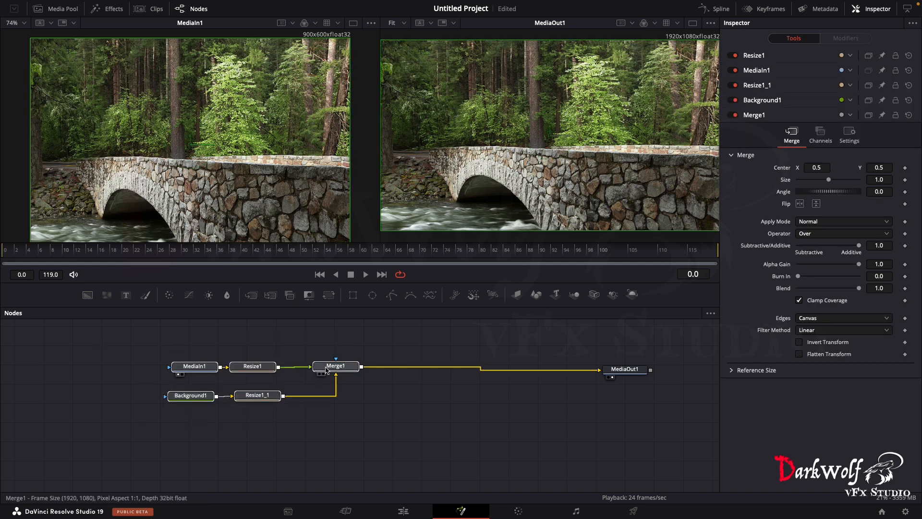
{"action": "left_click_drag", "start_coordinate": [332, 370], "coordinate": [274, 346]}
{"action": "left_click", "coordinate": [298, 400]}
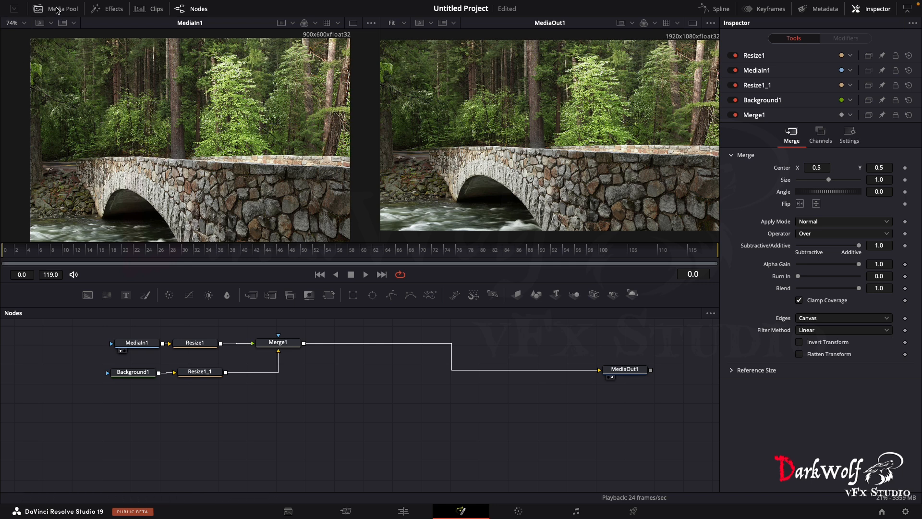
- Add the river clip 5590450-uhd_3840_2160_30fps.mp4 to the flow below Merge1 and line MediaOut1 up with Merge1
{"action": "left_click", "coordinate": [57, 10]}
{"action": "scroll", "coordinate": [160, 255], "scroll_direction": "down", "scroll_amount": 2}
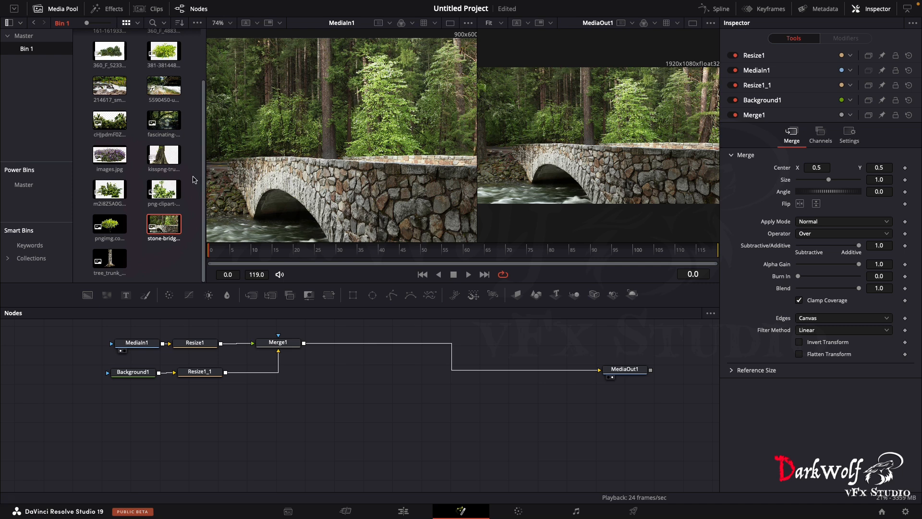
{"action": "scroll", "coordinate": [133, 168], "scroll_direction": "up", "scroll_amount": 2}
{"action": "left_click", "coordinate": [163, 153]}
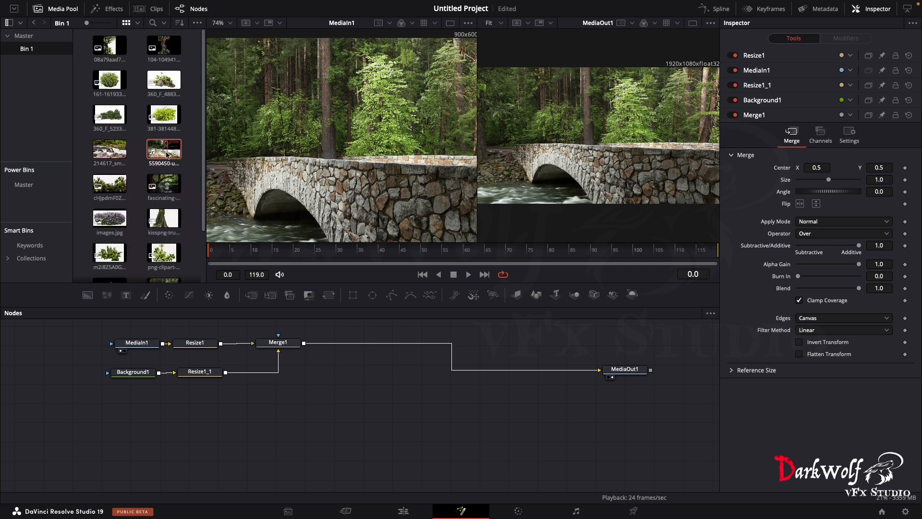
{"action": "left_click_drag", "start_coordinate": [163, 151], "coordinate": [296, 432]}
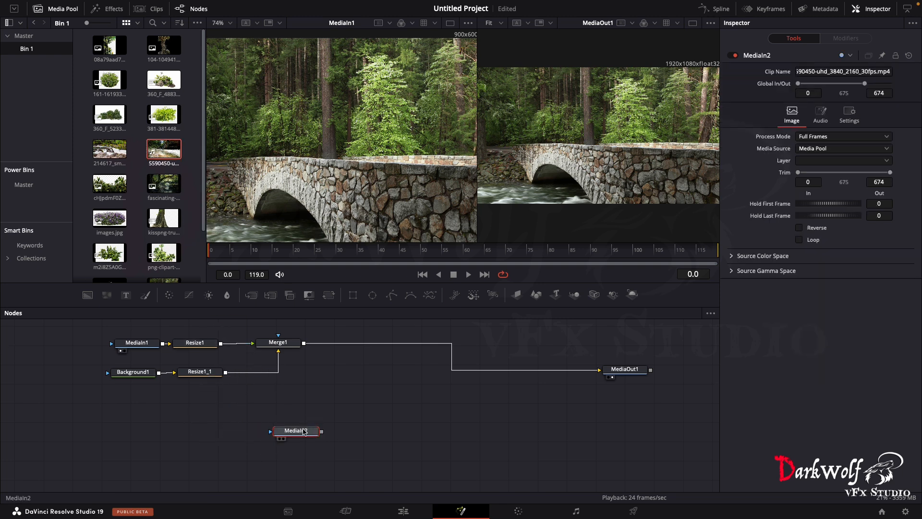
{"action": "left_click_drag", "start_coordinate": [303, 430], "coordinate": [316, 422]}
{"action": "left_click_drag", "start_coordinate": [629, 370], "coordinate": [650, 343]}
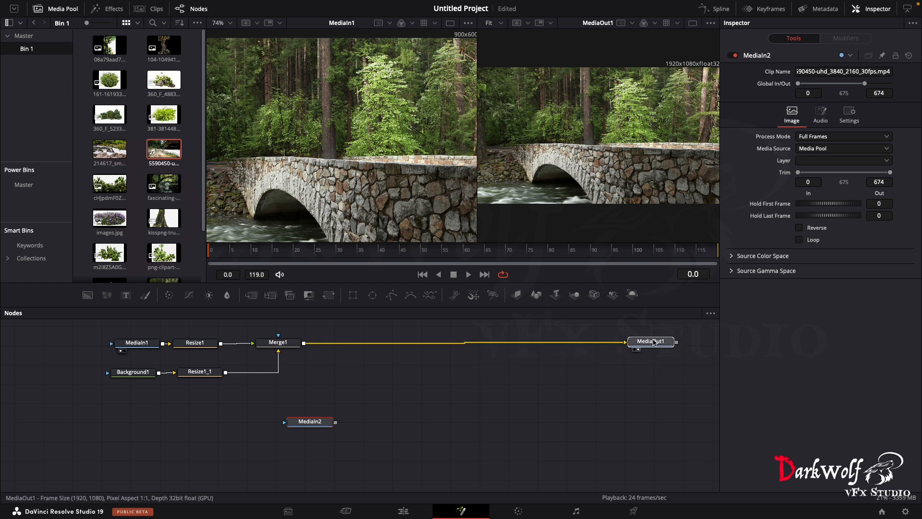
{"action": "left_click_drag", "start_coordinate": [305, 424], "coordinate": [277, 415]}
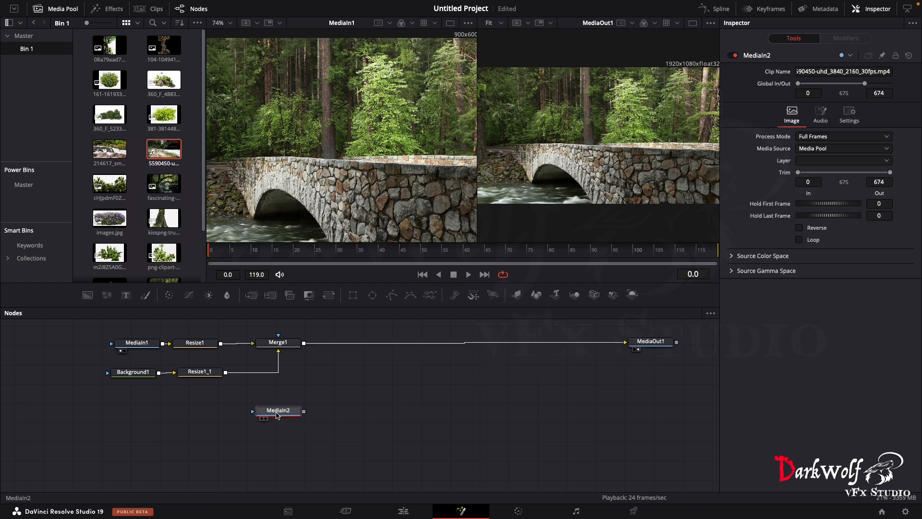
- Rename the river clip's media node to river
{"action": "key", "text": "F2"}
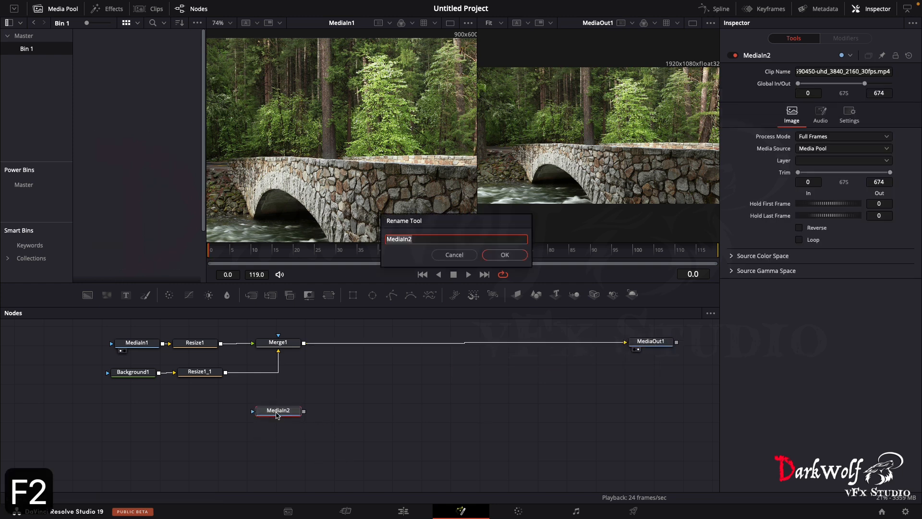
{"action": "type", "text": "river"}
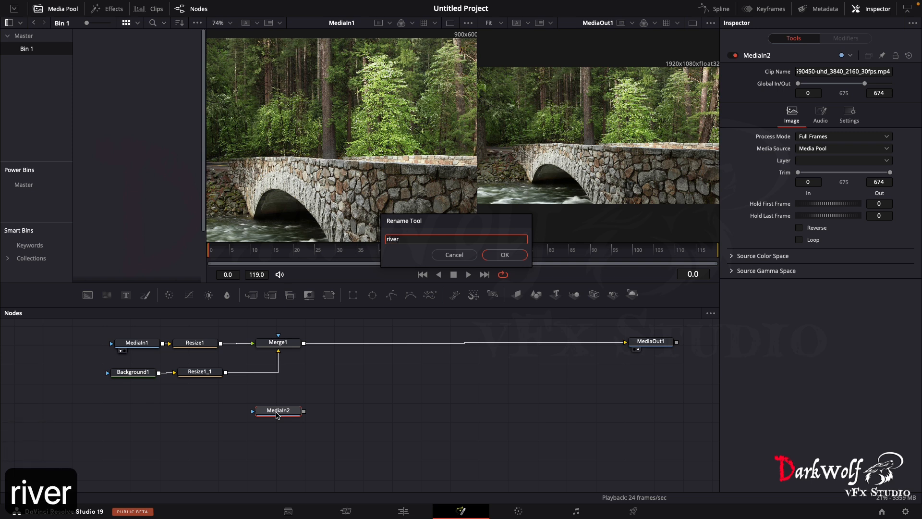
{"action": "key", "text": "Return"}
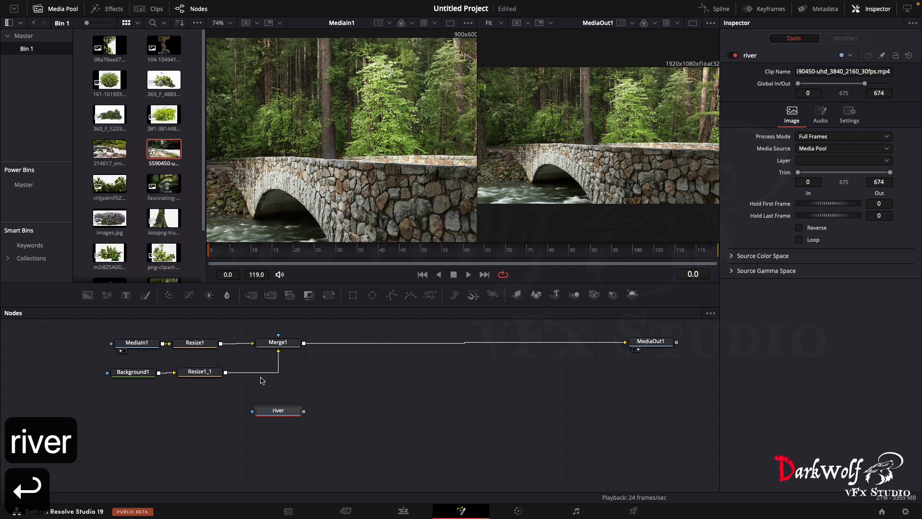
- Rename the stone bridge image's media node to mainmedia
{"action": "left_click", "coordinate": [146, 345]}
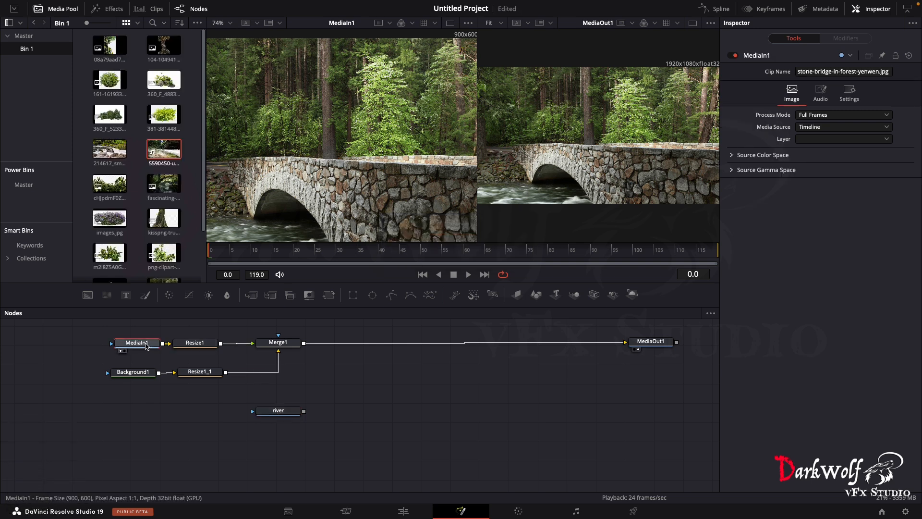
{"action": "key", "text": "F2"}
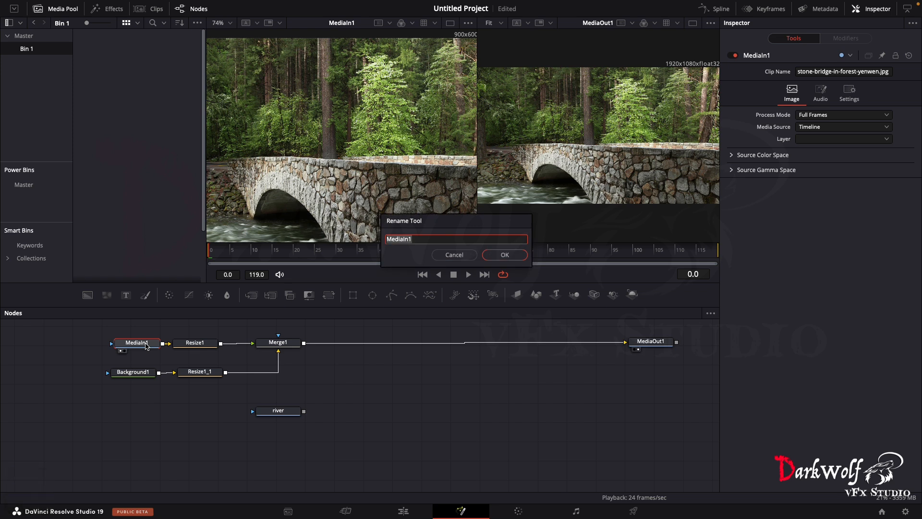
{"action": "type", "text": "main media"}
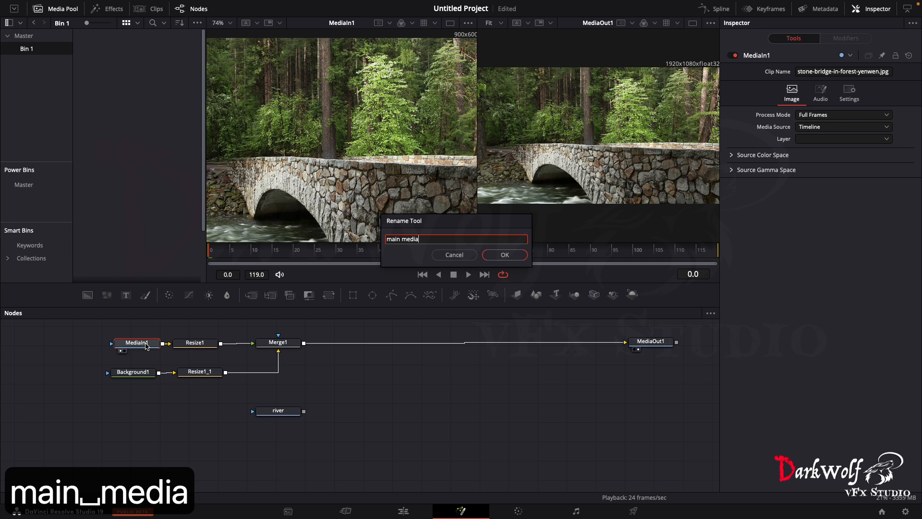
{"action": "key", "text": "Return"}
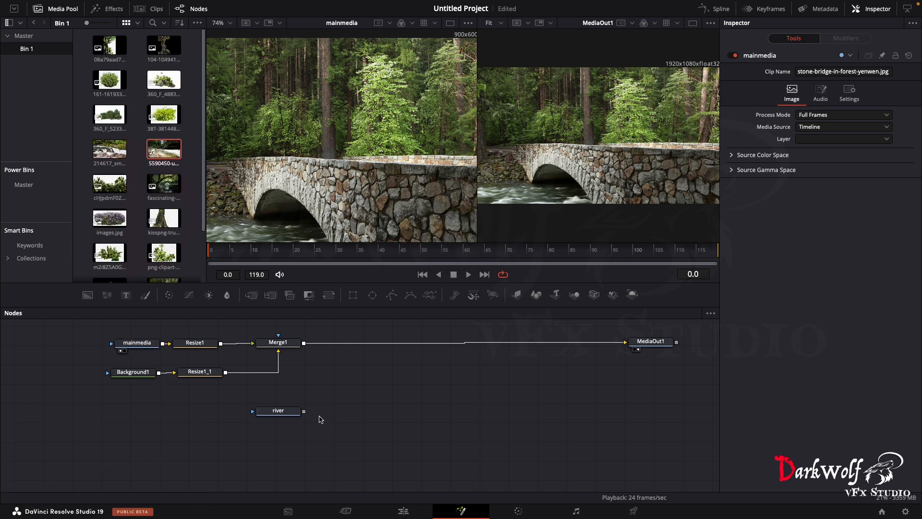
- Merge the river clip over the output of Merge1 and place the new merge node between Merge1 and MediaOut1
{"action": "left_click_drag", "start_coordinate": [290, 413], "coordinate": [288, 413]}
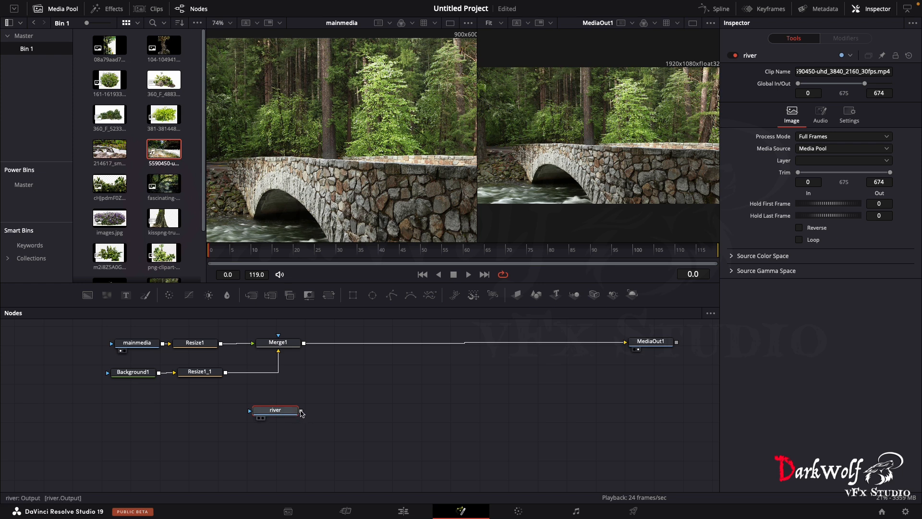
{"action": "left_click_drag", "start_coordinate": [301, 411], "coordinate": [305, 347]}
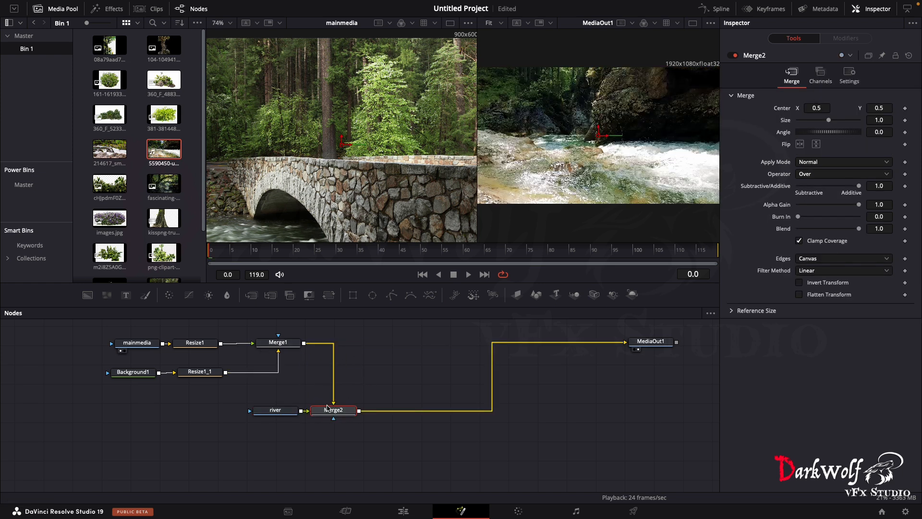
{"action": "left_click_drag", "start_coordinate": [338, 408], "coordinate": [376, 348]}
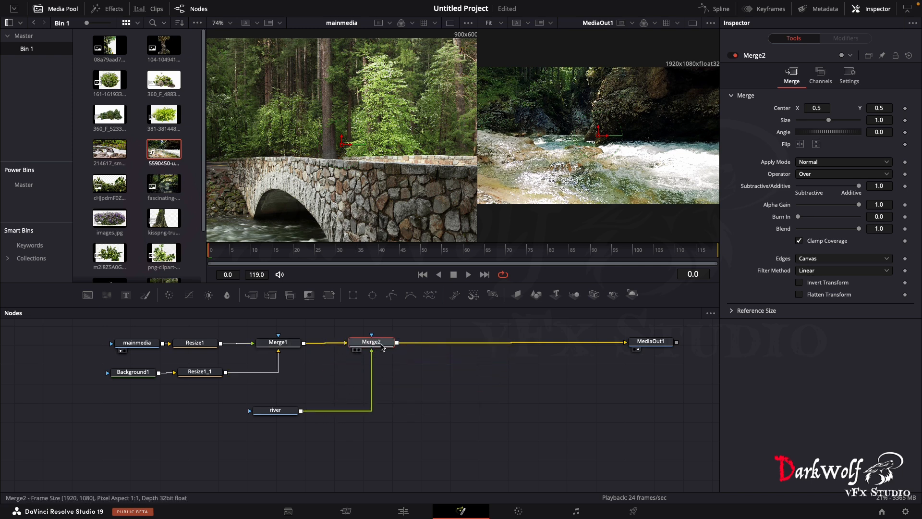
- Bring Merge2 closer to Merge1, place the river node well below it and hide the Media Pool
{"action": "left_click_drag", "start_coordinate": [283, 410], "coordinate": [379, 449]}
{"action": "left_click_drag", "start_coordinate": [375, 344], "coordinate": [353, 345]}
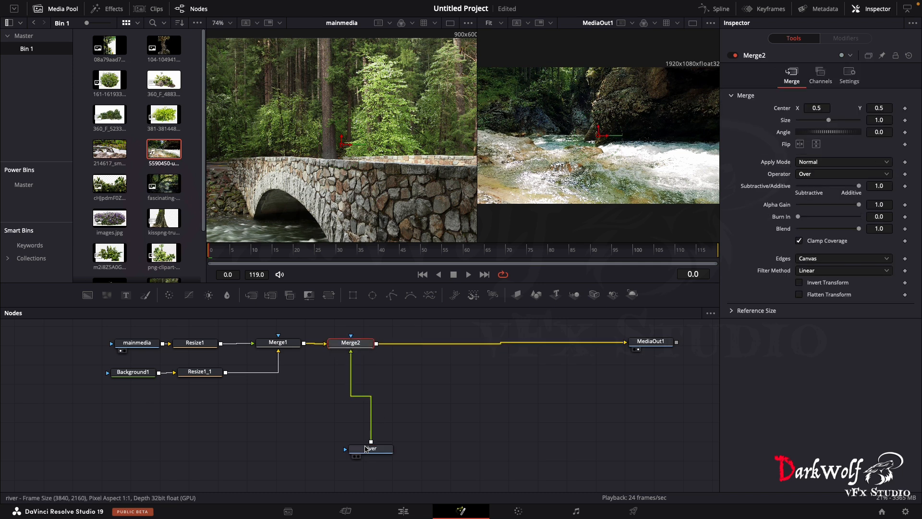
{"action": "left_click_drag", "start_coordinate": [366, 448], "coordinate": [344, 450]}
{"action": "left_click", "coordinate": [343, 450]}
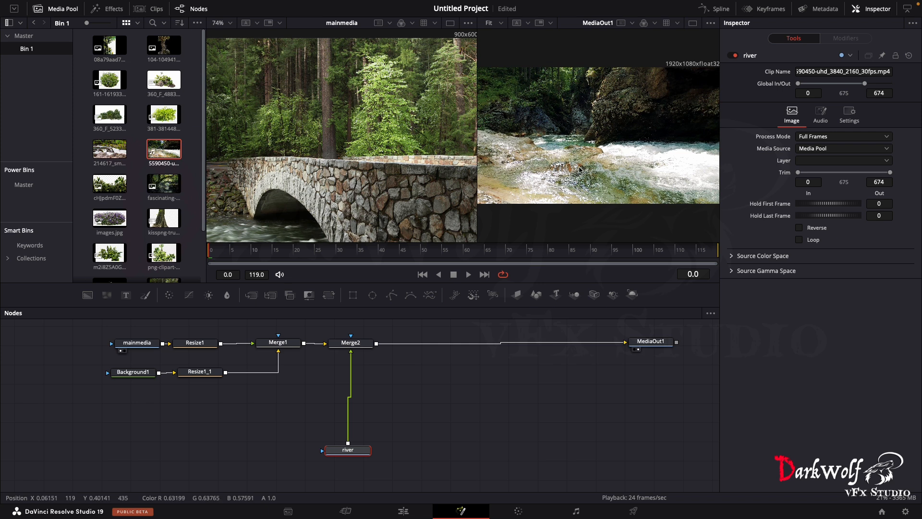
{"action": "left_click", "coordinate": [59, 9]}
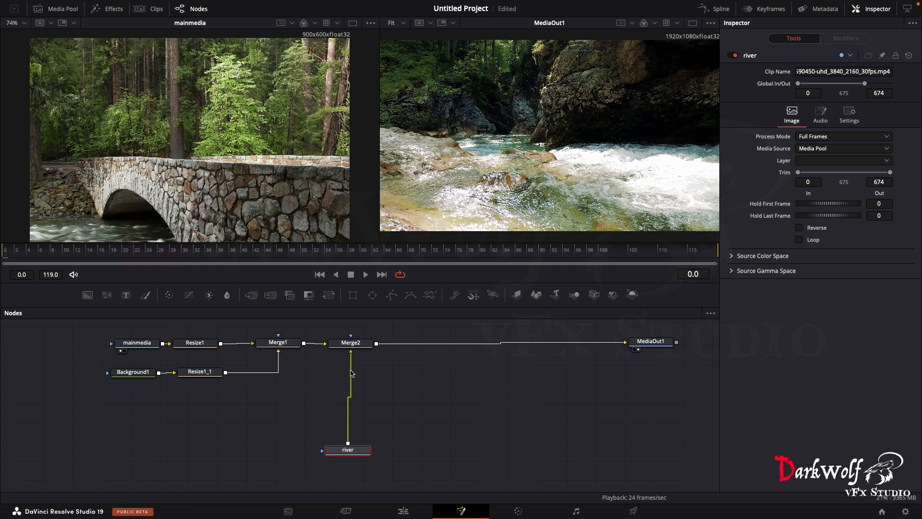
- Add a Polygon mask to Merge2 and place the mask node above it
{"action": "mouse_move", "coordinate": [351, 451]}
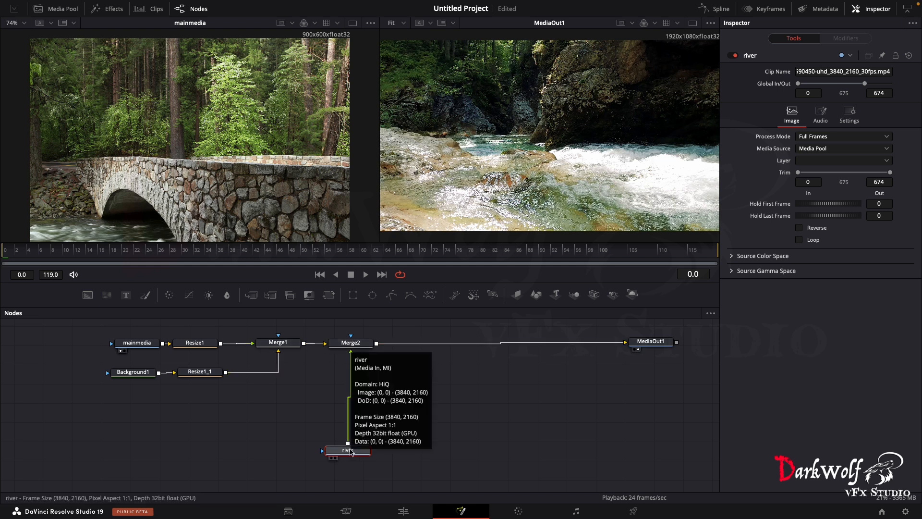
{"action": "left_click", "coordinate": [357, 343]}
{"action": "scroll", "coordinate": [381, 350], "scroll_direction": "up", "scroll_amount": 3}
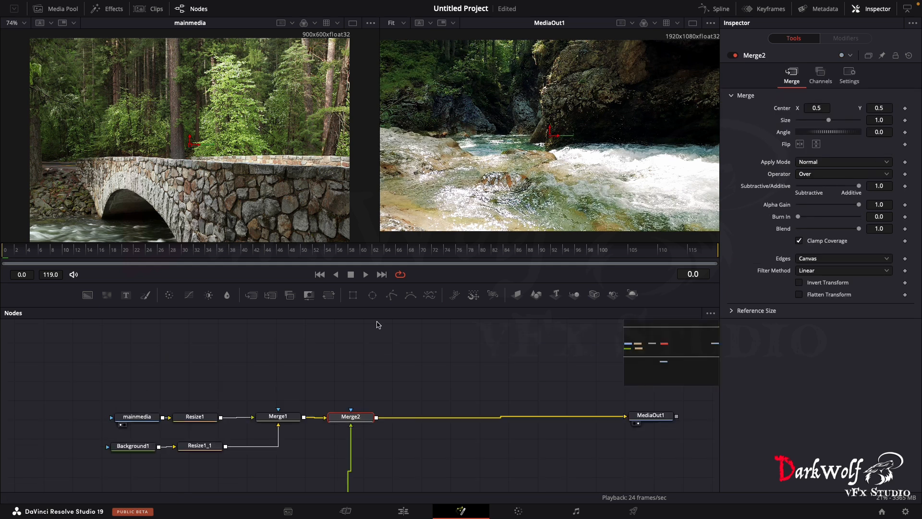
{"action": "scroll", "coordinate": [377, 322], "scroll_direction": "down", "scroll_amount": 1}
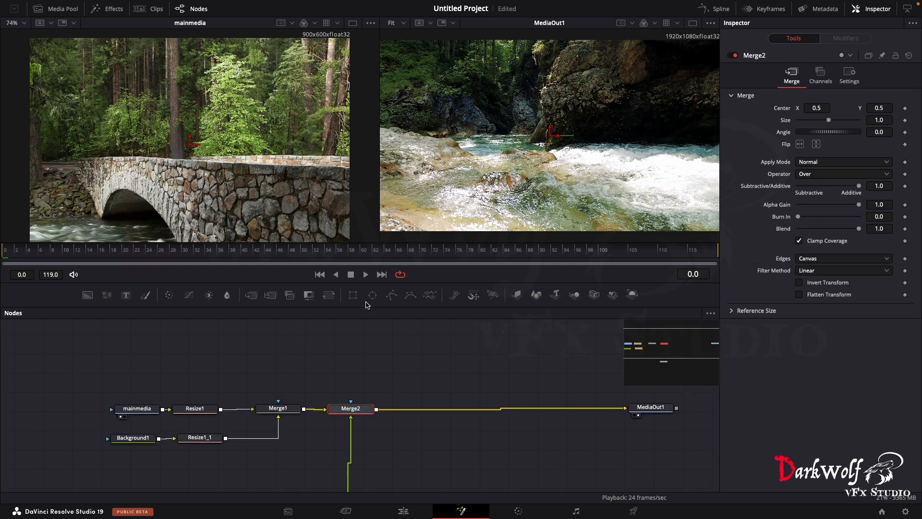
{"action": "left_click", "coordinate": [392, 295]}
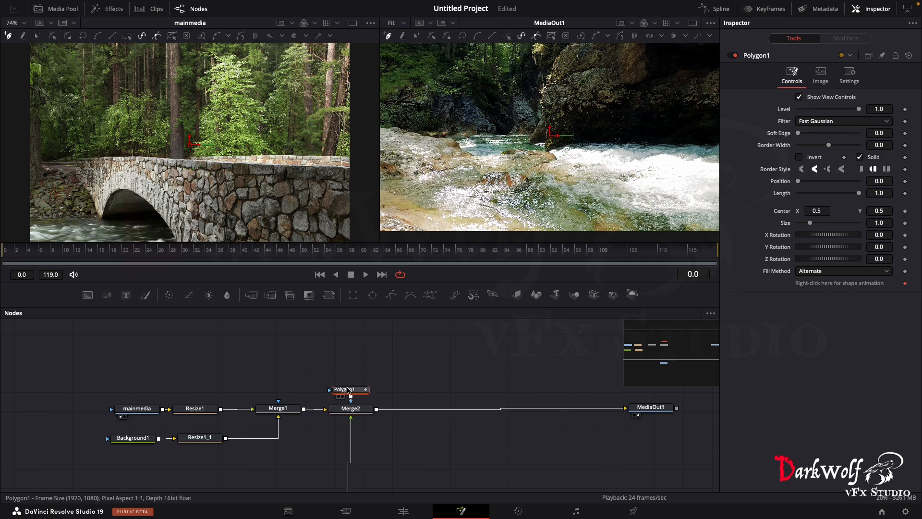
{"action": "left_click_drag", "start_coordinate": [349, 390], "coordinate": [349, 355]}
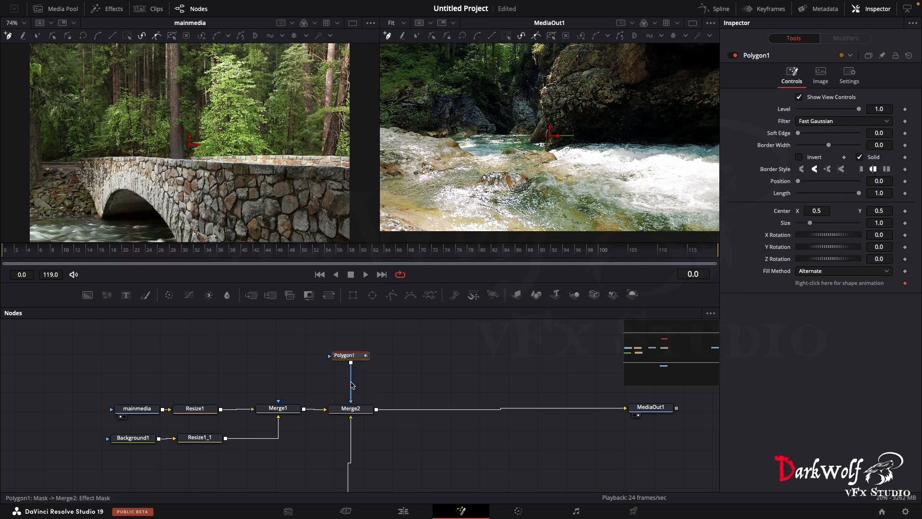
{"action": "left_click", "coordinate": [397, 297]}
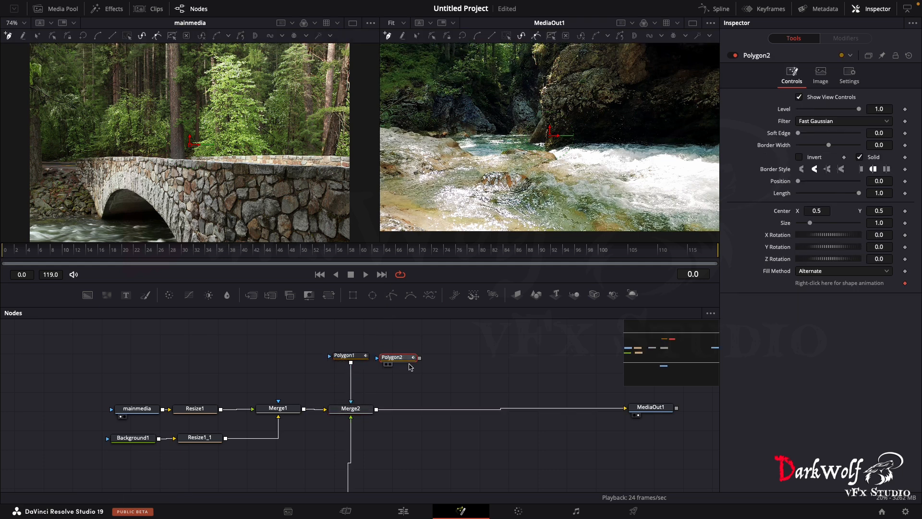
{"action": "mouse_move", "coordinate": [419, 358]}
{"action": "left_mouse_down"}
{"action": "mouse_move", "coordinate": [364, 402]}
{"action": "mouse_move", "coordinate": [373, 384]}
{"action": "mouse_move", "coordinate": [411, 379]}
{"action": "mouse_move", "coordinate": [405, 362]}
{"action": "left_mouse_up"}
{"action": "key", "text": "BackSpace"}
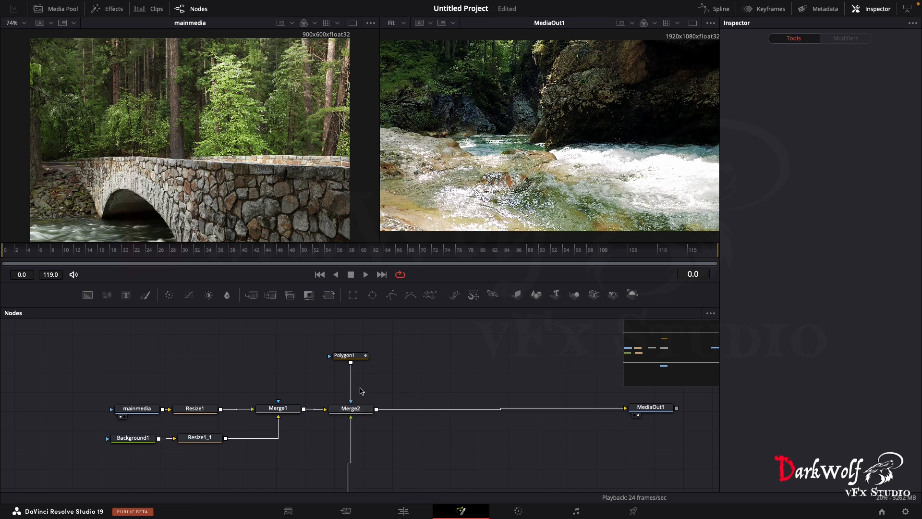
- Move Polygon1 closer to Merge2 and fit the mainmedia image to its viewer
{"action": "scroll", "coordinate": [364, 371], "scroll_direction": "down", "scroll_amount": 2}
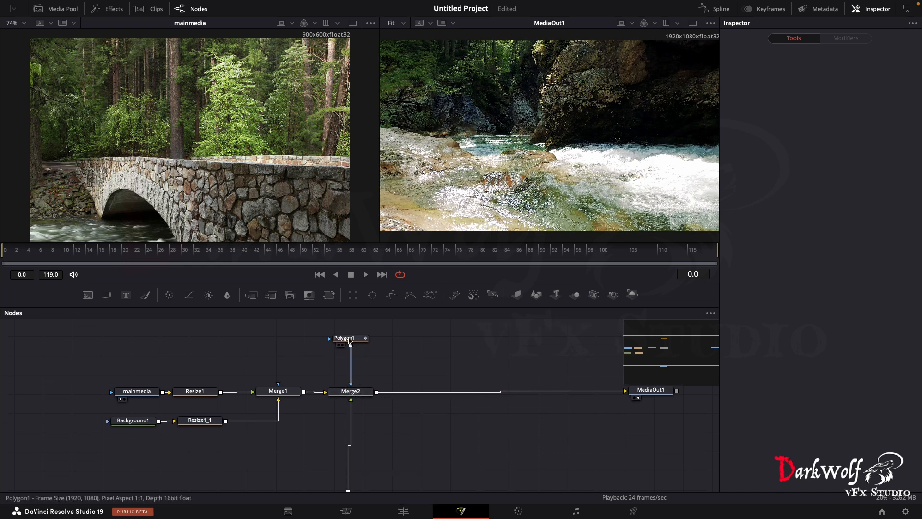
{"action": "left_click_drag", "start_coordinate": [350, 342], "coordinate": [352, 359]}
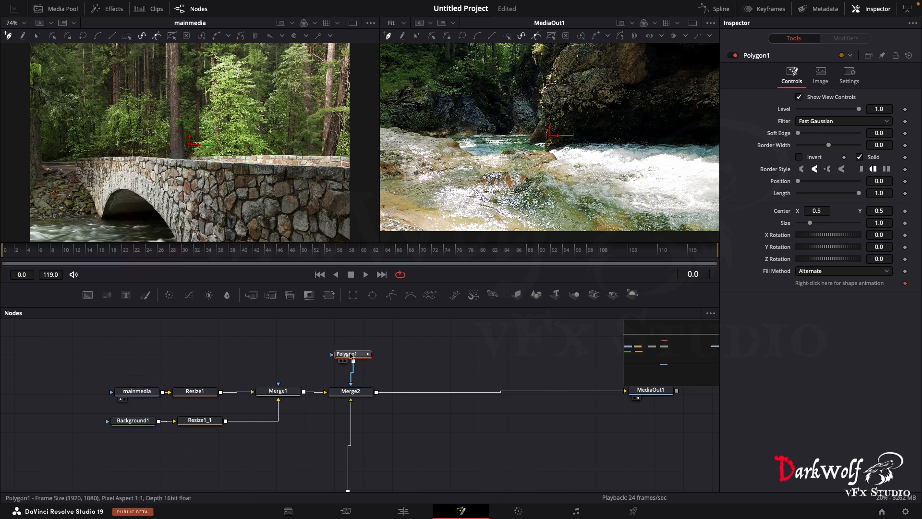
{"action": "scroll", "coordinate": [90, 205], "scroll_direction": "down", "scroll_amount": 3}
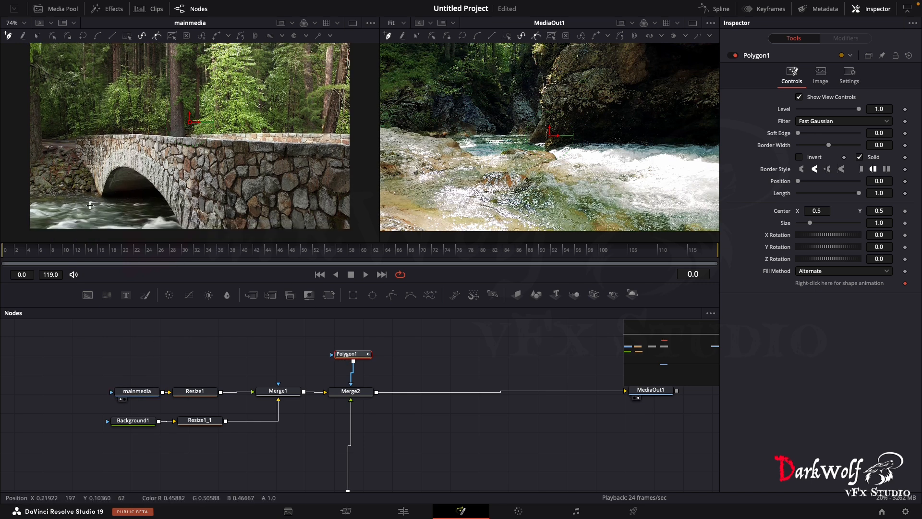
{"action": "scroll", "coordinate": [89, 204], "scroll_direction": "up", "scroll_amount": 3}
{"action": "scroll", "coordinate": [88, 203], "scroll_direction": "down", "scroll_amount": 5}
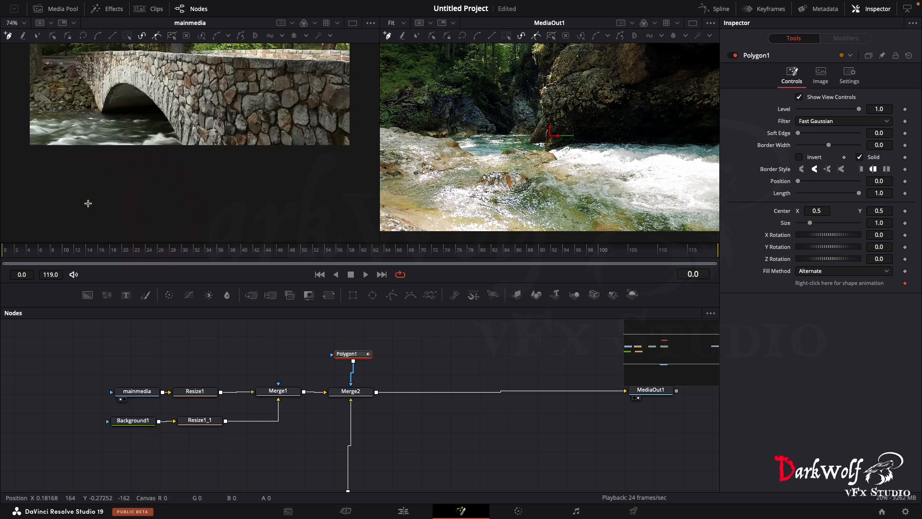
{"action": "scroll", "coordinate": [88, 203], "scroll_direction": "up", "scroll_amount": 4}
{"action": "left_click", "coordinate": [23, 23]}
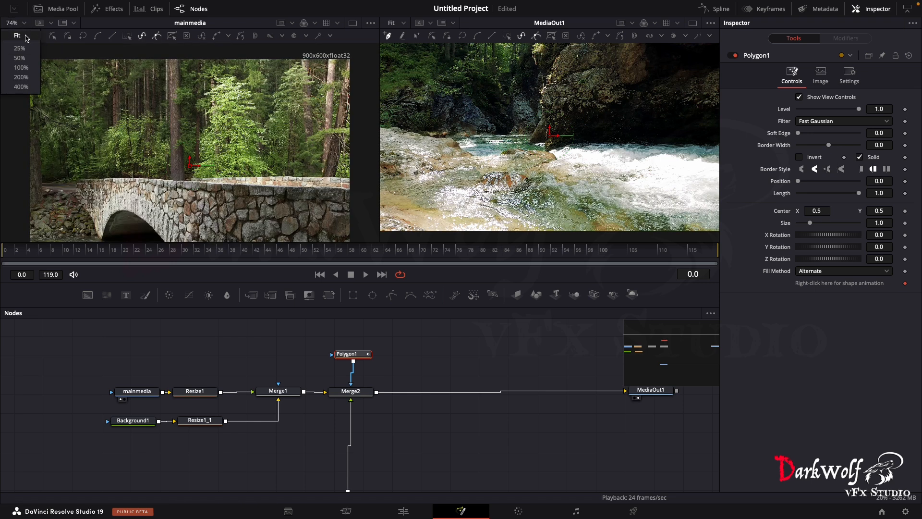
{"action": "left_click", "coordinate": [16, 36]}
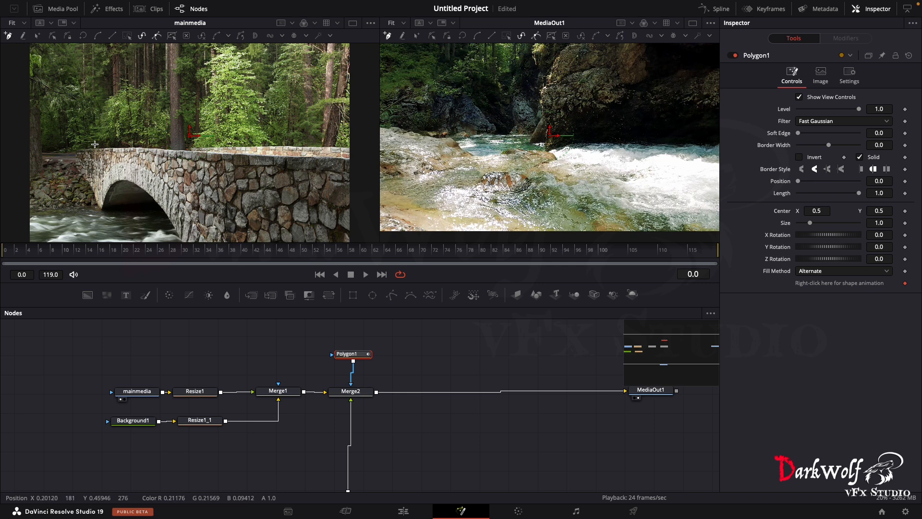
{"action": "scroll", "coordinate": [94, 144], "scroll_direction": "down", "scroll_amount": 1}
{"action": "scroll", "coordinate": [95, 144], "scroll_direction": "up", "scroll_amount": 1}
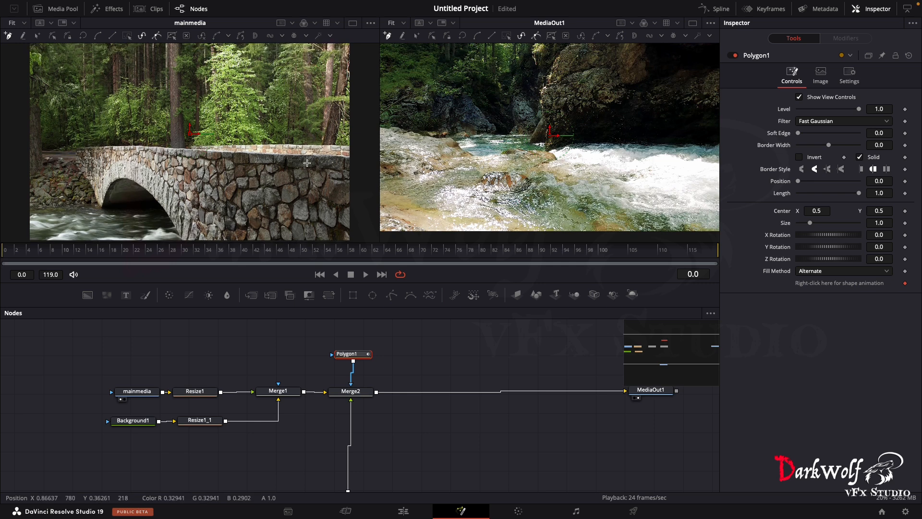
{"action": "scroll", "coordinate": [307, 163], "scroll_direction": "up", "scroll_amount": 6}
{"action": "scroll", "coordinate": [690, 170], "scroll_direction": "up", "scroll_amount": 5}
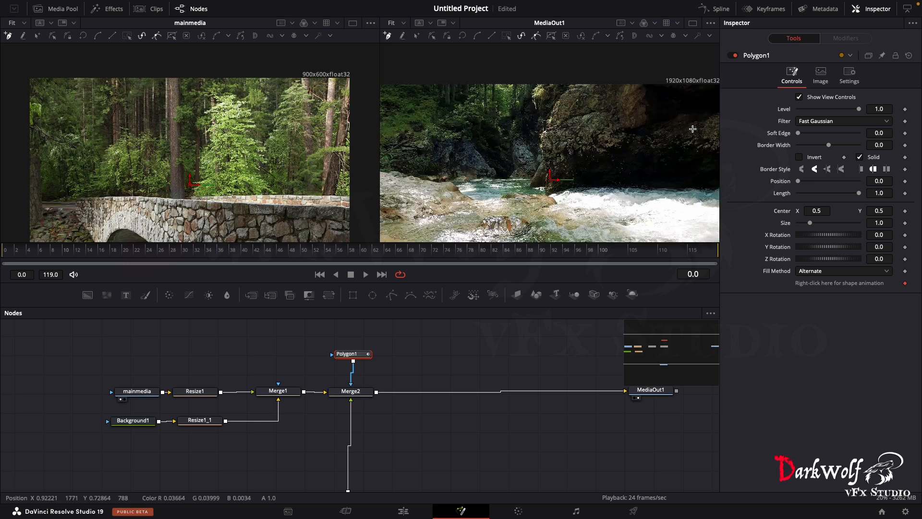
- Display Merge1 in the viewer that shows mainmedia and fit its image to the viewer
{"action": "scroll", "coordinate": [245, 161], "scroll_direction": "down", "scroll_amount": 7}
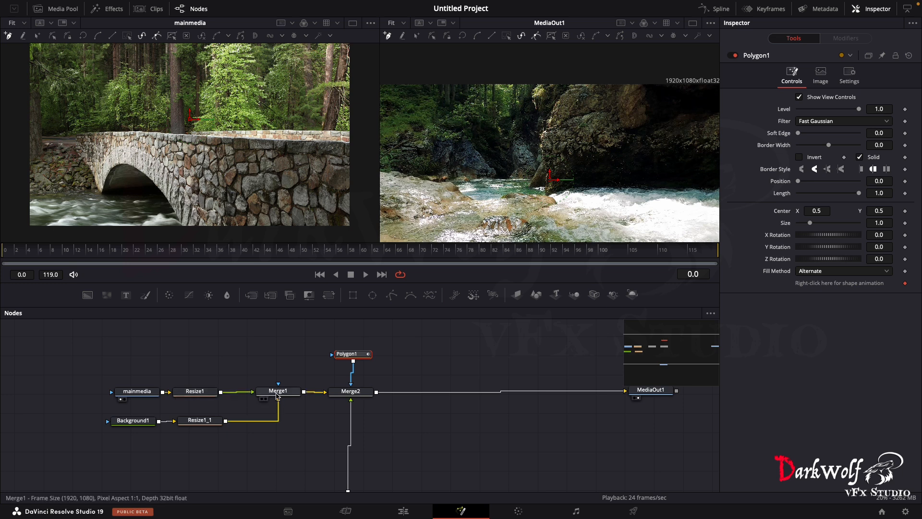
{"action": "left_click_drag", "start_coordinate": [277, 395], "coordinate": [241, 132]}
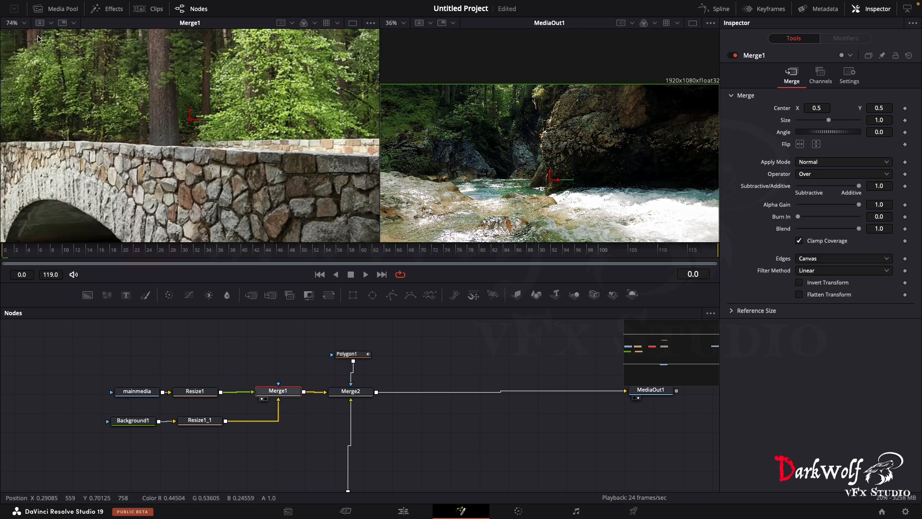
{"action": "key", "text": "super+f"}
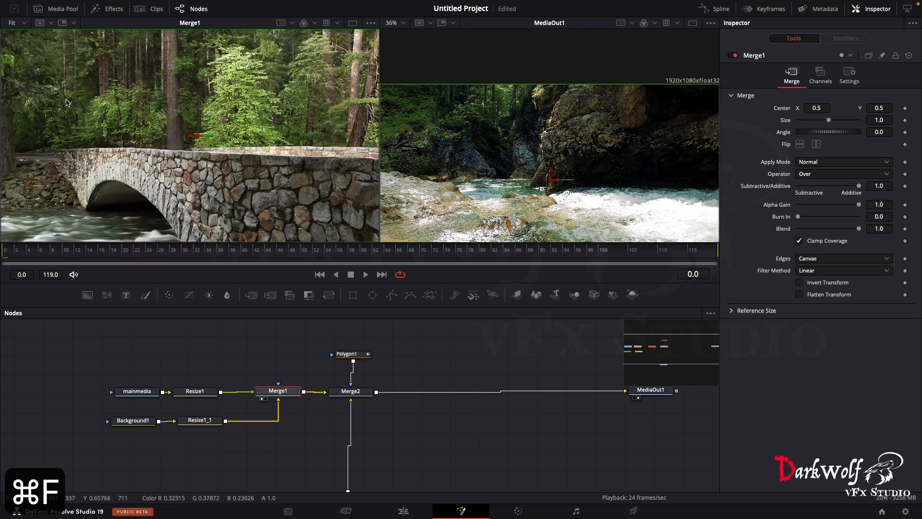
{"action": "left_click", "coordinate": [18, 23]}
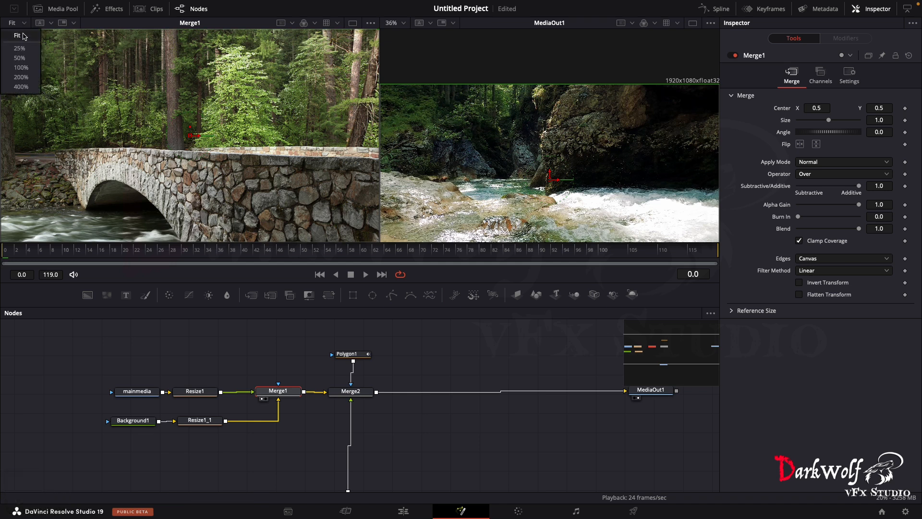
{"action": "left_click", "coordinate": [273, 204]}
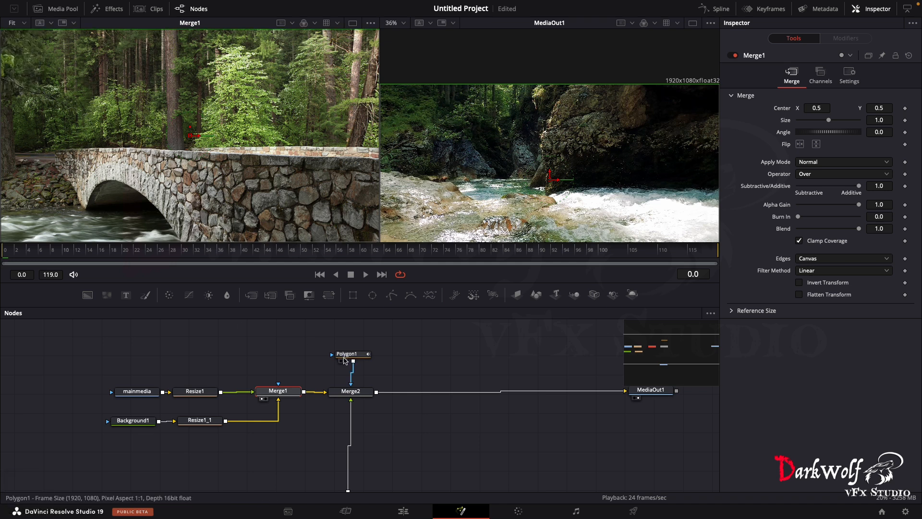
- Draw a closed Polygon1 mask around the river under the bridge arch, following the waterline and arch wall and extending below the frame
{"action": "left_click", "coordinate": [346, 354]}
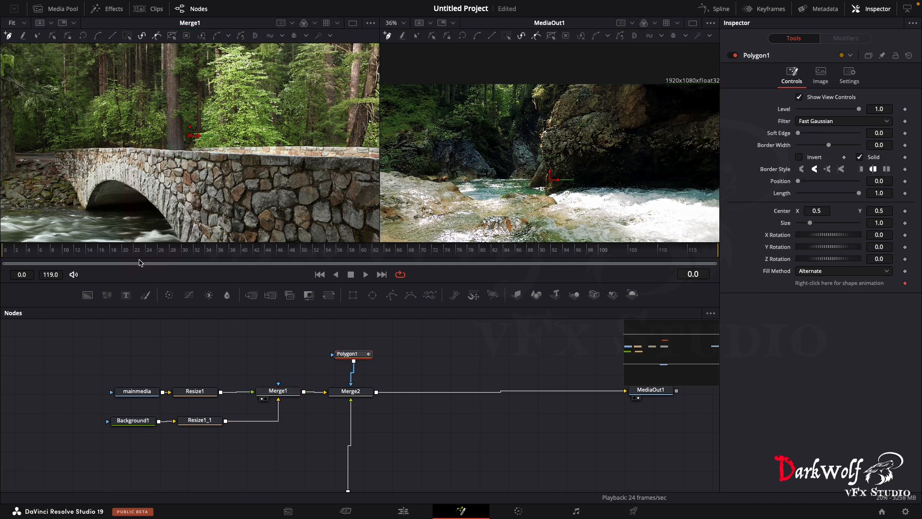
{"action": "left_click", "coordinate": [2, 210]}
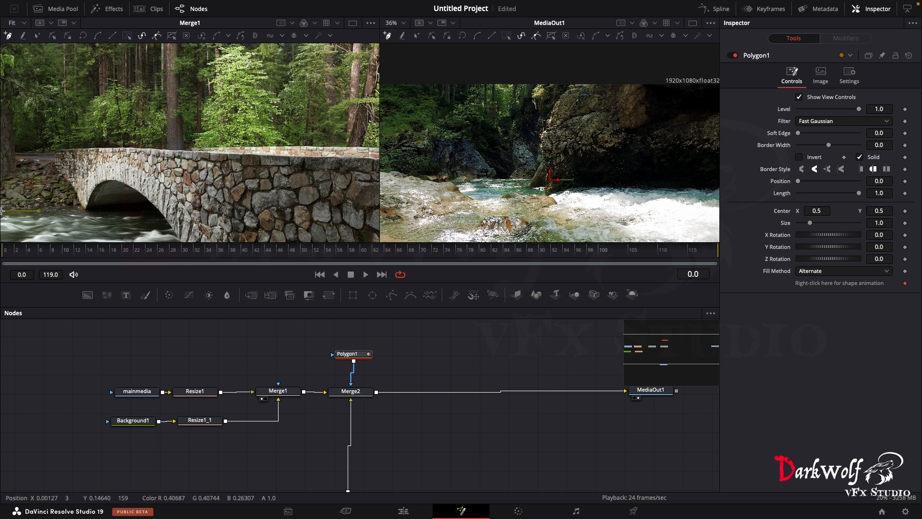
{"action": "left_click", "coordinate": [59, 212]}
{"action": "left_click", "coordinate": [84, 213]}
{"action": "left_click", "coordinate": [106, 208]}
{"action": "left_click", "coordinate": [134, 207]}
{"action": "left_click", "coordinate": [151, 211]}
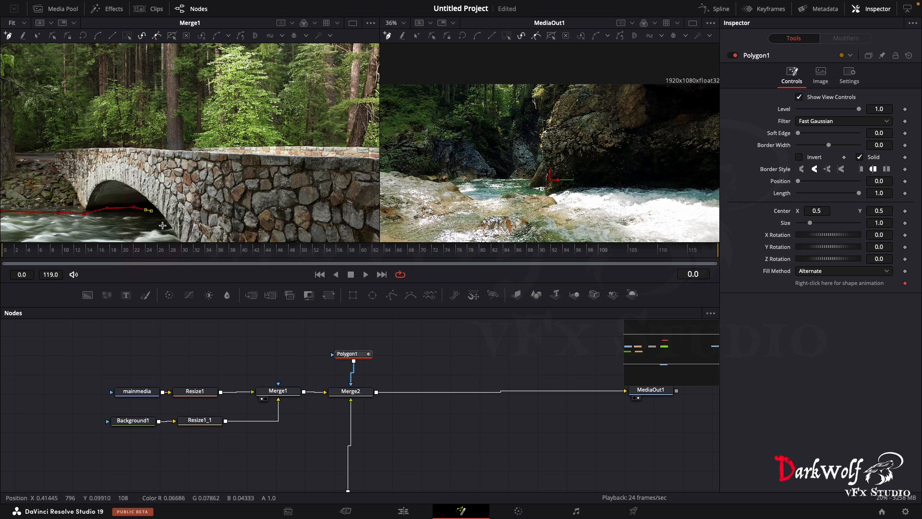
{"action": "left_click", "coordinate": [169, 238]}
{"action": "scroll", "coordinate": [137, 192], "scroll_direction": "down", "scroll_amount": 2}
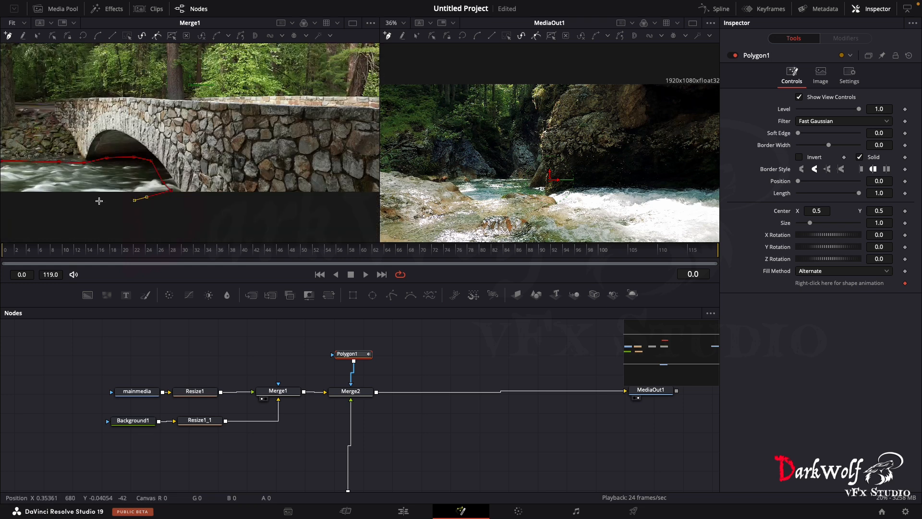
{"action": "left_click", "coordinate": [56, 200]}
{"action": "left_click", "coordinate": [16, 200]}
{"action": "scroll", "coordinate": [17, 200], "scroll_direction": "up", "scroll_amount": 1}
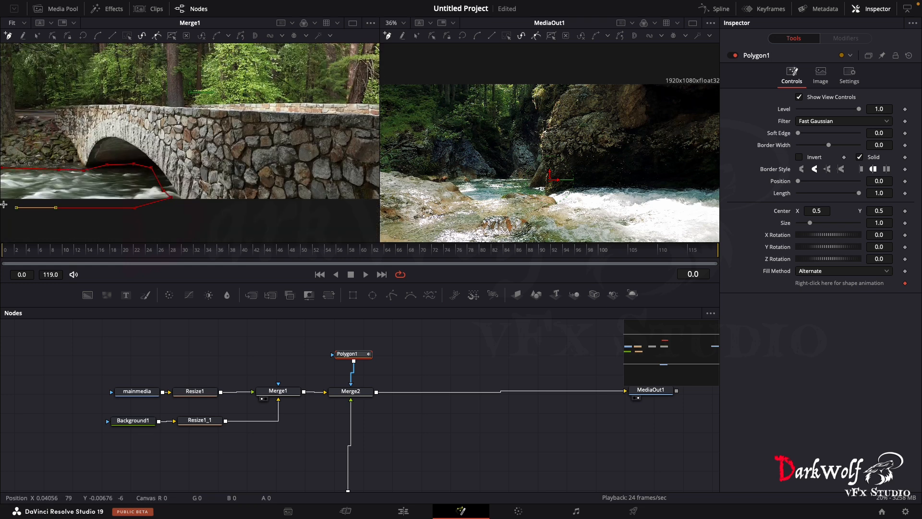
{"action": "left_click", "coordinate": [2, 168]}
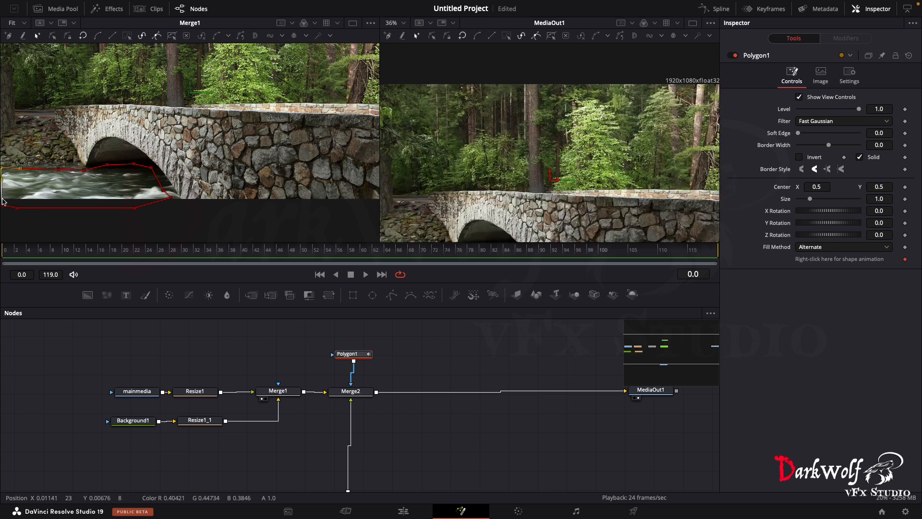
- Nudge the mask's outer corner below the frame and move its point at the arch's inner wall closer to the bridge
{"action": "left_click_drag", "start_coordinate": [2, 207], "coordinate": [1, 206]}
{"action": "scroll", "coordinate": [510, 150], "scroll_direction": "down", "scroll_amount": 3}
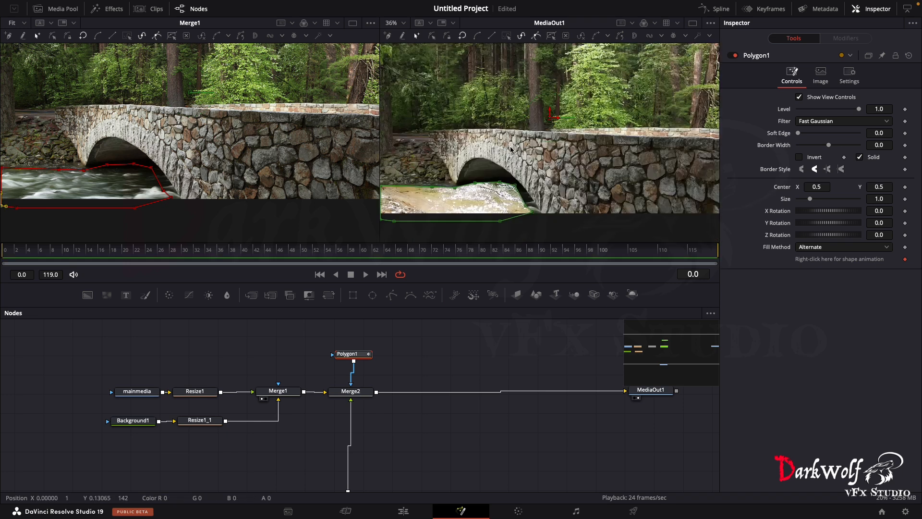
{"action": "left_click", "coordinate": [525, 205]}
{"action": "left_click_drag", "start_coordinate": [525, 205], "coordinate": [526, 205]}
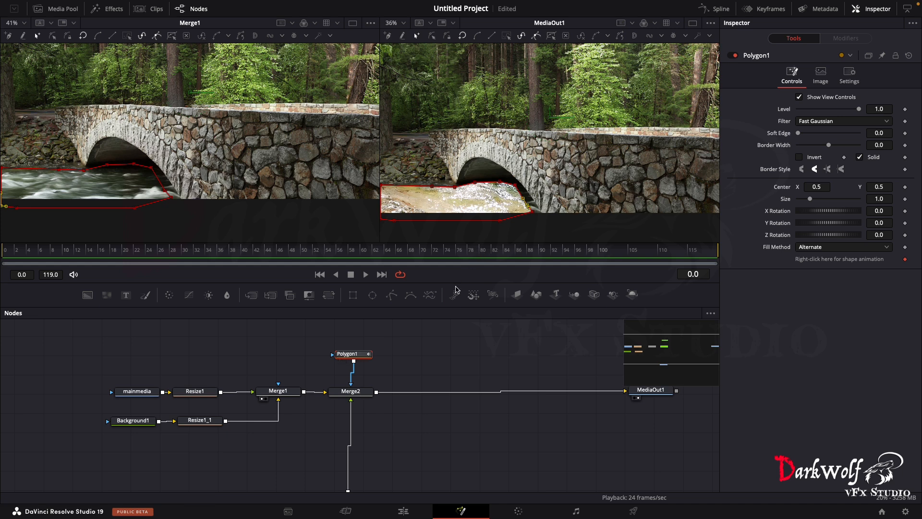
- Try a Soft Edge of 0.0457 on Polygon1 and check the blend with the mask outline hidden
{"action": "left_click", "coordinate": [875, 11]}
{"action": "left_click", "coordinate": [875, 10]}
{"action": "left_click_drag", "start_coordinate": [799, 135], "coordinate": [809, 136]}
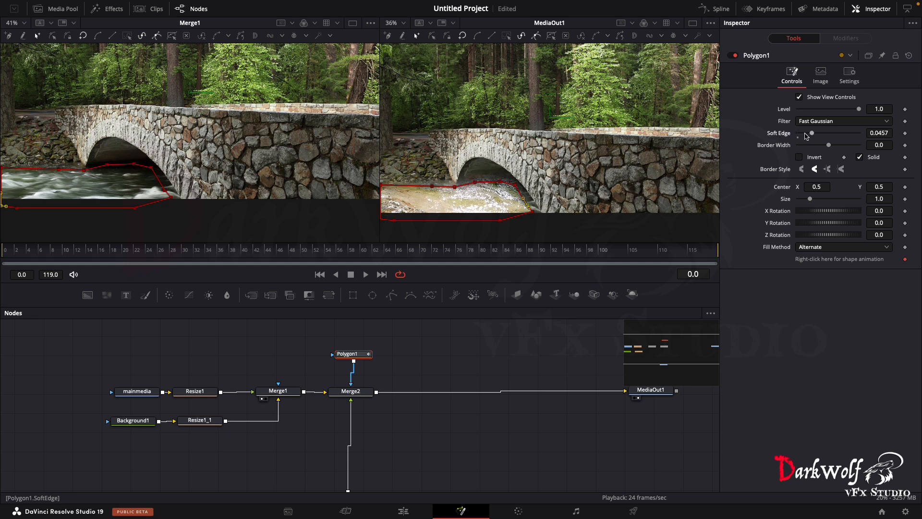
{"action": "left_click", "coordinate": [409, 363]}
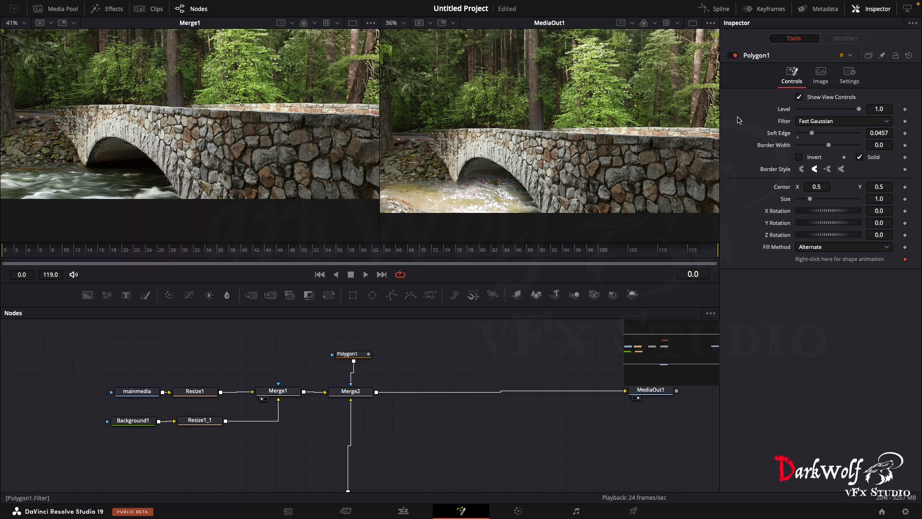
{"action": "left_click", "coordinate": [345, 354]}
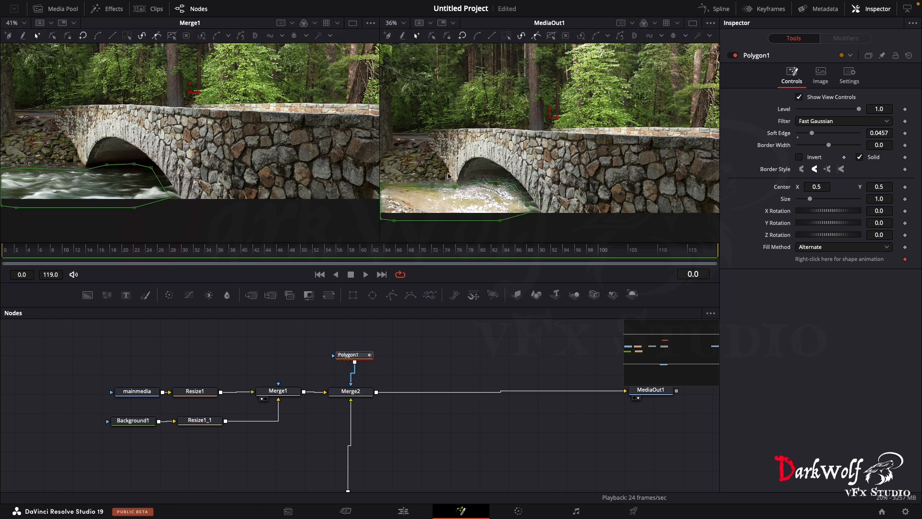
{"action": "left_click", "coordinate": [423, 350]}
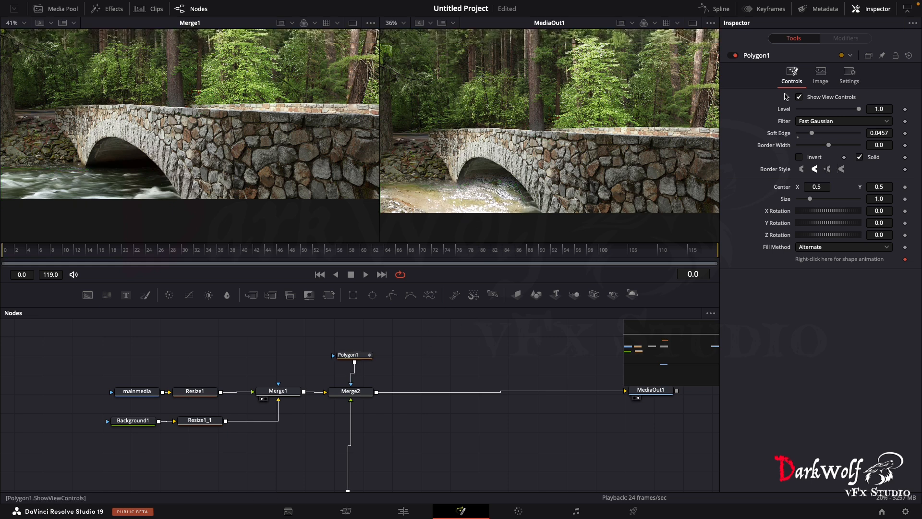
- Try a Soft Edge of 0.0283 on Polygon1, and reset the parameter to its default
{"action": "mouse_move", "coordinate": [812, 133]}
{"action": "left_mouse_down"}
{"action": "mouse_move", "coordinate": [798, 135]}
{"action": "mouse_move", "coordinate": [808, 139]}
{"action": "left_mouse_up"}
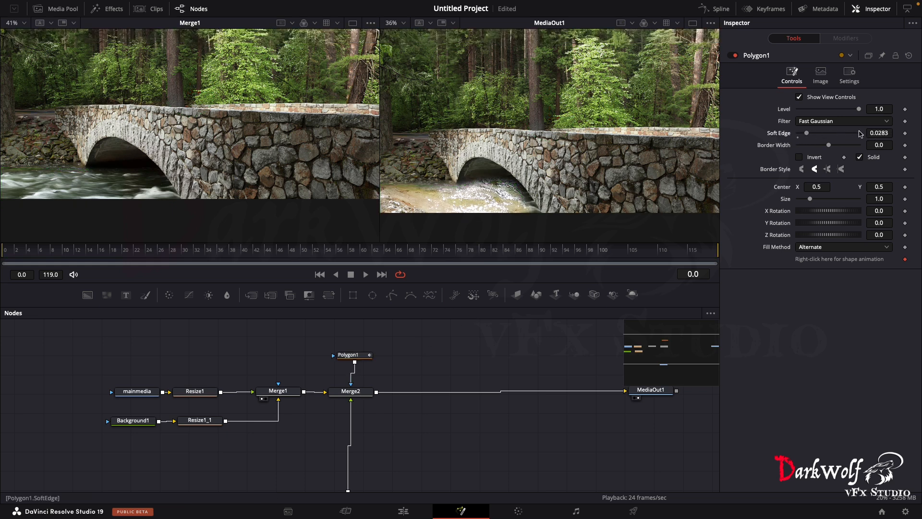
{"action": "right_click", "coordinate": [905, 134]}
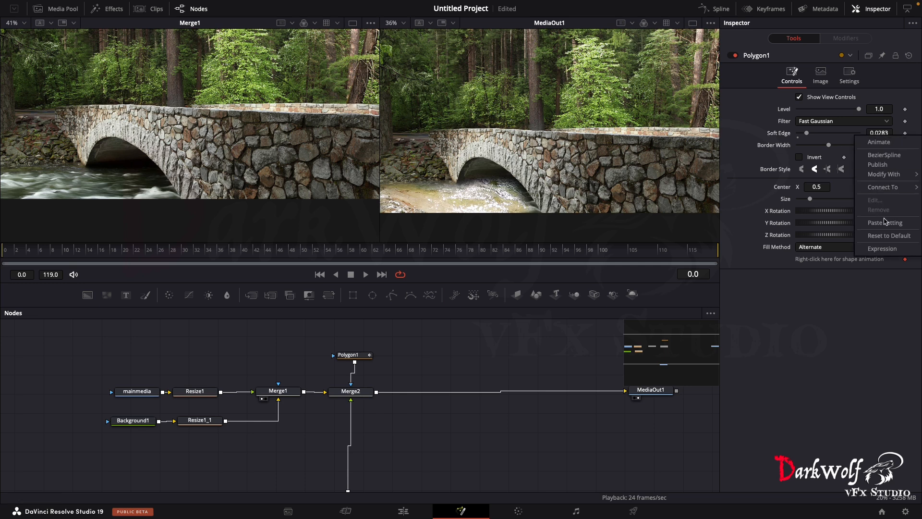
{"action": "left_click", "coordinate": [888, 236]}
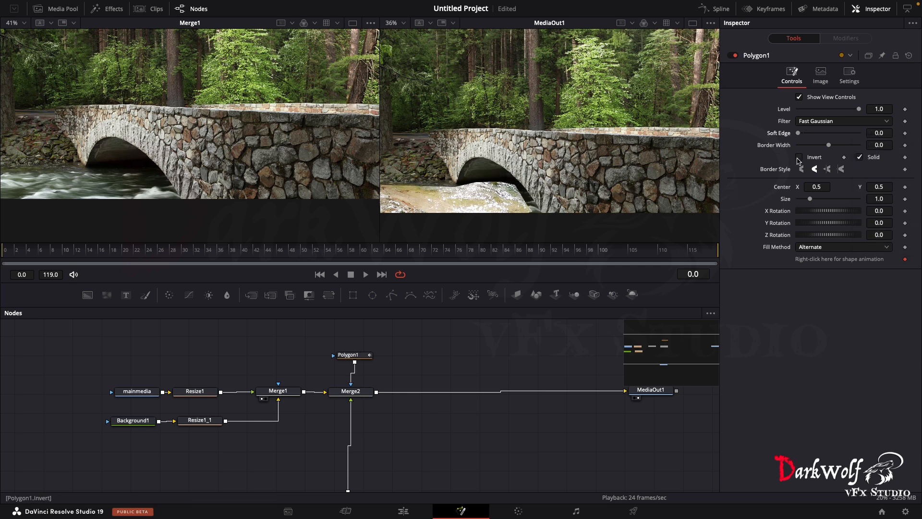
- Set Polygon1's Soft Edge to 0.0394 and move the mask corner at the arch's foot slightly outward over the bridge
{"action": "left_click_drag", "start_coordinate": [798, 136], "coordinate": [810, 146]}
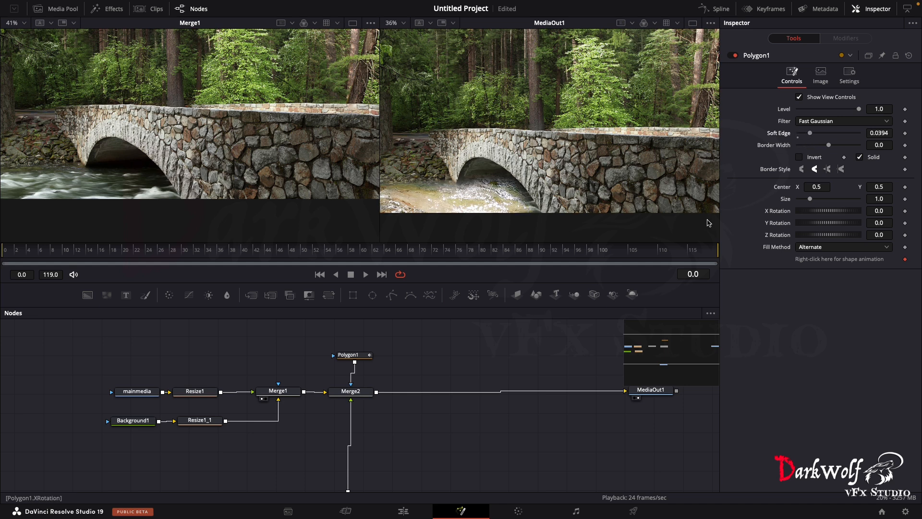
{"action": "left_click", "coordinate": [354, 358]}
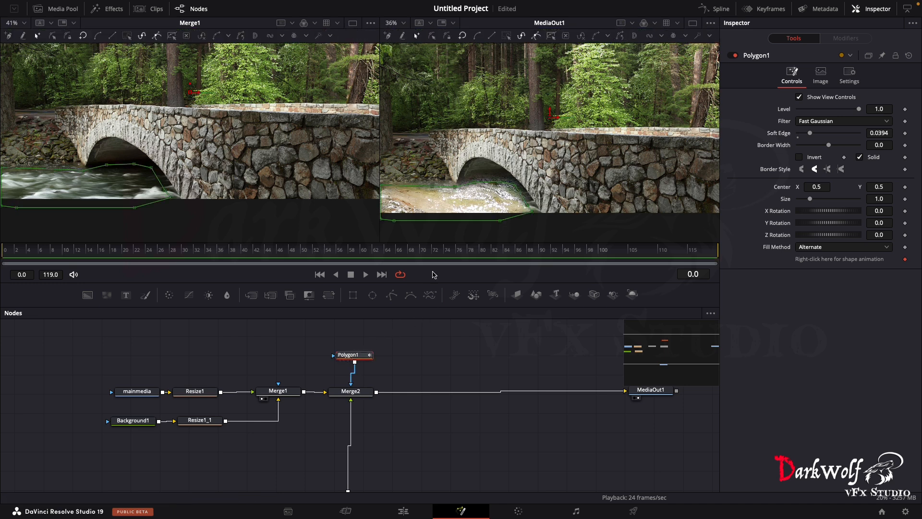
{"action": "left_click_drag", "start_coordinate": [530, 207], "coordinate": [537, 216]}
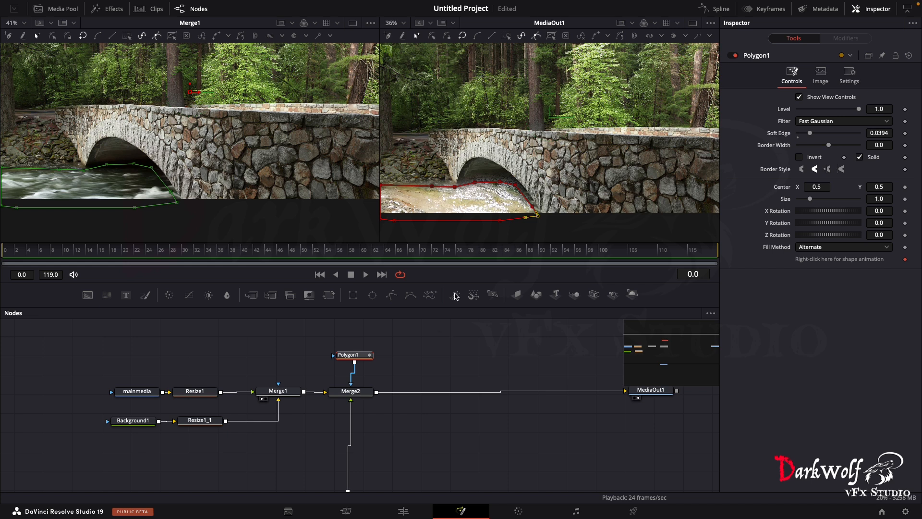
- Go to frame 30, add a Transform to the river clip and place its node between river and Merge2
{"action": "left_click_drag", "start_coordinate": [368, 253], "coordinate": [185, 253]}
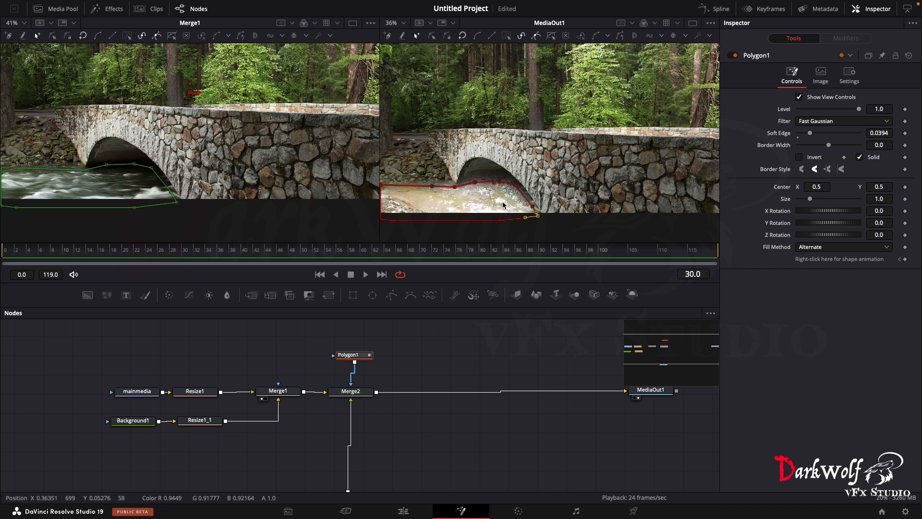
{"action": "key", "text": "super+z"}
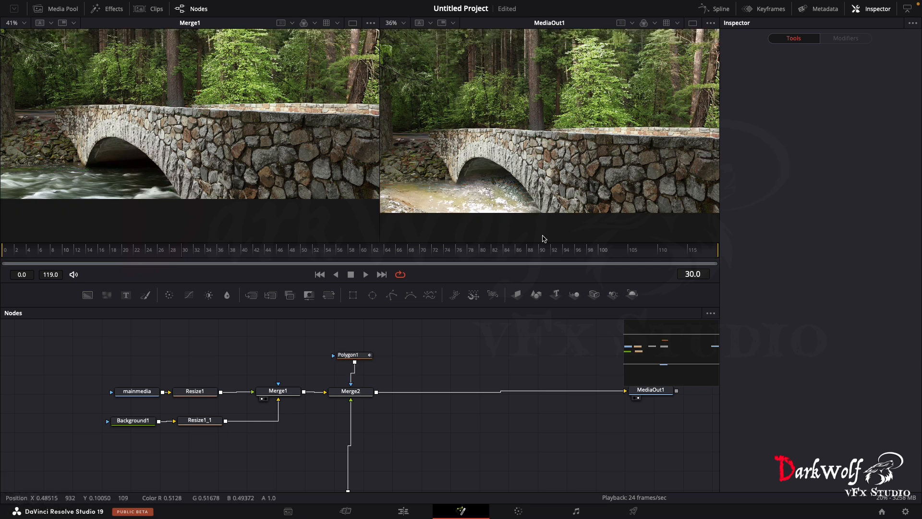
{"action": "scroll", "coordinate": [374, 392], "scroll_direction": "down", "scroll_amount": 1}
{"action": "scroll", "coordinate": [374, 393], "scroll_direction": "down", "scroll_amount": 3}
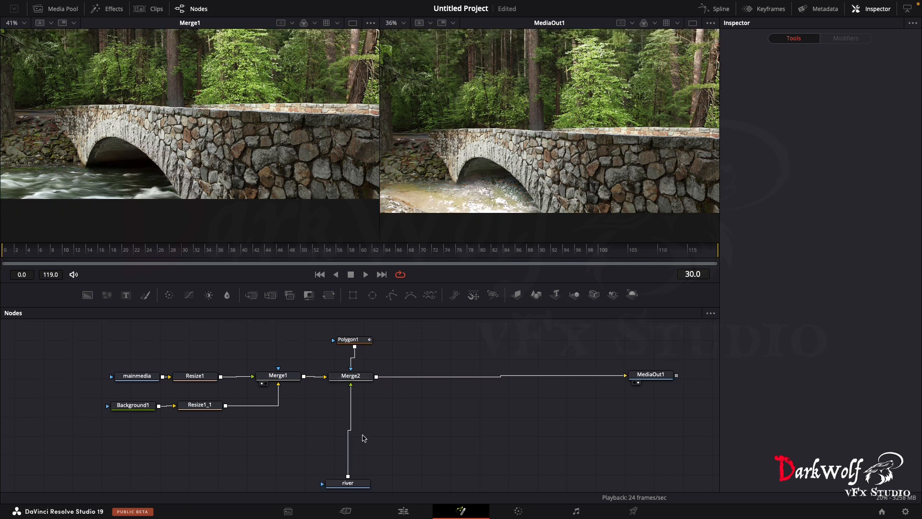
{"action": "left_click", "coordinate": [354, 469]}
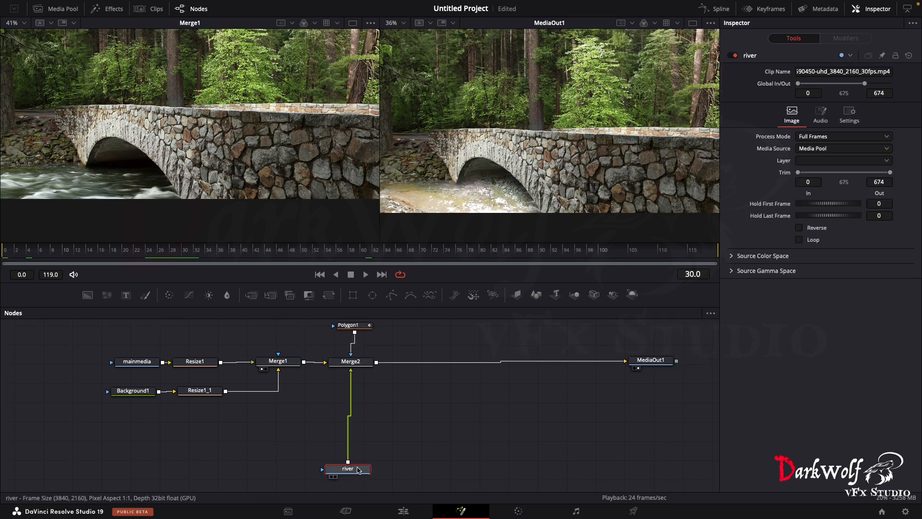
{"action": "left_click", "coordinate": [329, 294]}
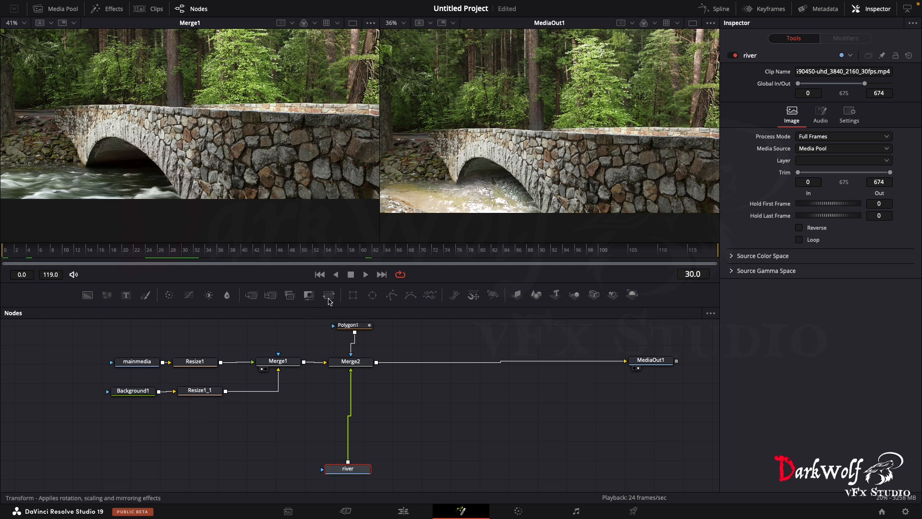
{"action": "left_click_drag", "start_coordinate": [351, 460], "coordinate": [358, 428]}
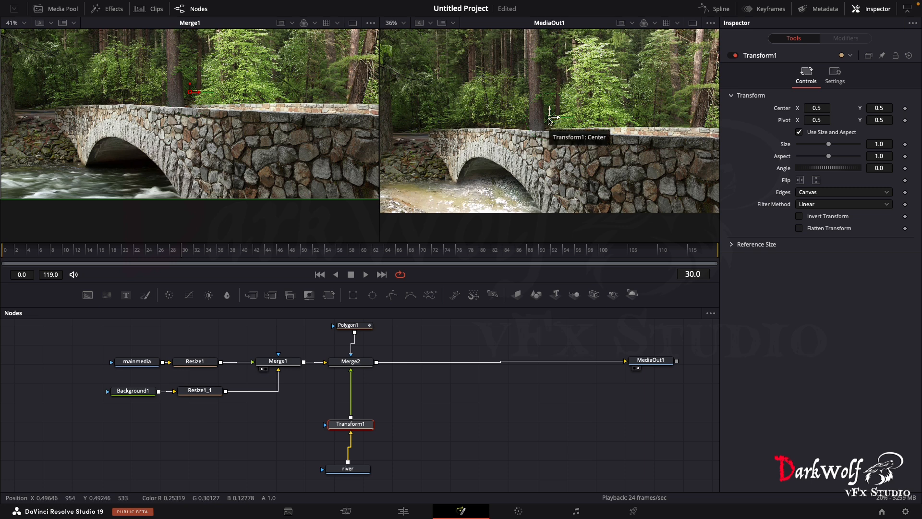
- Scale the river to 0.53 in Transform1 and move its center to about X 0.368, Y 0.373 near the arch
{"action": "left_click_drag", "start_coordinate": [551, 119], "coordinate": [554, 161]}
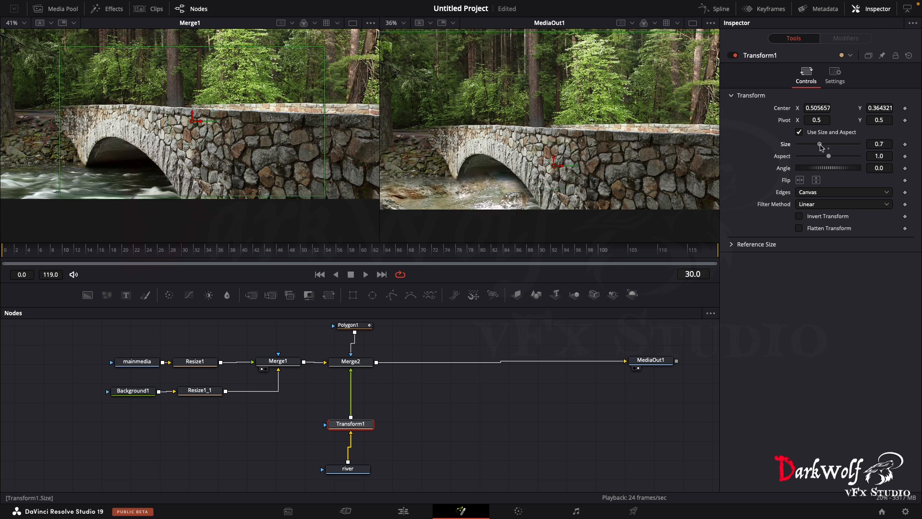
{"action": "left_click_drag", "start_coordinate": [830, 144], "coordinate": [816, 145]}
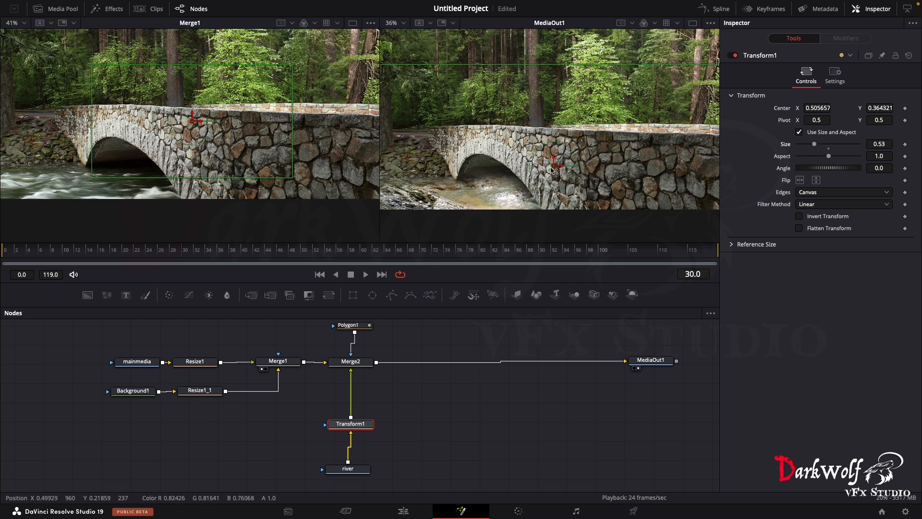
{"action": "left_click_drag", "start_coordinate": [553, 169], "coordinate": [456, 175]}
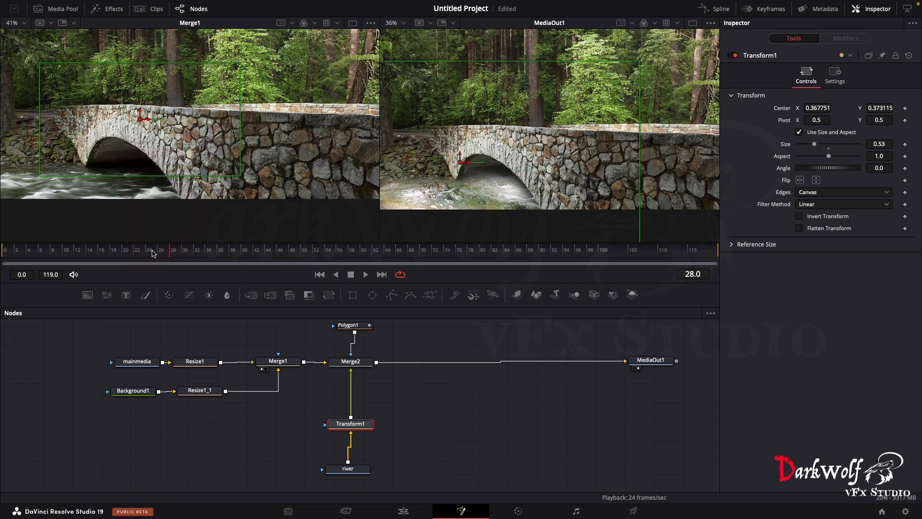
- Play back the composite and shift the river's center to about X 0.355, Y 0.352
{"action": "key", "text": "space"}
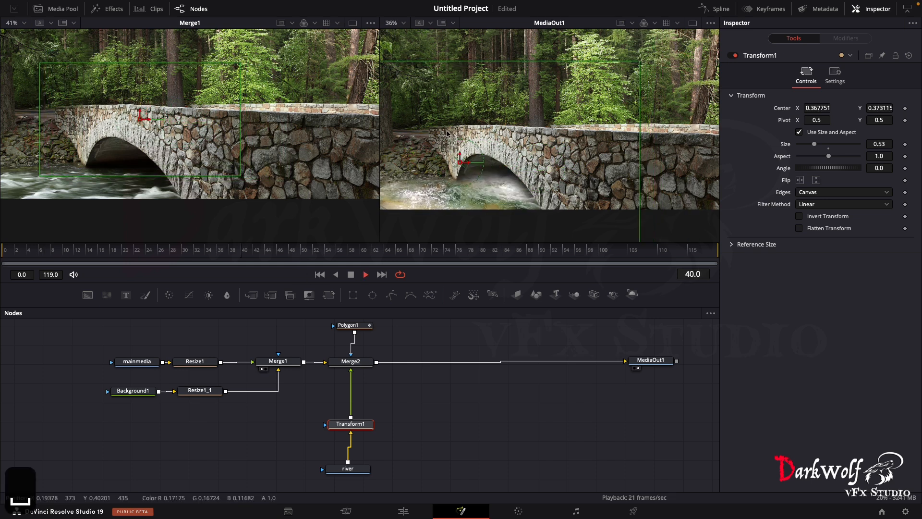
{"action": "key", "text": "space"}
{"action": "left_click_drag", "start_coordinate": [461, 162], "coordinate": [454, 175]}
{"action": "key", "text": "space"}
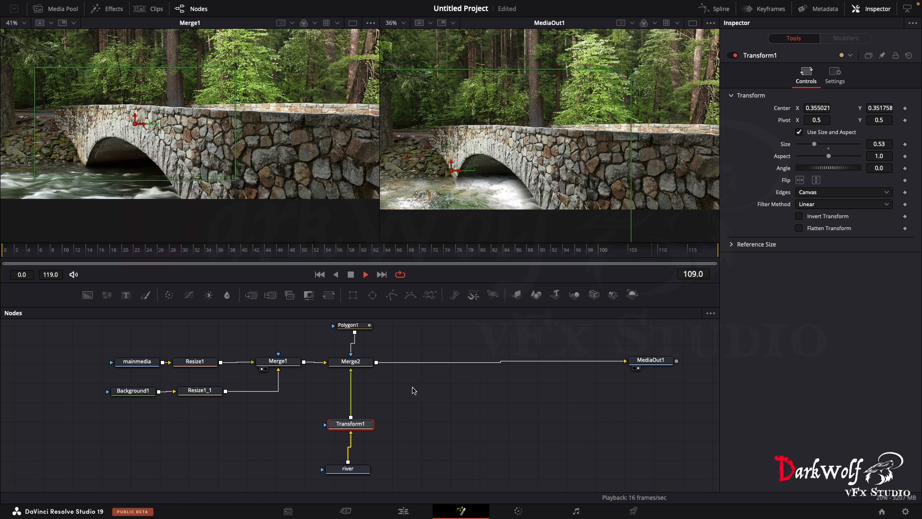
{"action": "key", "text": "space"}
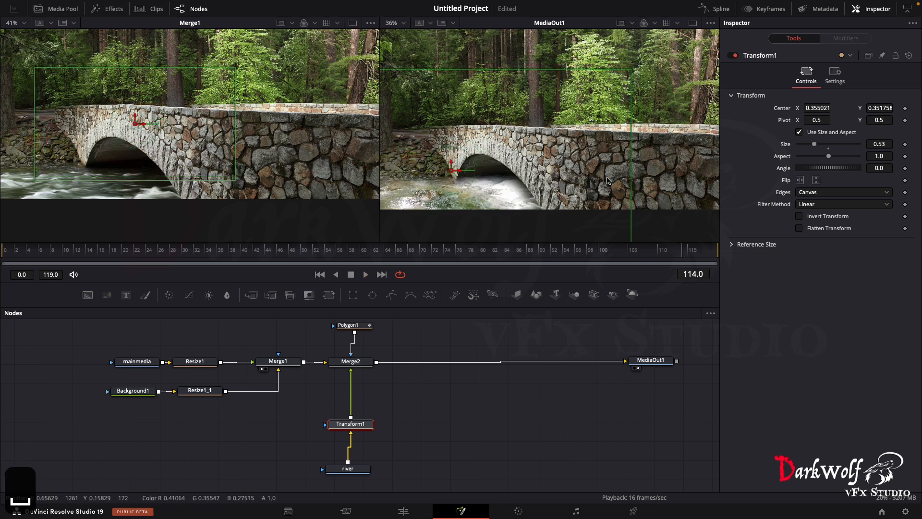
- Review the river composite full screen from the Edit page timeline, and replay it in the Fusion composition
{"action": "left_click", "coordinate": [406, 513]}
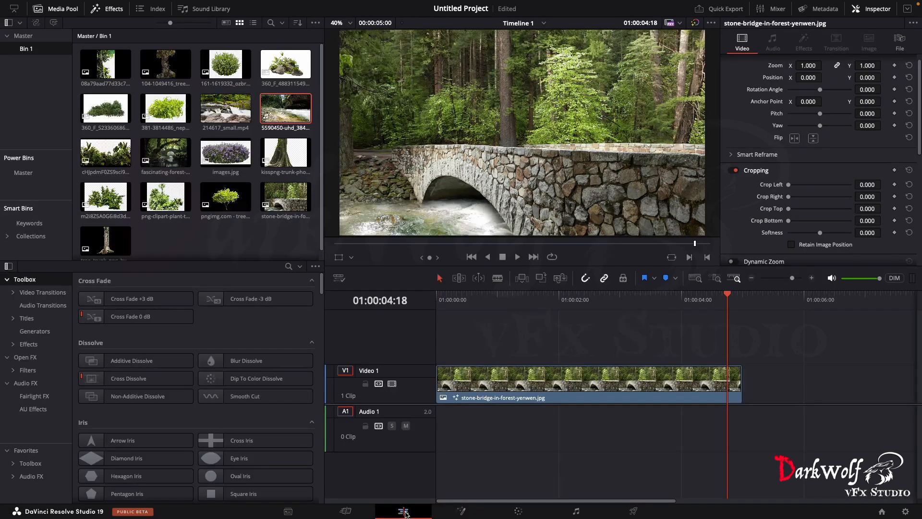
{"action": "left_click", "coordinate": [515, 298]}
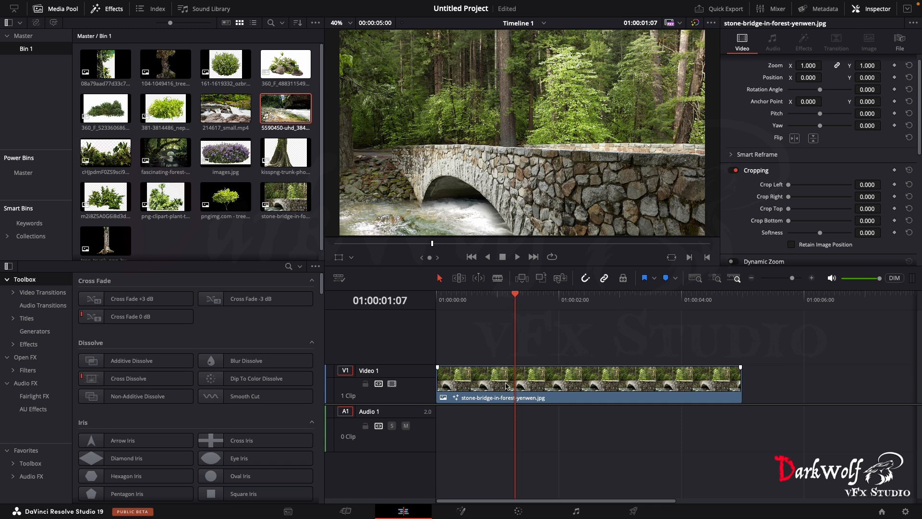
{"action": "key", "text": "p"}
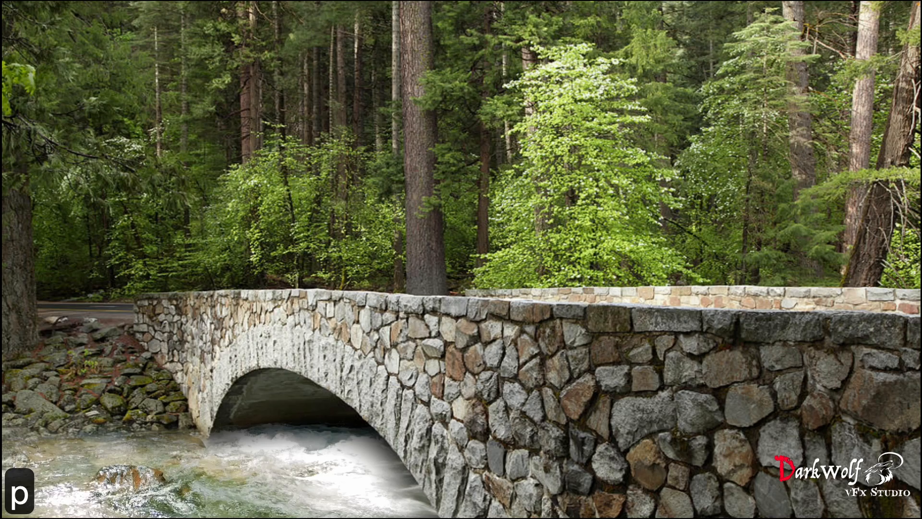
{"action": "key", "text": "space"}
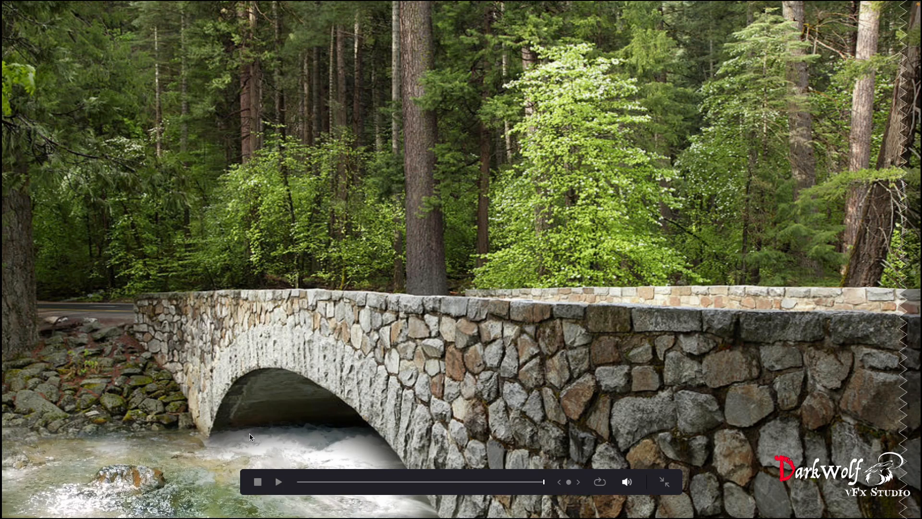
{"action": "key", "text": "Escape"}
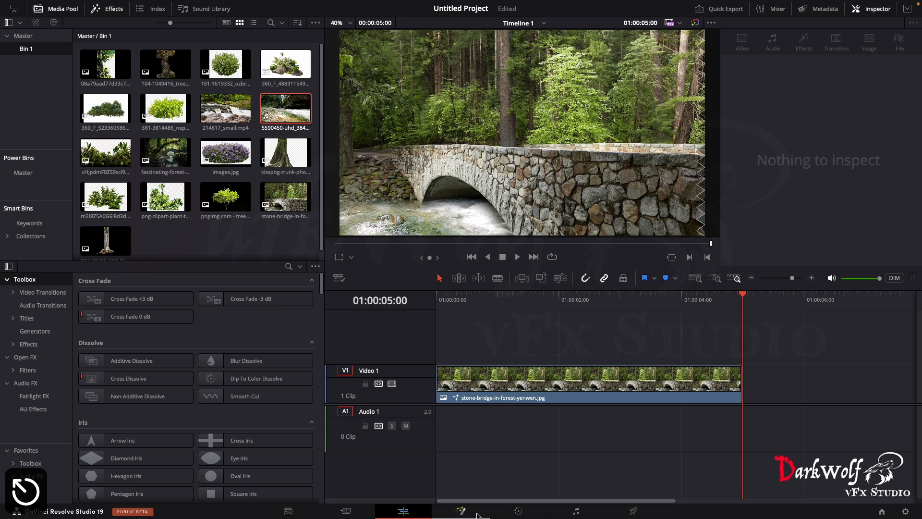
{"action": "left_click", "coordinate": [461, 511]}
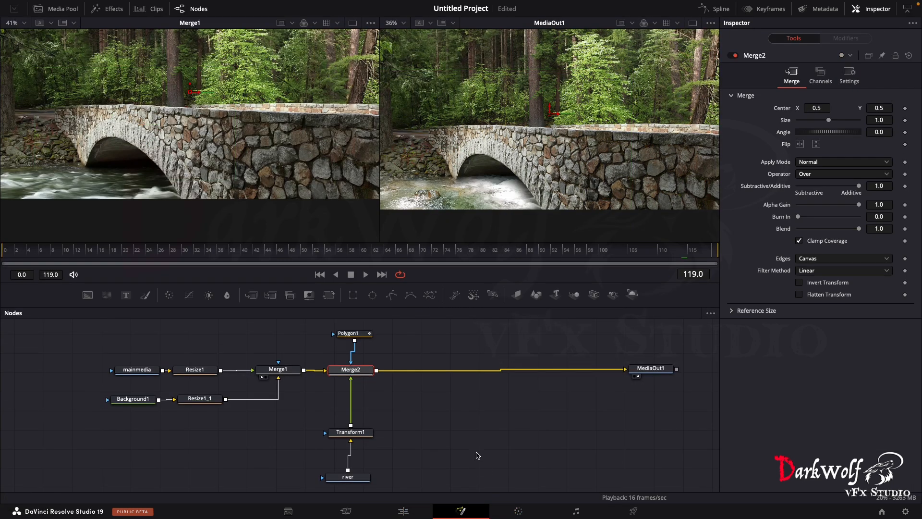
{"action": "key", "text": "space"}
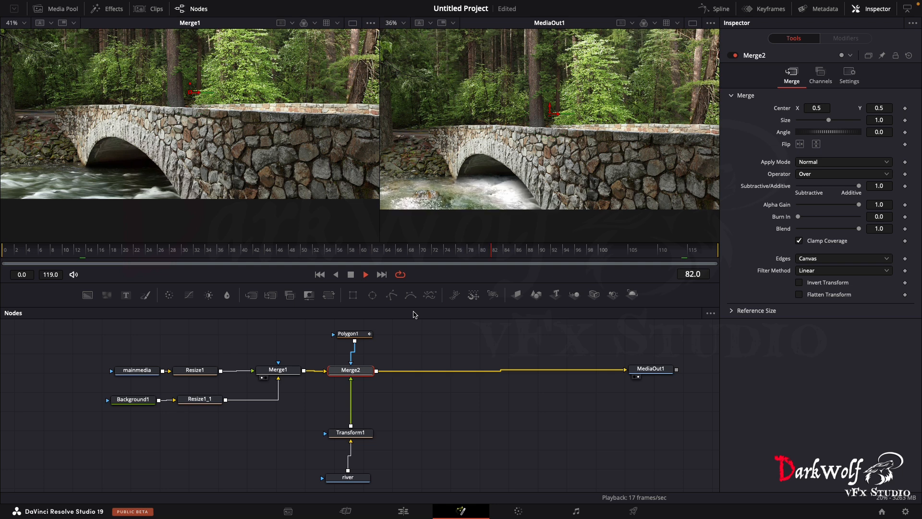
{"action": "key", "text": "space"}
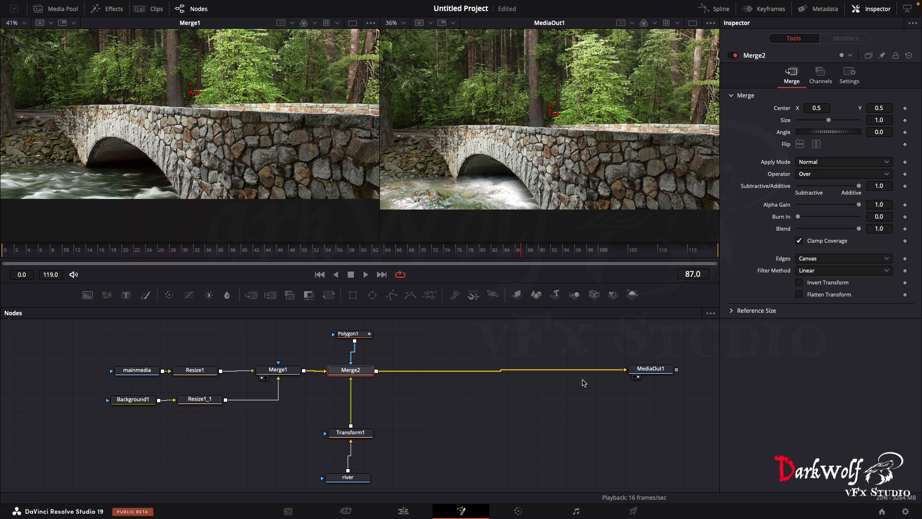
- Add a FastNoise merged over Merge2's output, placing Merge3 before MediaOut1 and FastNoise1 below it
{"action": "left_click_drag", "start_coordinate": [649, 369], "coordinate": [672, 371]}
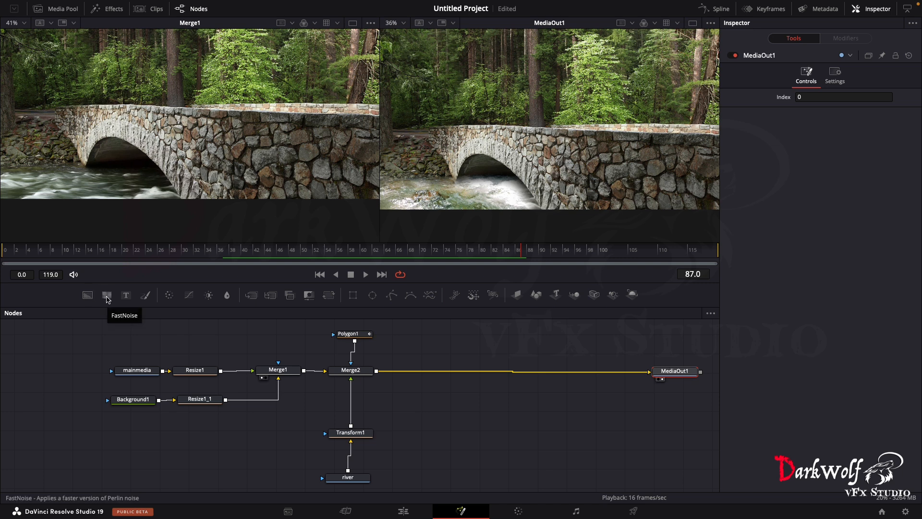
{"action": "left_click_drag", "start_coordinate": [107, 297], "coordinate": [378, 373]}
{"action": "left_click_drag", "start_coordinate": [482, 435], "coordinate": [434, 376]}
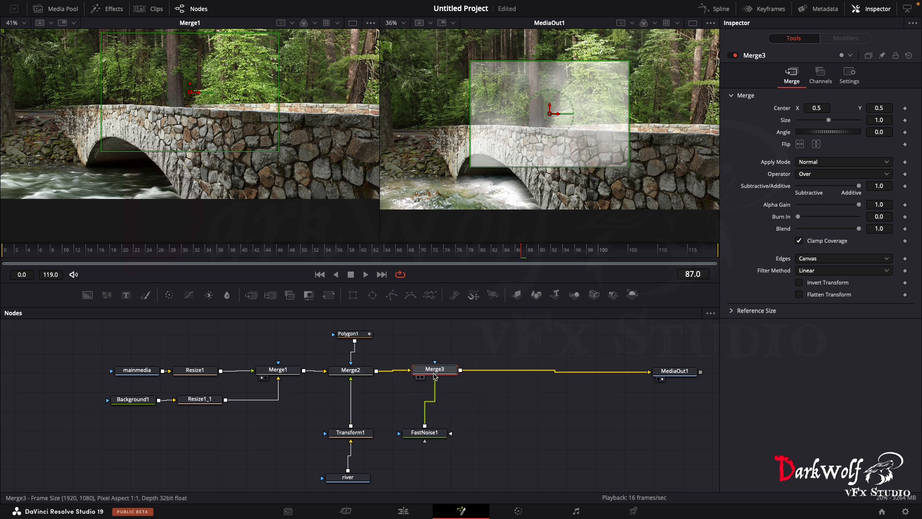
{"action": "left_click_drag", "start_coordinate": [425, 433], "coordinate": [432, 477]}
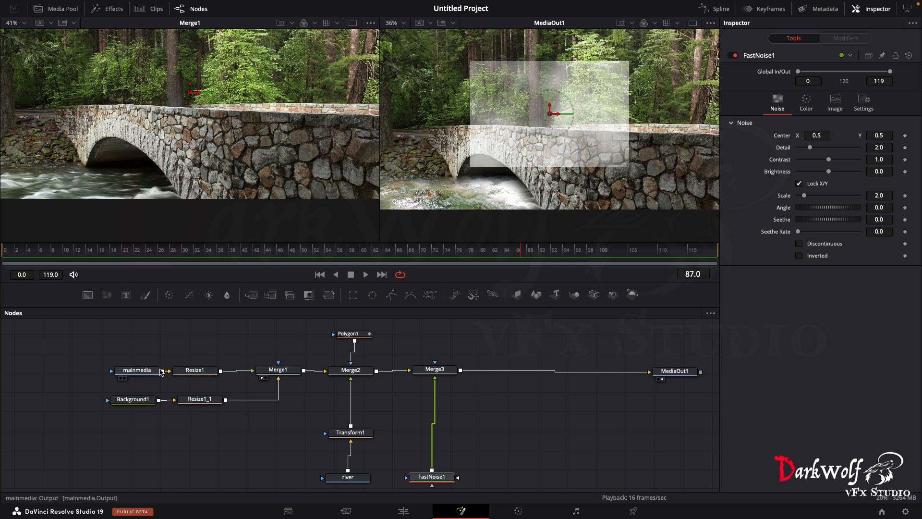
- Duplicate the 1920 x 1080 Resize1_1 node and insert the copy between FastNoise1 and Merge3
{"action": "left_click", "coordinate": [143, 370]}
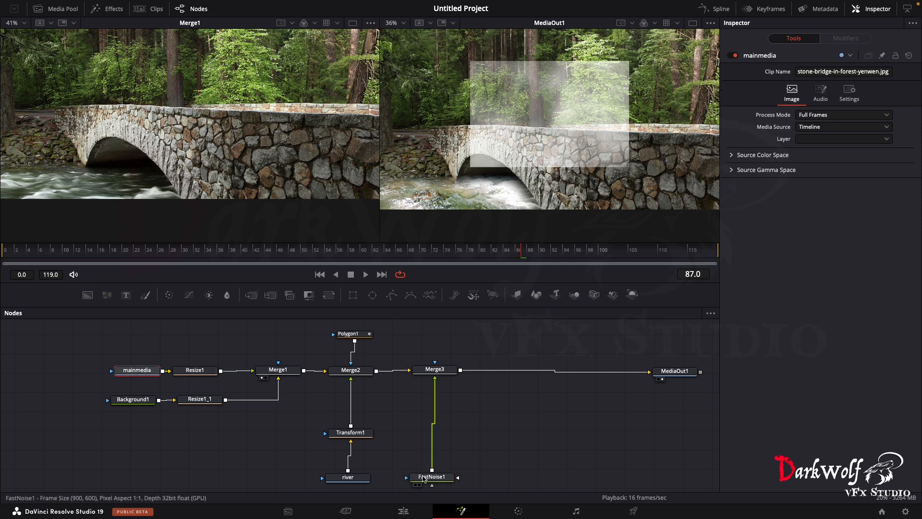
{"action": "left_click", "coordinate": [426, 478]}
{"action": "scroll", "coordinate": [427, 479], "scroll_direction": "down", "scroll_amount": 1}
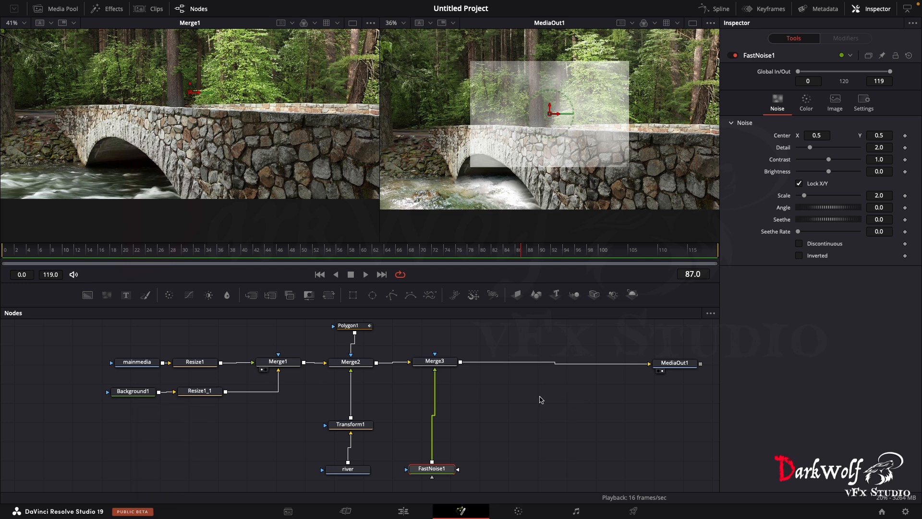
{"action": "scroll", "coordinate": [680, 93], "scroll_direction": "up", "scroll_amount": 3}
{"action": "scroll", "coordinate": [680, 92], "scroll_direction": "down", "scroll_amount": 1}
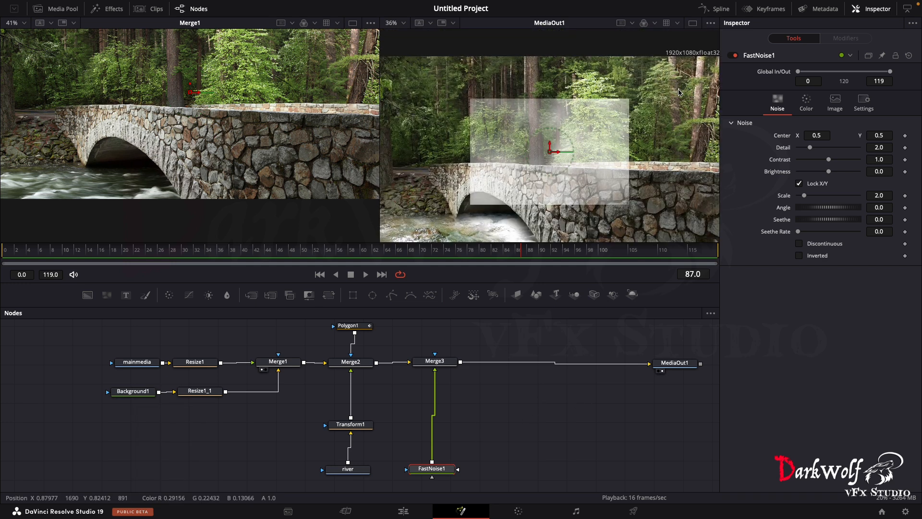
{"action": "left_click", "coordinate": [200, 392]}
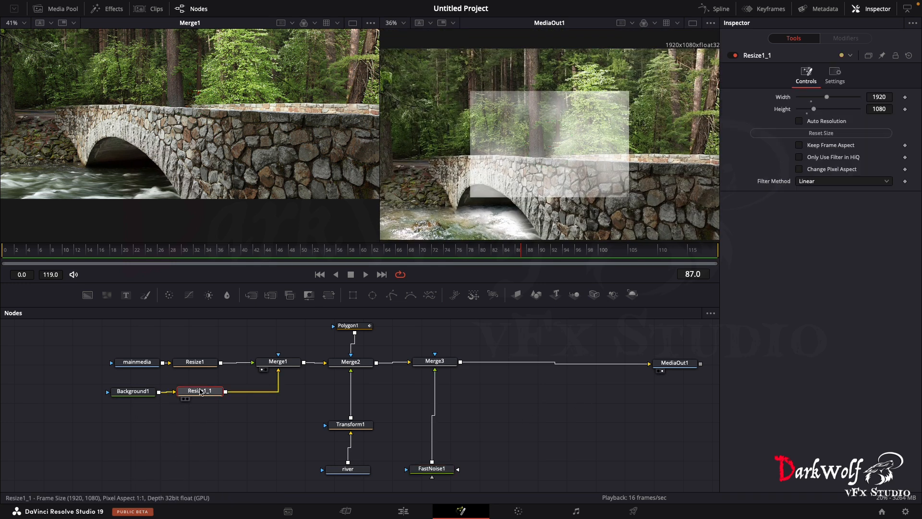
{"action": "key", "text": "super+c"}
{"action": "left_click", "coordinate": [504, 435]}
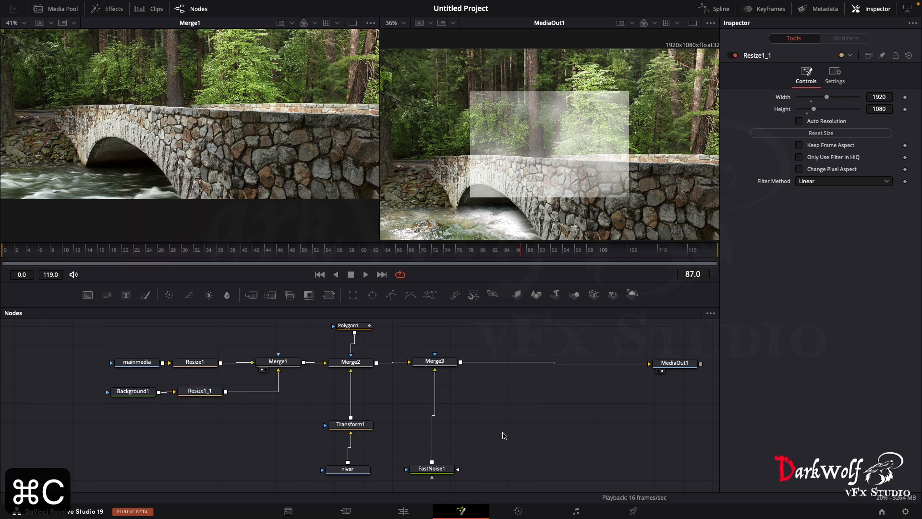
{"action": "key", "text": "super+v"}
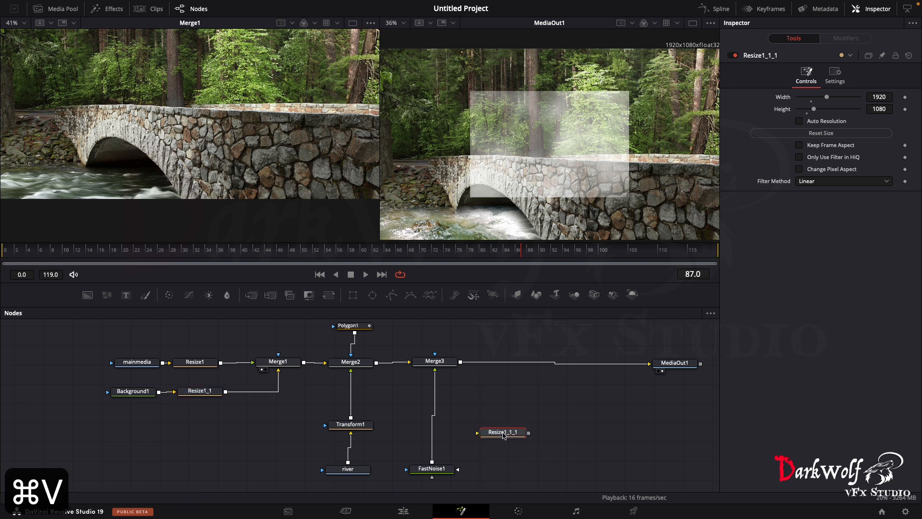
{"action": "left_click_drag", "start_coordinate": [504, 436], "coordinate": [438, 426]}
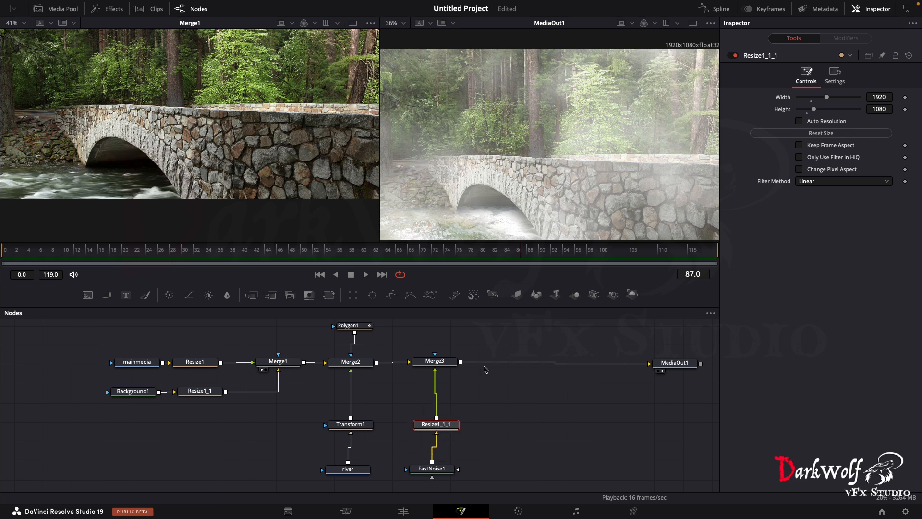
- Tint FastNoise1's Color 1 bluish with Green 0.094 and Blue 0.134
{"action": "left_click", "coordinate": [441, 470]}
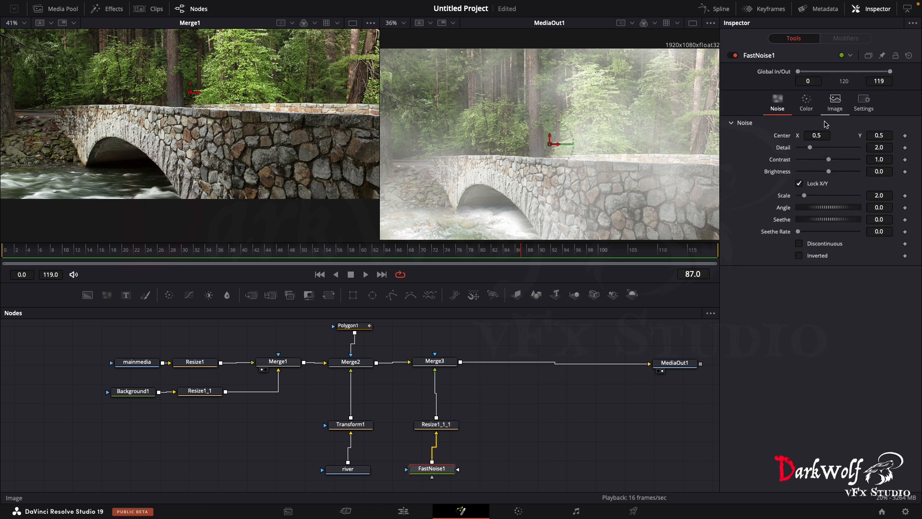
{"action": "left_click", "coordinate": [806, 102]}
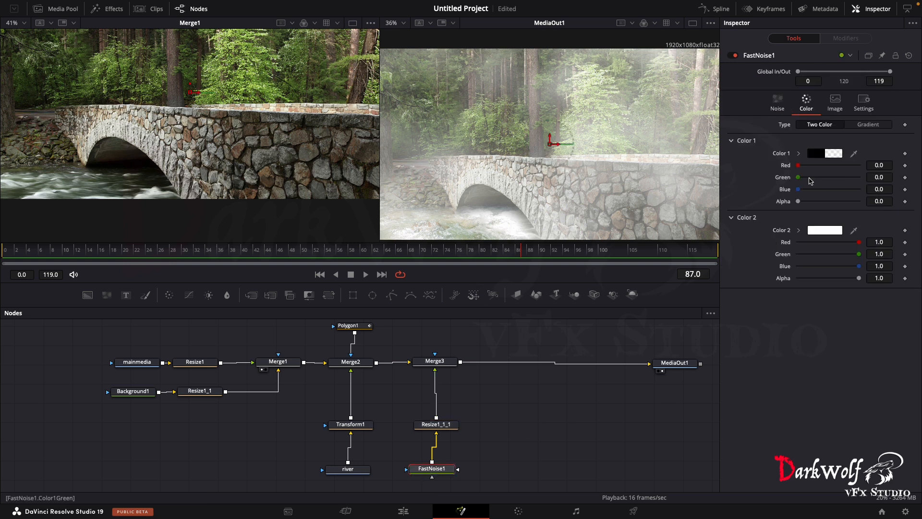
{"action": "left_click_drag", "start_coordinate": [801, 190], "coordinate": [804, 189]}
{"action": "left_click_drag", "start_coordinate": [803, 177], "coordinate": [805, 191]}
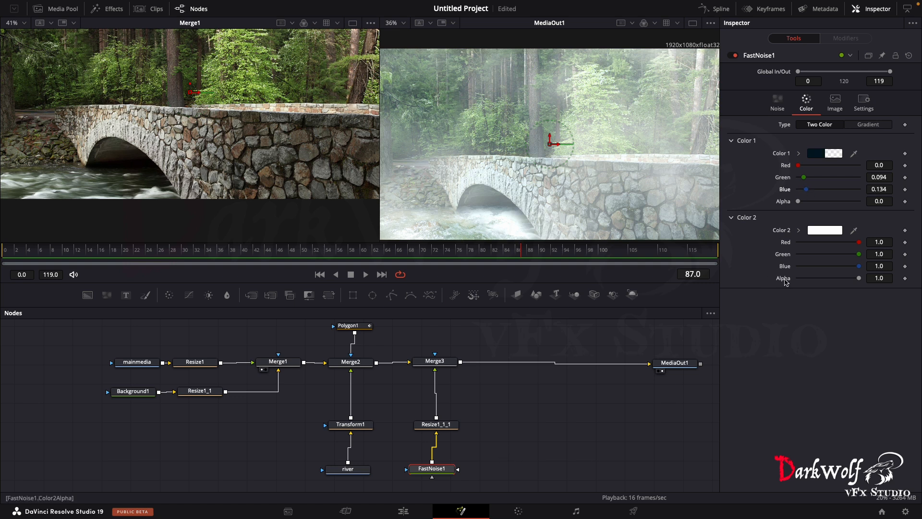
- Set FastNoise1's Detail to 10.0 and its Scale to 0.47
{"action": "left_click", "coordinate": [777, 101]}
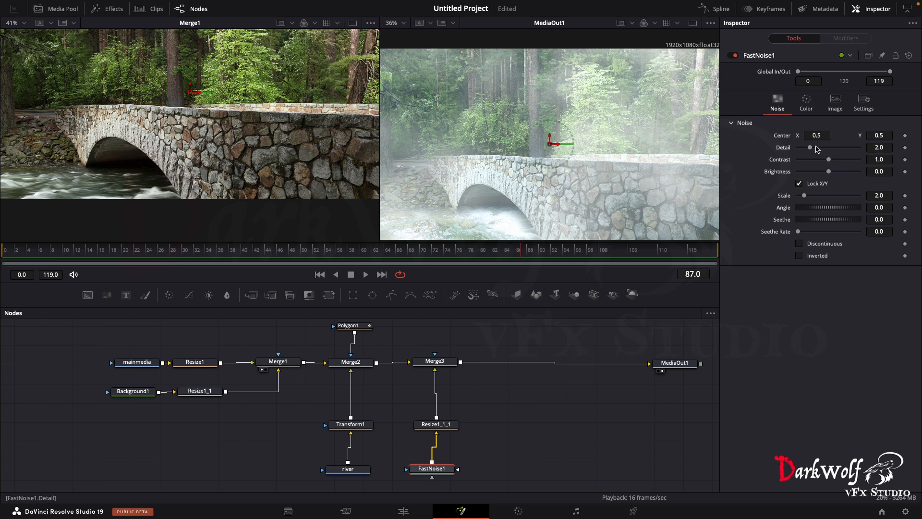
{"action": "left_click_drag", "start_coordinate": [811, 149], "coordinate": [825, 151]}
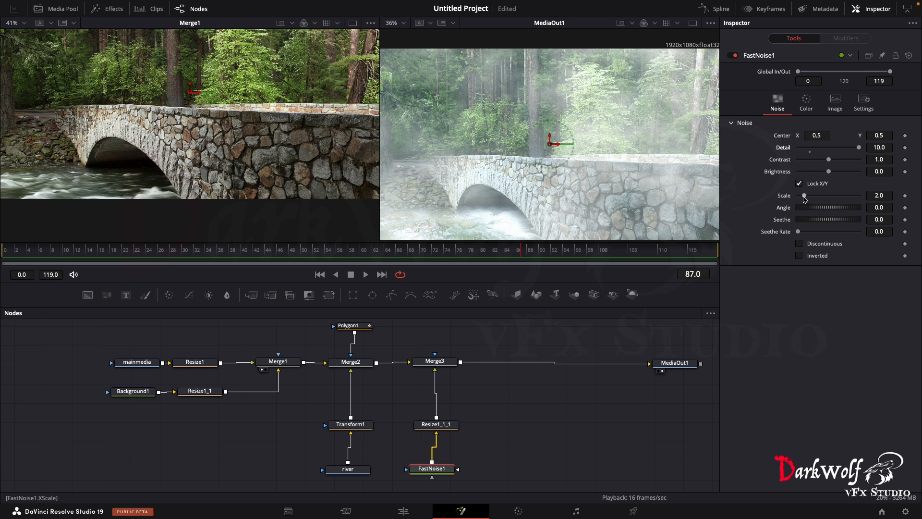
{"action": "mouse_move", "coordinate": [804, 197]}
{"action": "left_mouse_down"}
{"action": "mouse_move", "coordinate": [878, 207]}
{"action": "mouse_move", "coordinate": [799, 197]}
{"action": "left_mouse_up"}
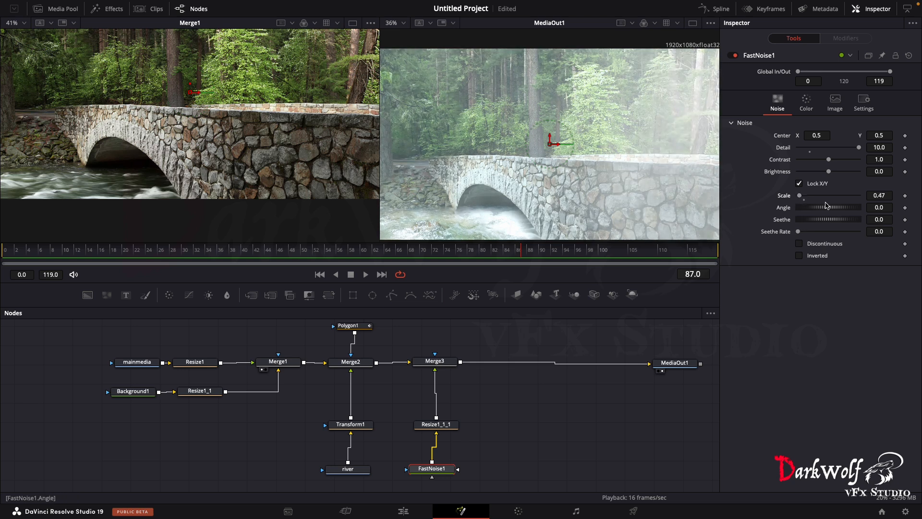
- Animate FastNoise1's Seethe Rate with keyframes of 0.0 at frame 0 and 0.071 at frame 119
{"action": "left_click", "coordinate": [5, 253]}
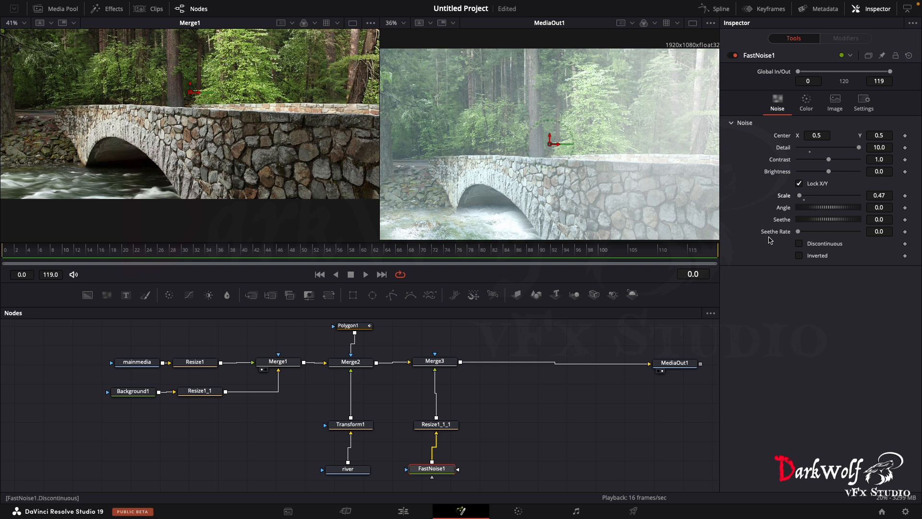
{"action": "left_click", "coordinate": [904, 232]}
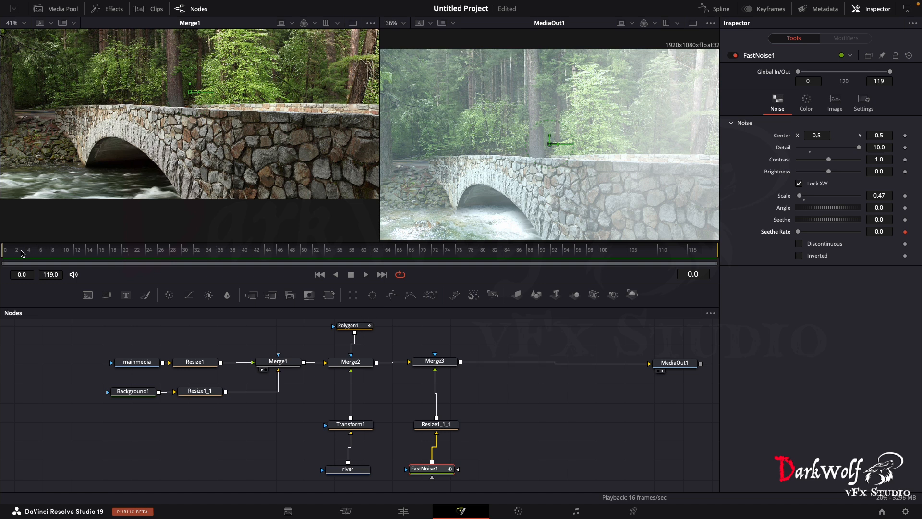
{"action": "key", "text": "space"}
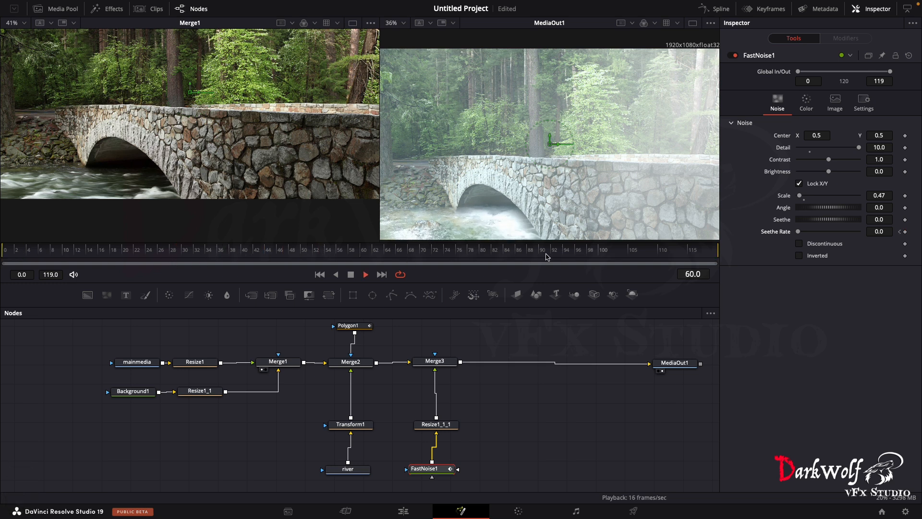
{"action": "key", "text": "space"}
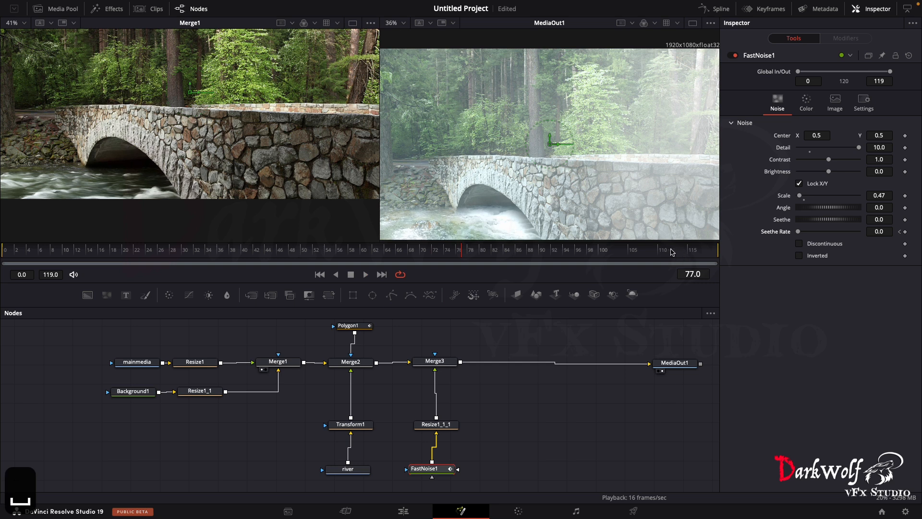
{"action": "left_click_drag", "start_coordinate": [671, 252], "coordinate": [716, 258]}
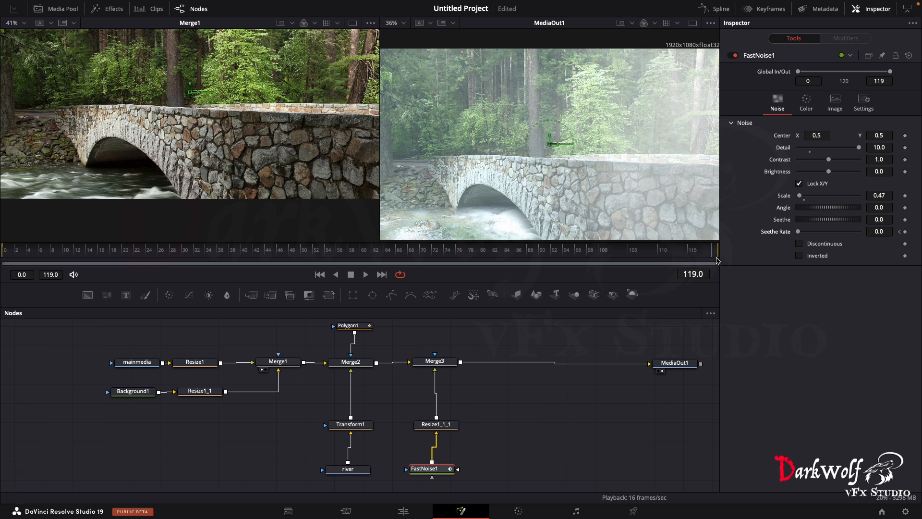
{"action": "left_click_drag", "start_coordinate": [799, 233], "coordinate": [802, 234]}
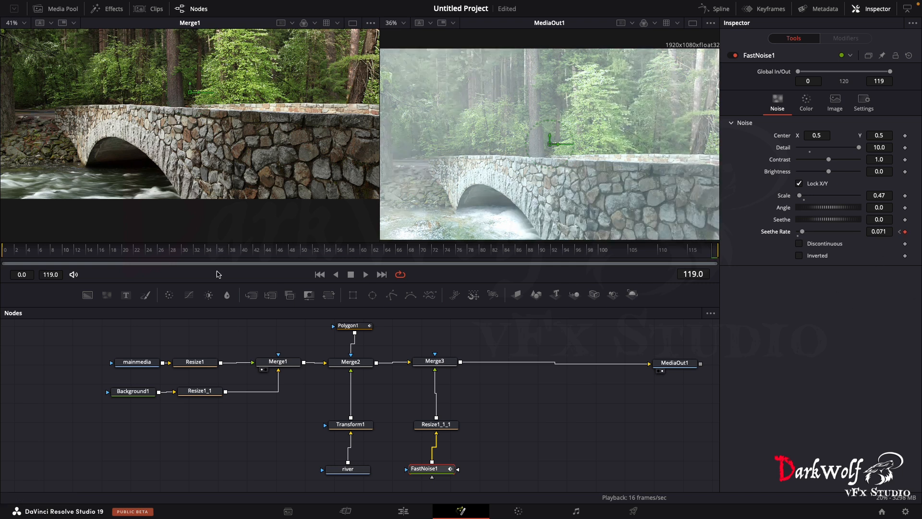
- Preview the fog motion, raise the Seethe Rate keyframe at frame 119 a little, and replay the composite
{"action": "key", "text": "space"}
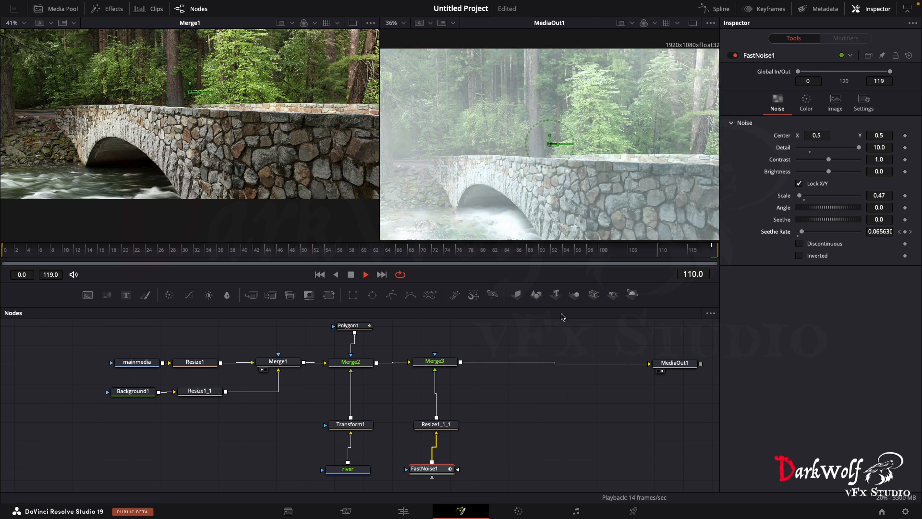
{"action": "key", "text": "space"}
{"action": "left_click", "coordinate": [713, 250]}
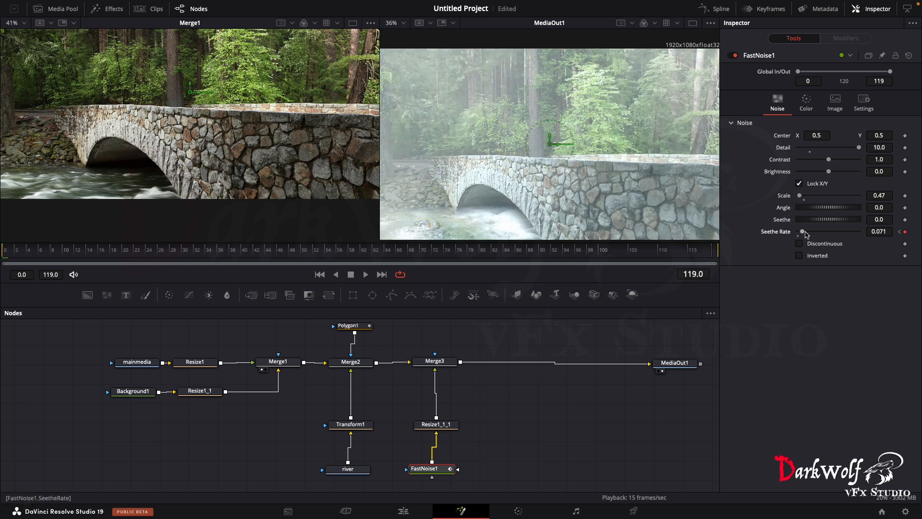
{"action": "left_click_drag", "start_coordinate": [802, 232], "coordinate": [808, 233]}
{"action": "key", "text": "space"}
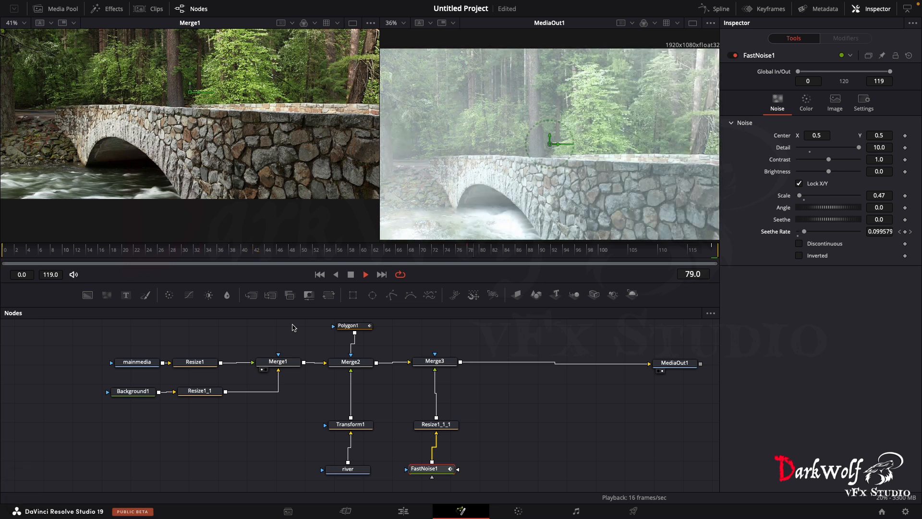
{"action": "key", "text": "space"}
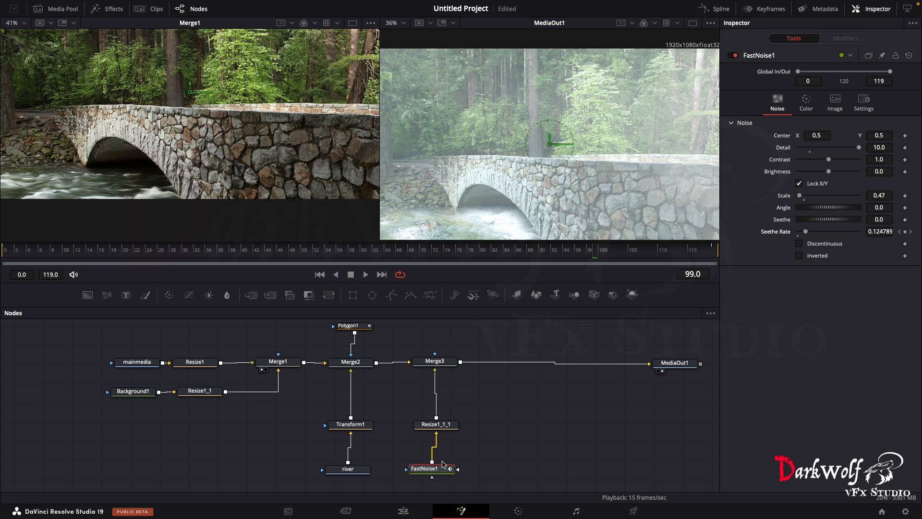
- Lower the fog strength by setting Merge3's Blend to 0.441, and play back the composite to check it
{"action": "left_click", "coordinate": [436, 364]}
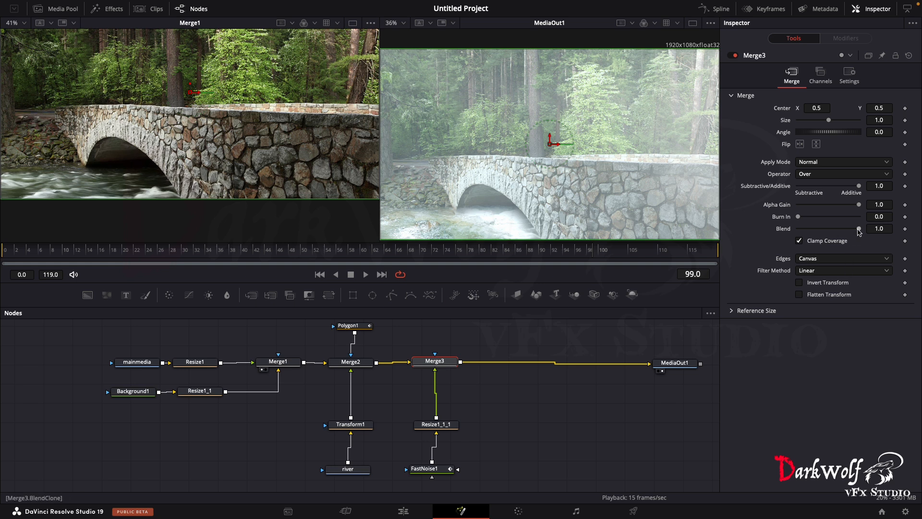
{"action": "left_click_drag", "start_coordinate": [860, 229], "coordinate": [827, 238]}
{"action": "key", "text": "space"}
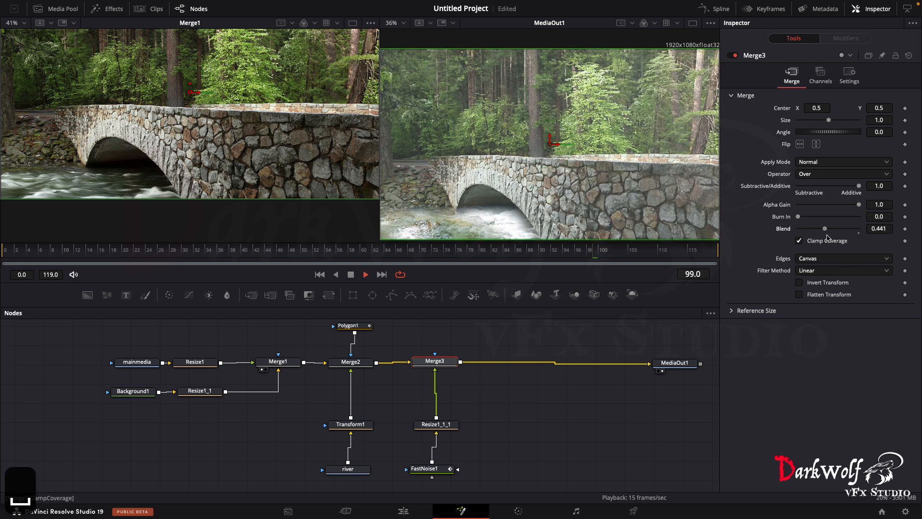
{"action": "key", "text": "space"}
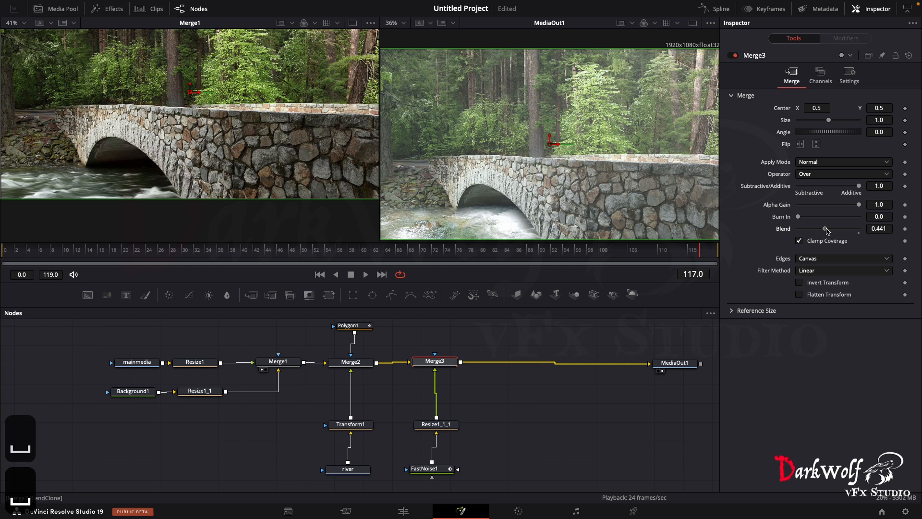
{"action": "key", "text": "space"}
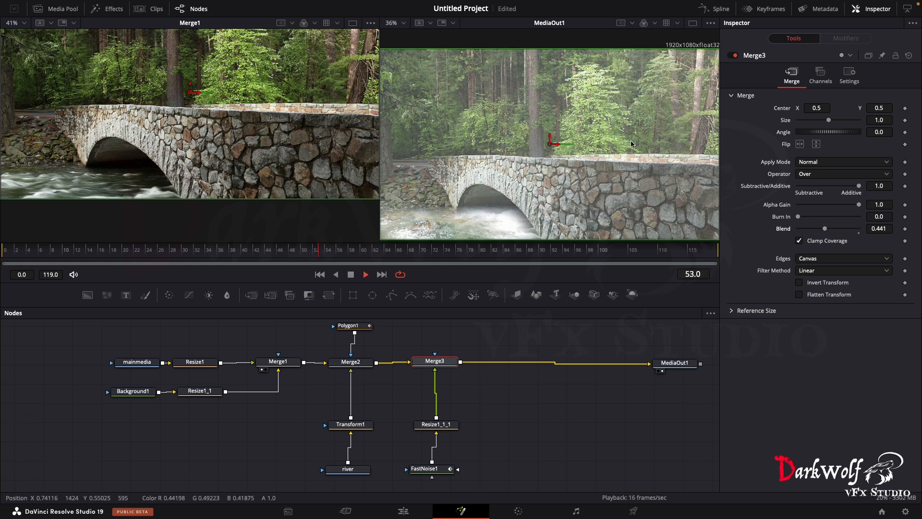
{"action": "key", "text": "space"}
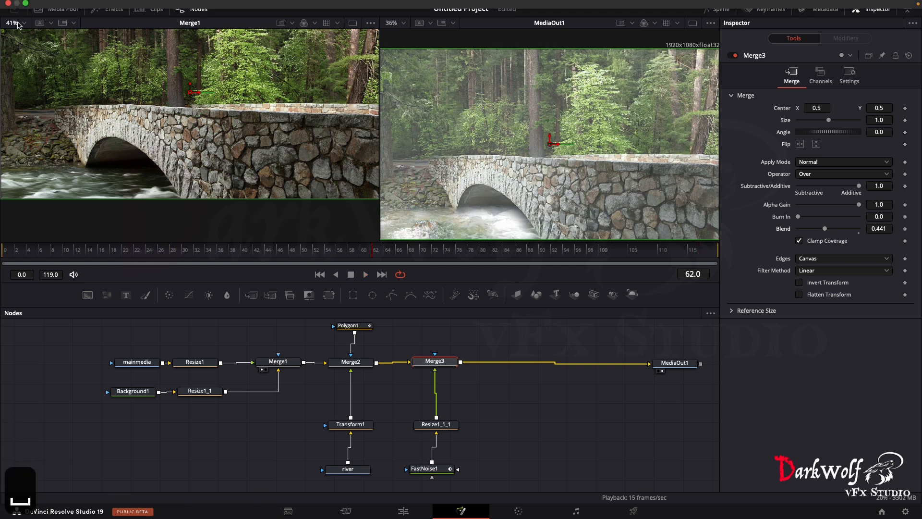
- Merge the tree_trunk image from the media pool over Merge3's output, aligning the merge node in the main row above its source
{"action": "left_click", "coordinate": [61, 11]}
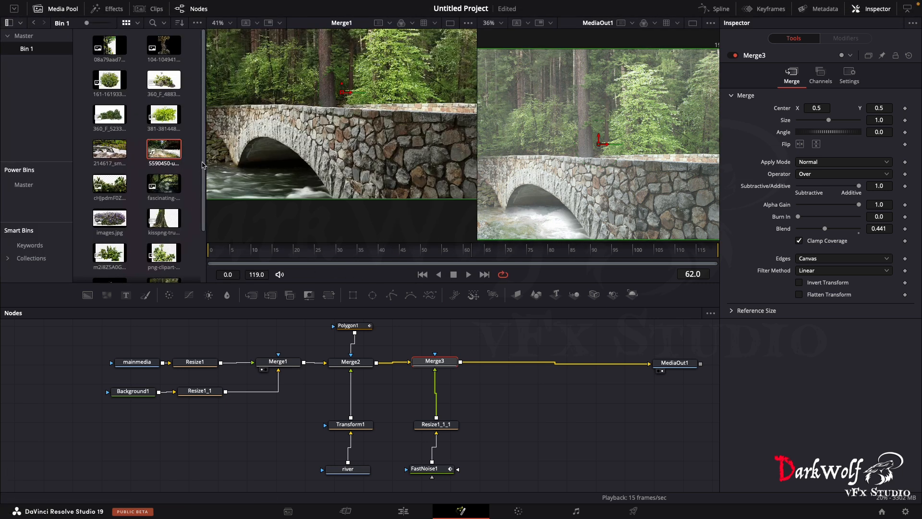
{"action": "left_click_drag", "start_coordinate": [206, 164], "coordinate": [289, 163]}
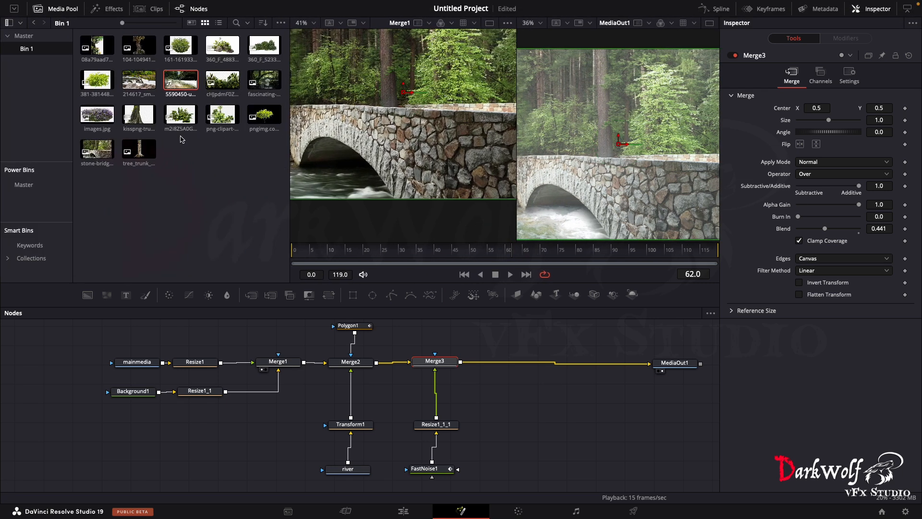
{"action": "left_click", "coordinate": [138, 123]}
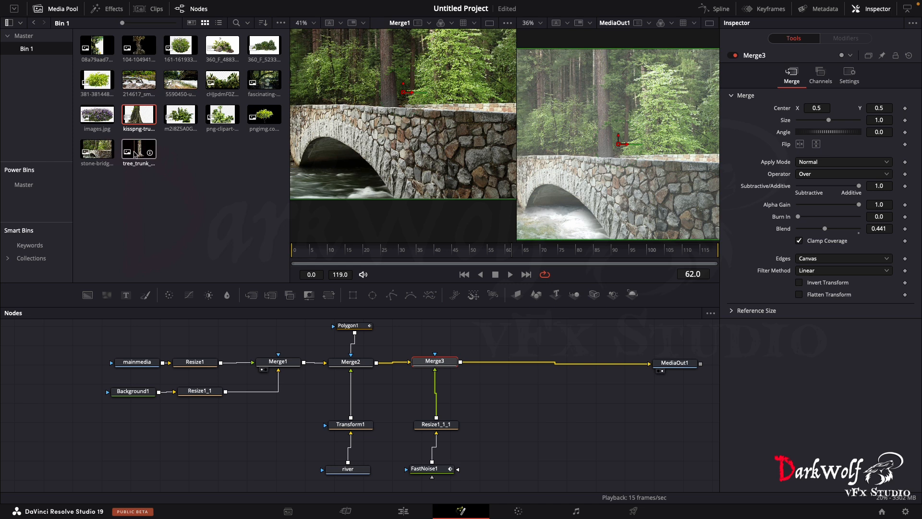
{"action": "left_click_drag", "start_coordinate": [135, 154], "coordinate": [460, 363]}
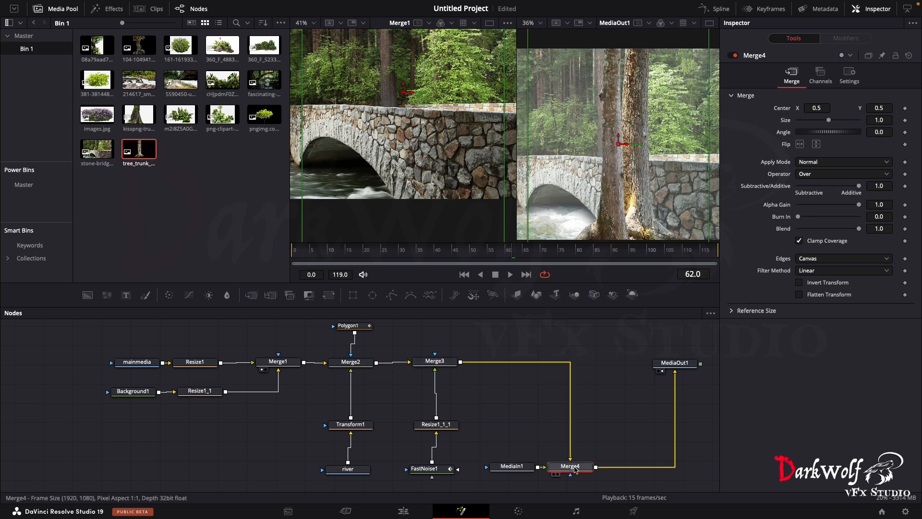
{"action": "left_click_drag", "start_coordinate": [572, 468], "coordinate": [515, 365]}
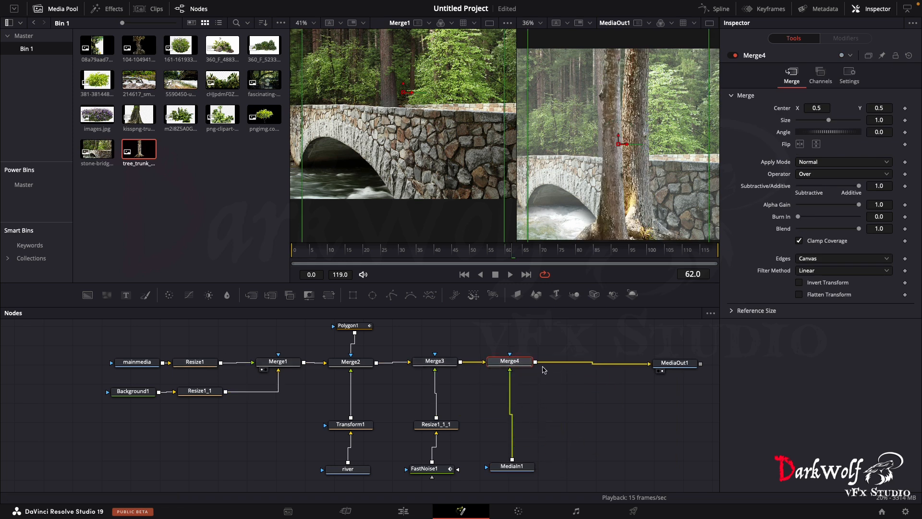
{"action": "left_click_drag", "start_coordinate": [512, 467], "coordinate": [517, 467]}
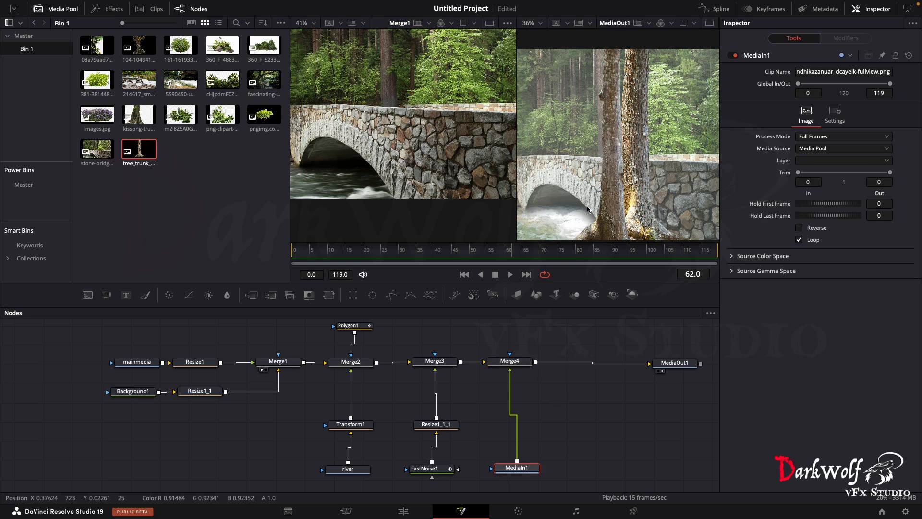
{"action": "left_click", "coordinate": [41, 9]}
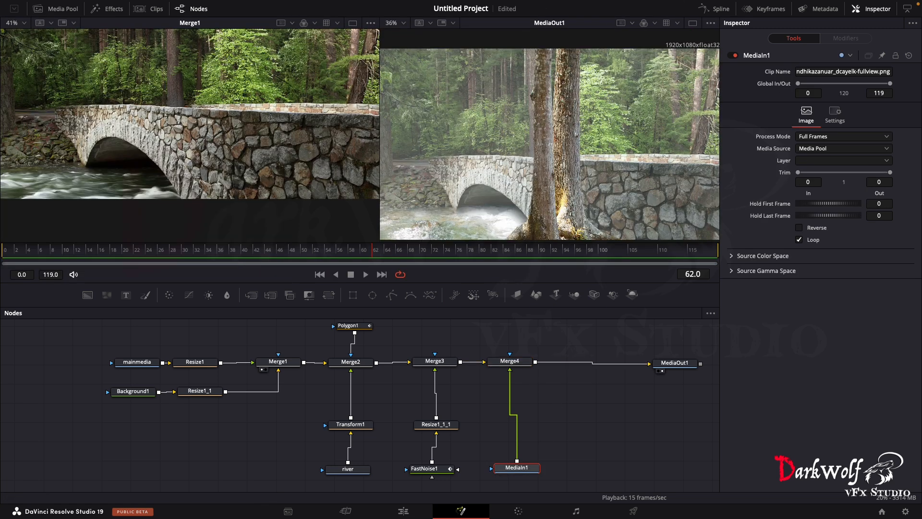
{"action": "left_click_drag", "start_coordinate": [517, 467], "coordinate": [512, 468]}
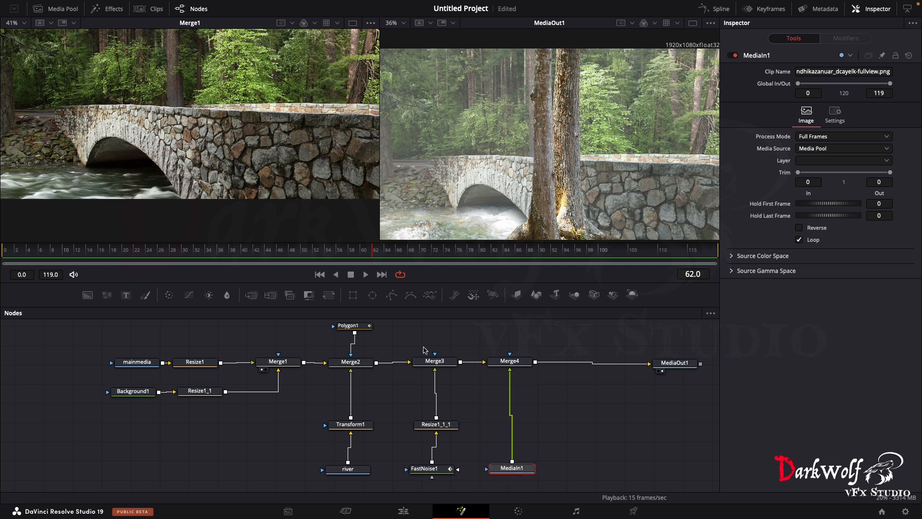
- Add a Transform after the tree trunk's MediaIn1, with Size 0.88 and Center about X 0.977, Y 0.419
{"action": "left_click", "coordinate": [331, 296]}
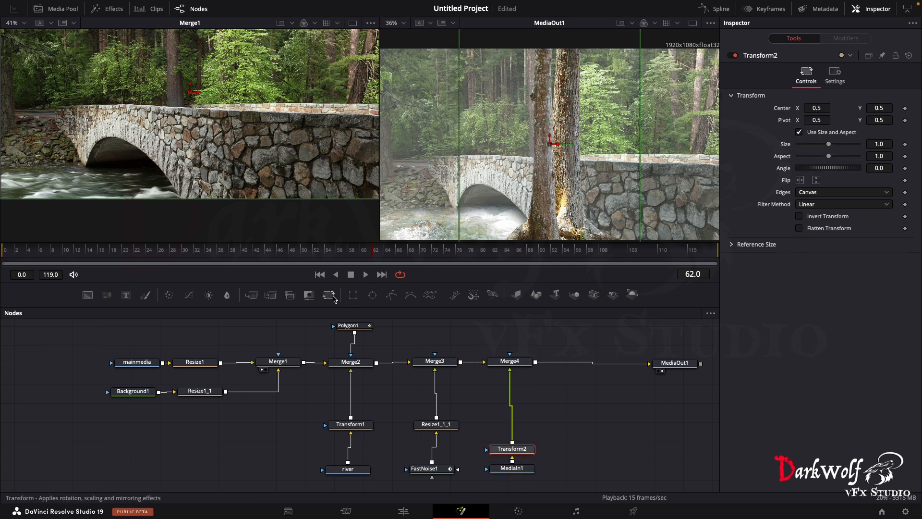
{"action": "left_click_drag", "start_coordinate": [555, 143], "coordinate": [611, 124]}
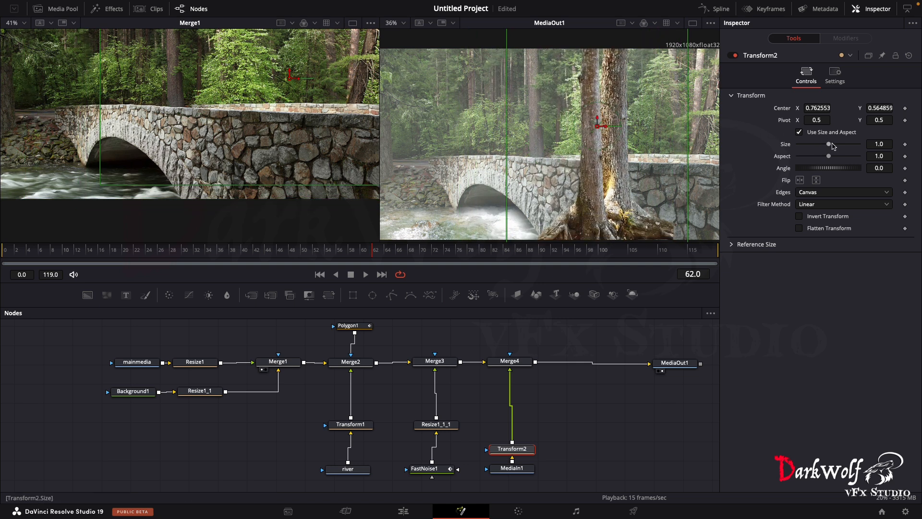
{"action": "left_click_drag", "start_coordinate": [833, 146], "coordinate": [821, 145]}
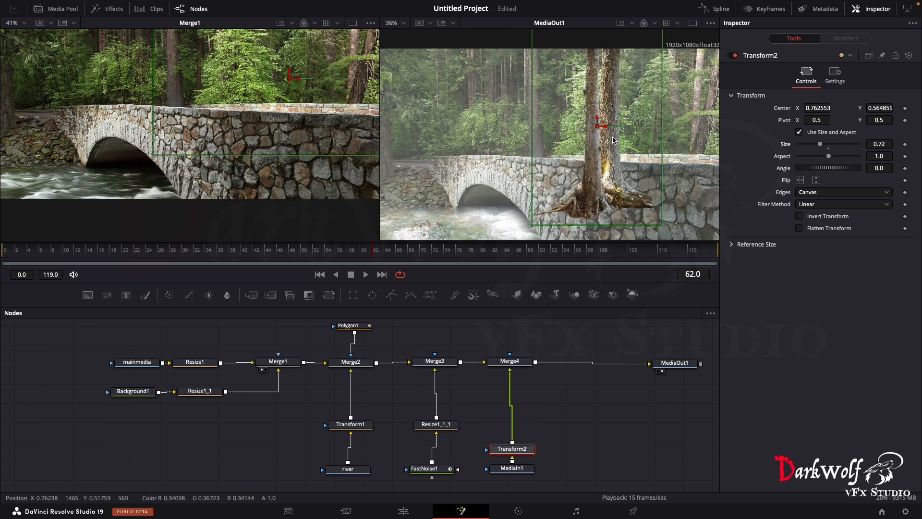
{"action": "left_click_drag", "start_coordinate": [598, 127], "coordinate": [639, 172]}
{"action": "left_click_drag", "start_coordinate": [823, 146], "coordinate": [825, 145]}
{"action": "left_click_drag", "start_coordinate": [637, 172], "coordinate": [637, 167]}
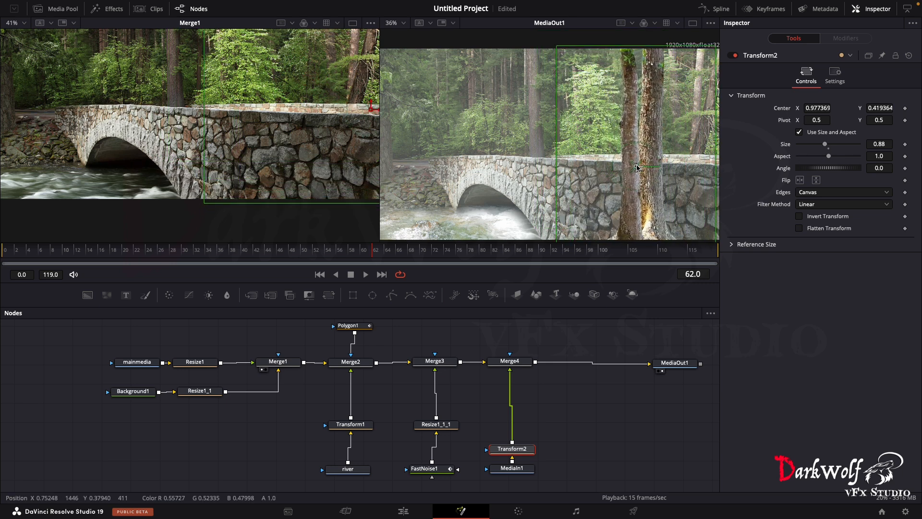
{"action": "left_click", "coordinate": [581, 434]}
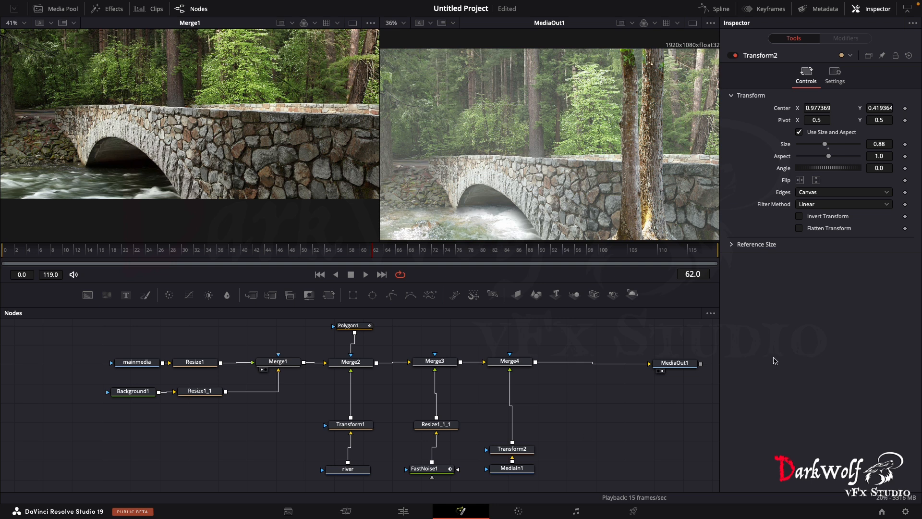
- Enlarge the tree trunks to Size 1.32 in Transform2 and reposition them at Center about X 0.765, Y 0.225
{"action": "left_click_drag", "start_coordinate": [827, 146], "coordinate": [832, 145]}
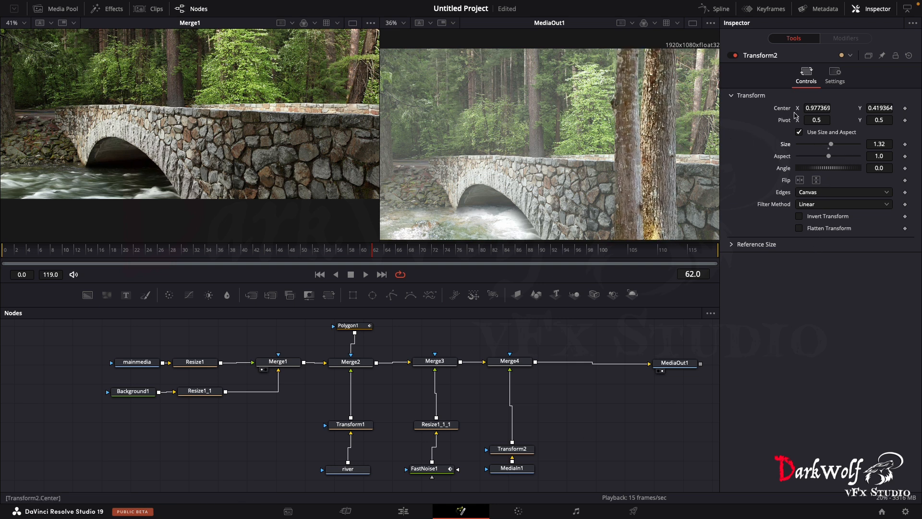
{"action": "left_click_drag", "start_coordinate": [880, 108], "coordinate": [786, 108]}
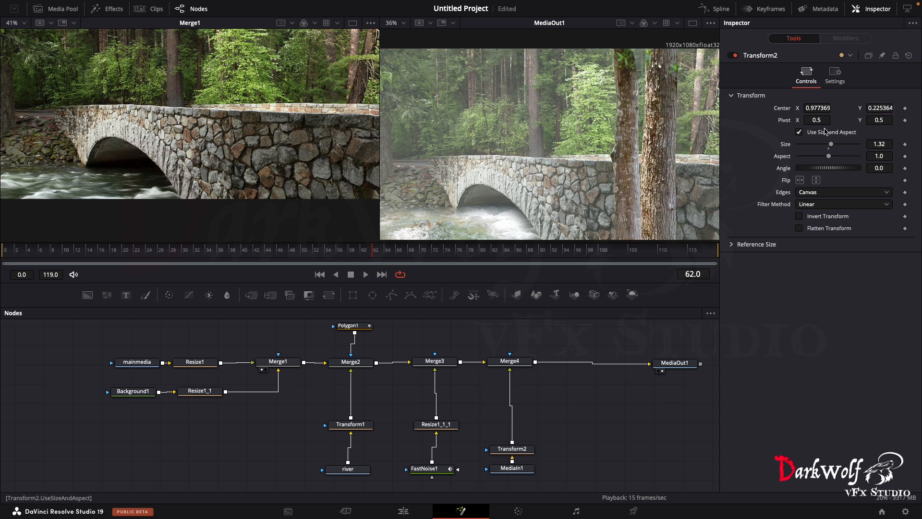
{"action": "left_click_drag", "start_coordinate": [818, 108], "coordinate": [681, 108]}
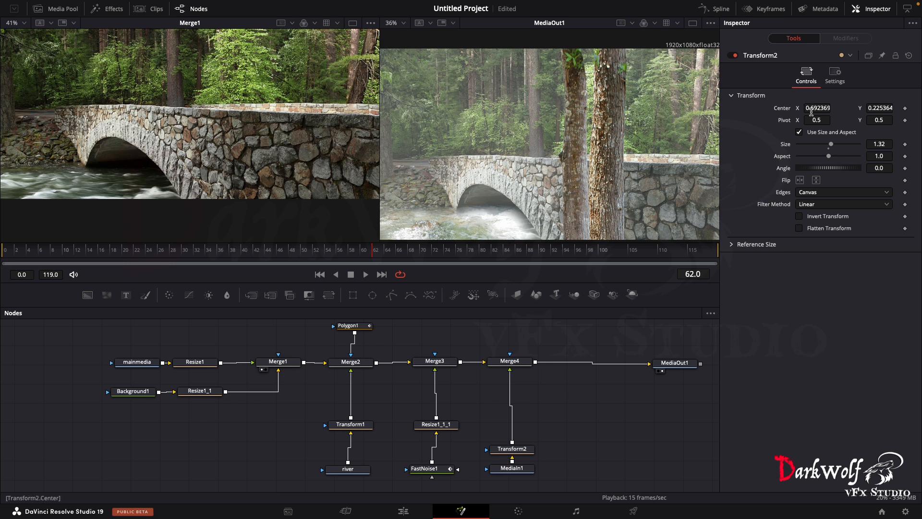
{"action": "left_click_drag", "start_coordinate": [816, 108], "coordinate": [852, 108]}
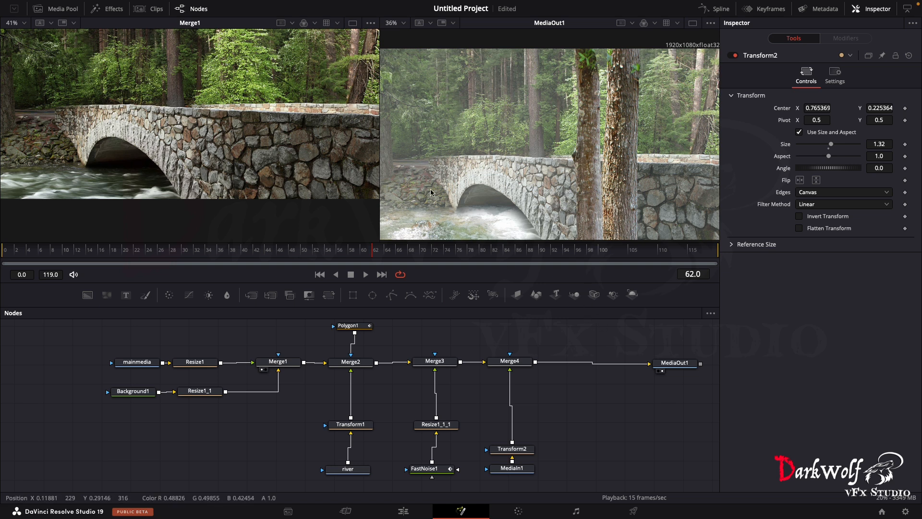
- Merge the purple bush image images.jpg over Merge4's output, aligning the merge node in the main row above its source
{"action": "left_click_drag", "start_coordinate": [720, 380], "coordinate": [536, 363]}
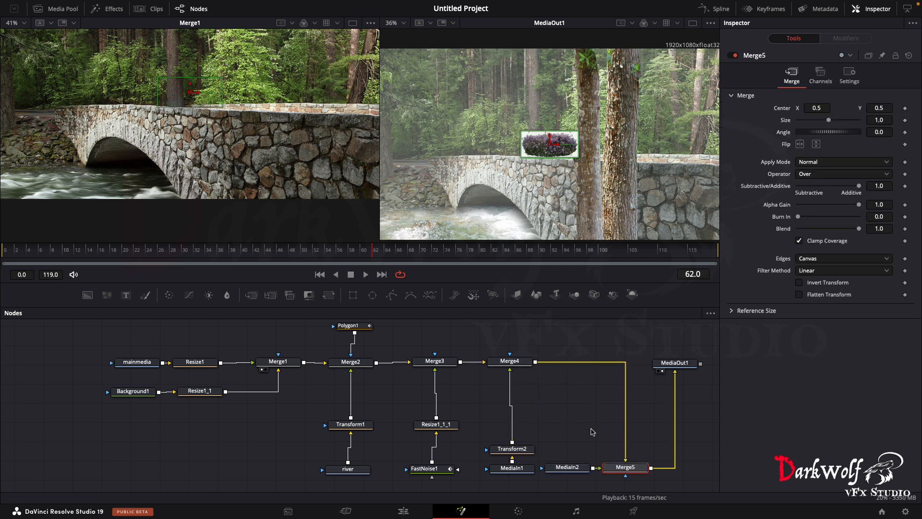
{"action": "left_click_drag", "start_coordinate": [626, 472], "coordinate": [579, 366]}
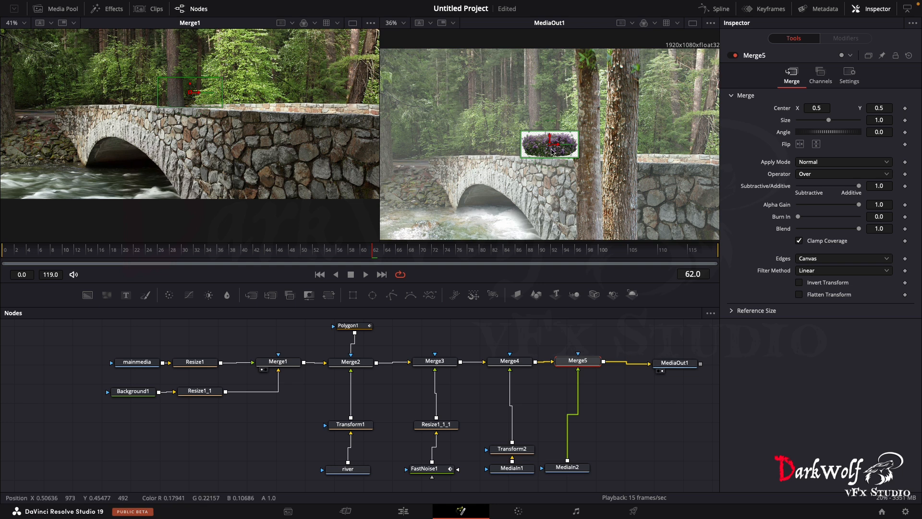
{"action": "left_click_drag", "start_coordinate": [570, 474], "coordinate": [575, 477]}
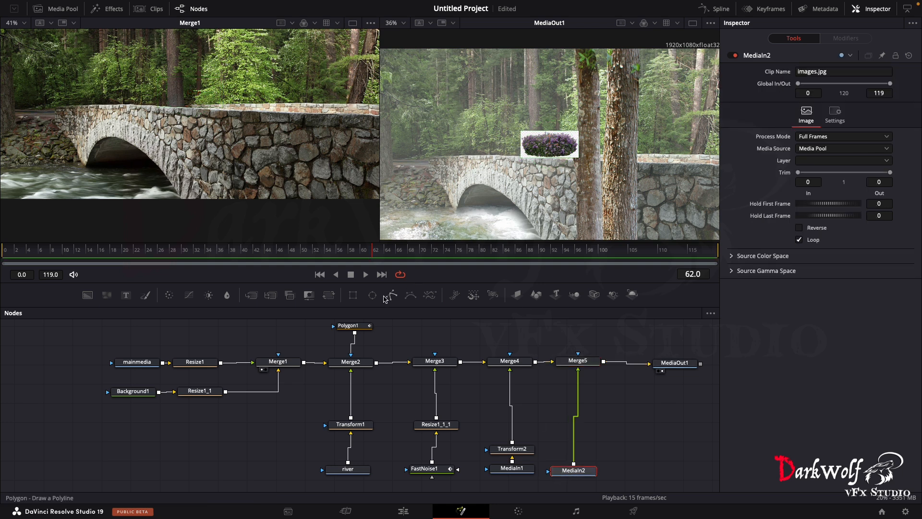
- Add a Transform to the purple bush, scaling it to about 1.856 and moving it over the riverbank at the bridge's near-left end
{"action": "left_click", "coordinate": [327, 299]}
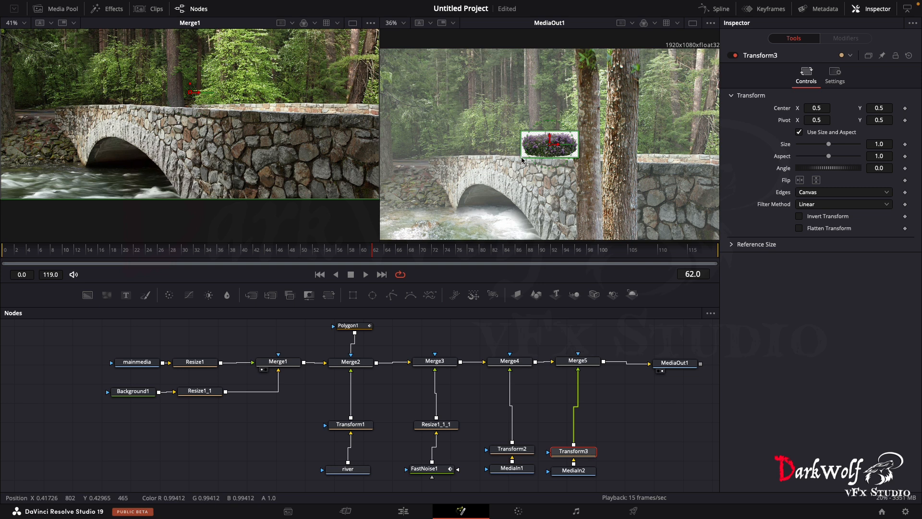
{"action": "left_click_drag", "start_coordinate": [522, 160], "coordinate": [497, 187]}
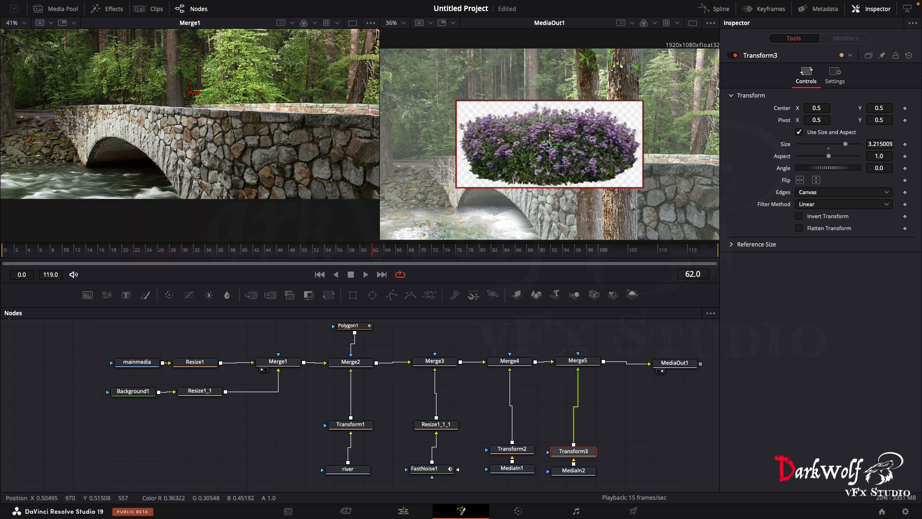
{"action": "left_click_drag", "start_coordinate": [549, 145], "coordinate": [493, 159]}
{"action": "left_click_drag", "start_coordinate": [551, 160], "coordinate": [458, 163]}
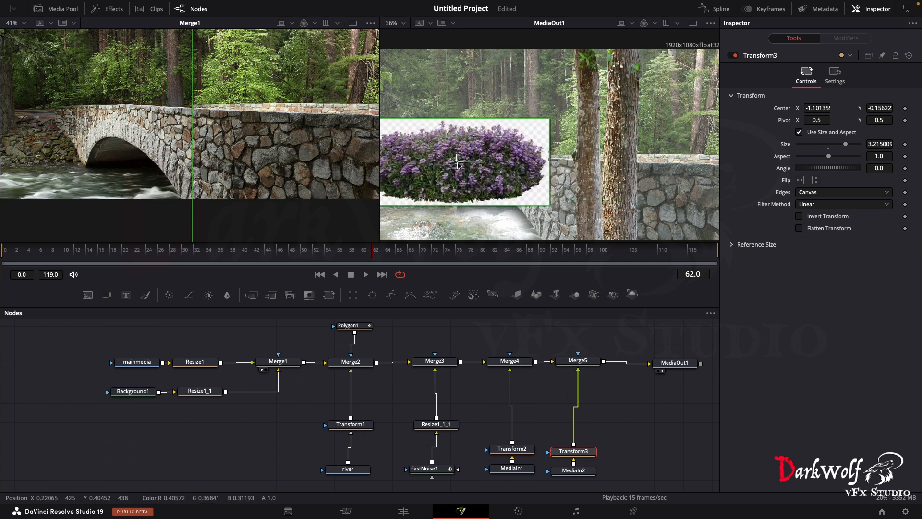
{"action": "left_click_drag", "start_coordinate": [550, 119], "coordinate": [417, 187]}
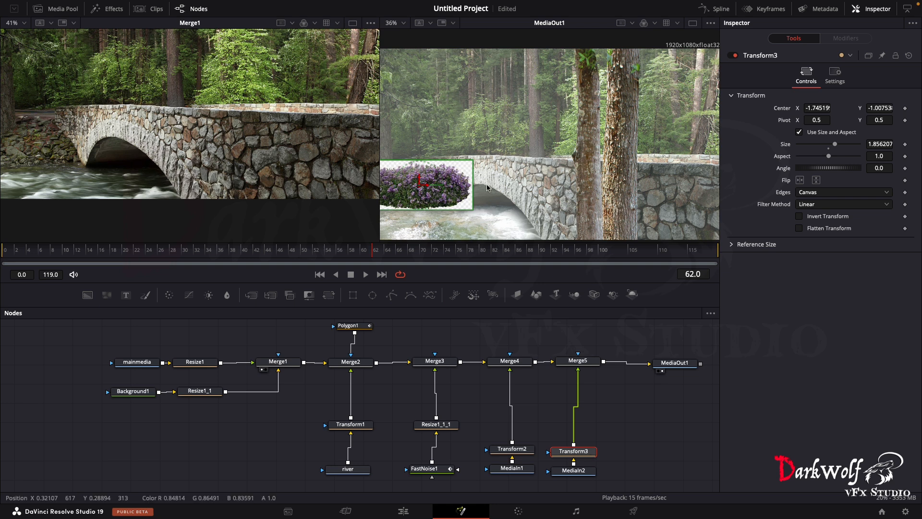
{"action": "scroll", "coordinate": [461, 196], "scroll_direction": "up", "scroll_amount": 5}
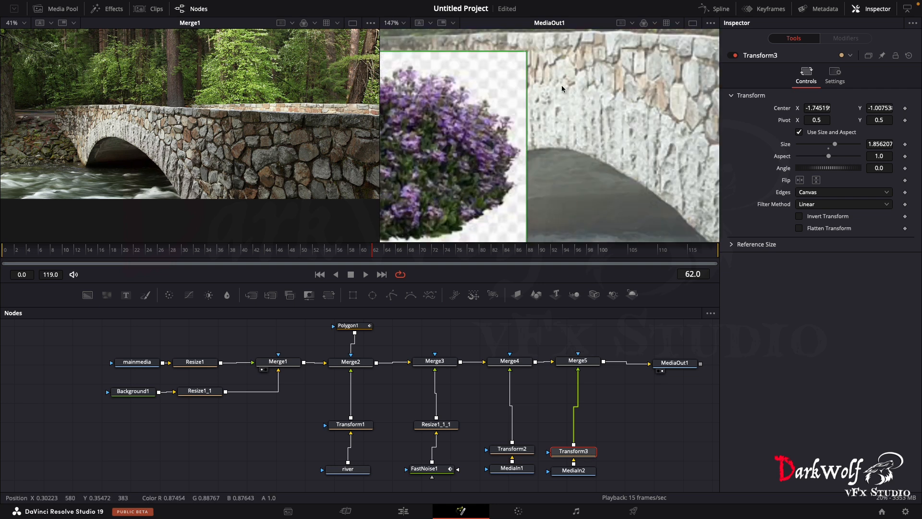
{"action": "scroll", "coordinate": [487, 87], "scroll_direction": "down", "scroll_amount": 6}
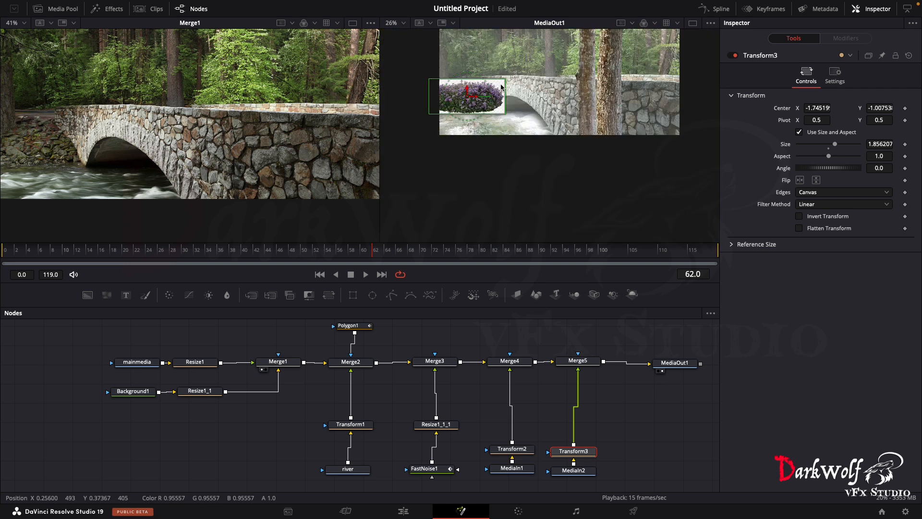
{"action": "scroll", "coordinate": [508, 91], "scroll_direction": "up", "scroll_amount": 2}
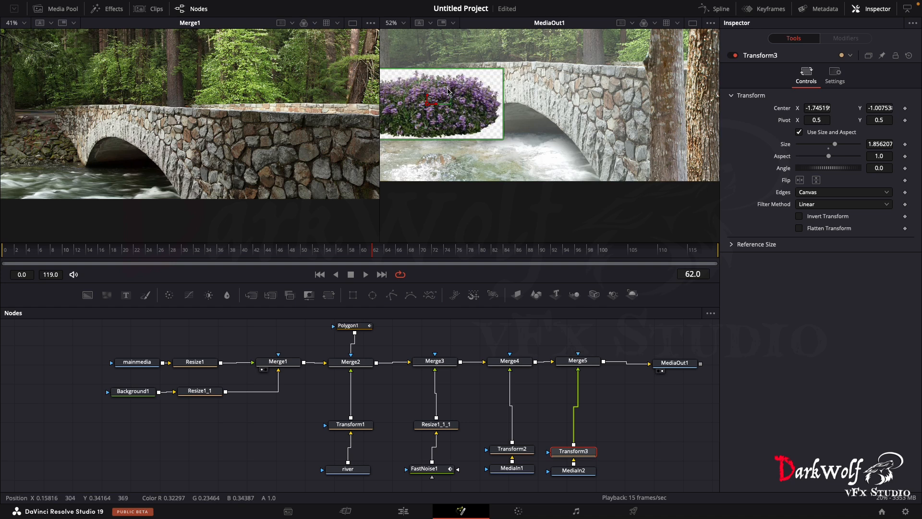
{"action": "key", "text": "super+f"}
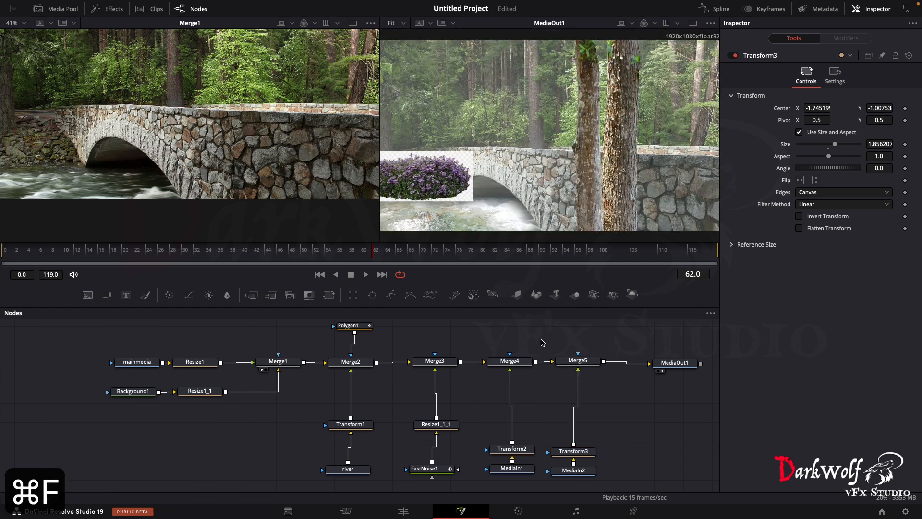
- Move Transform3 up close to Merge5 and add a Luma Keyer (LKy) directly after the purple bush's MediaIn2
{"action": "left_click", "coordinate": [581, 454]}
{"action": "left_click_drag", "start_coordinate": [581, 454], "coordinate": [583, 390]}
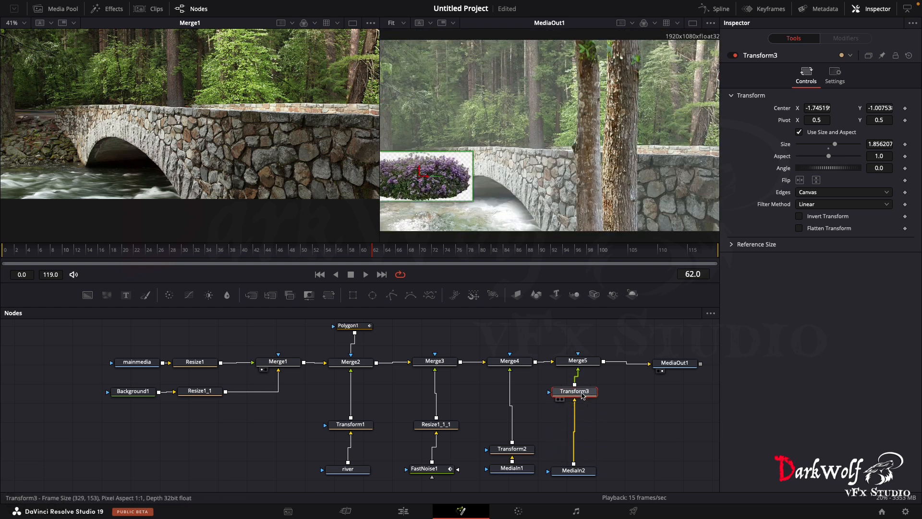
{"action": "left_click", "coordinate": [579, 473]}
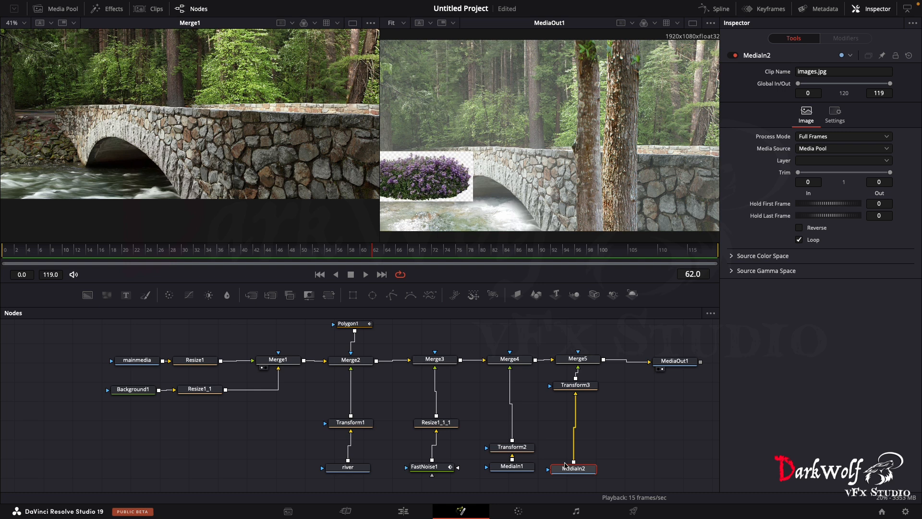
{"action": "key", "text": "shift+space"}
{"action": "type", "text": "luma"}
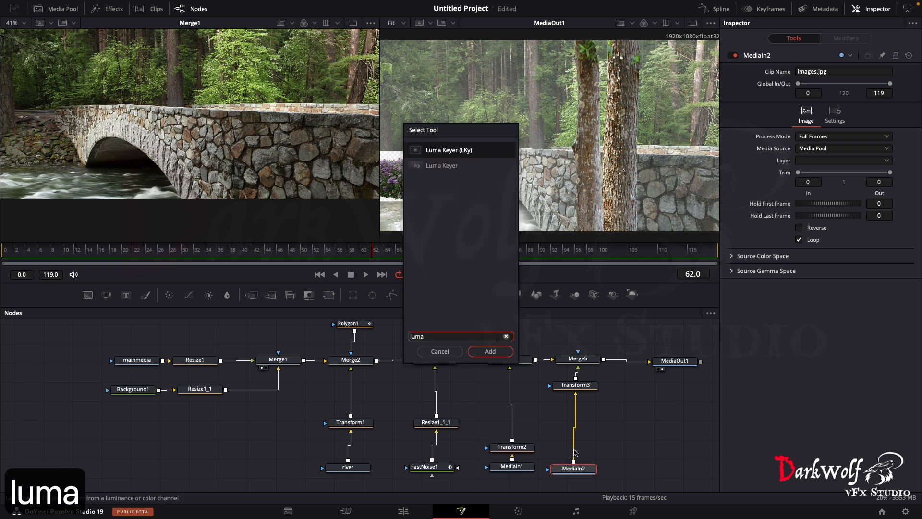
{"action": "left_click", "coordinate": [479, 355]}
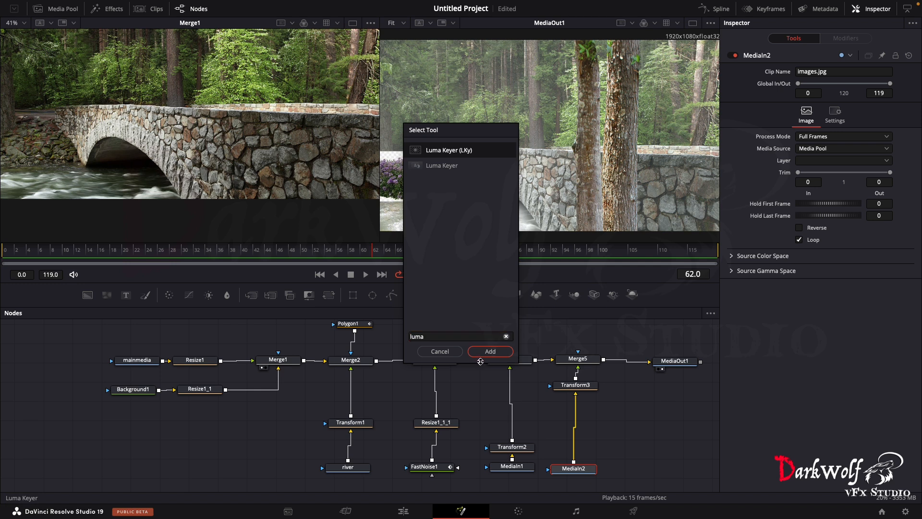
{"action": "left_click", "coordinate": [489, 353]}
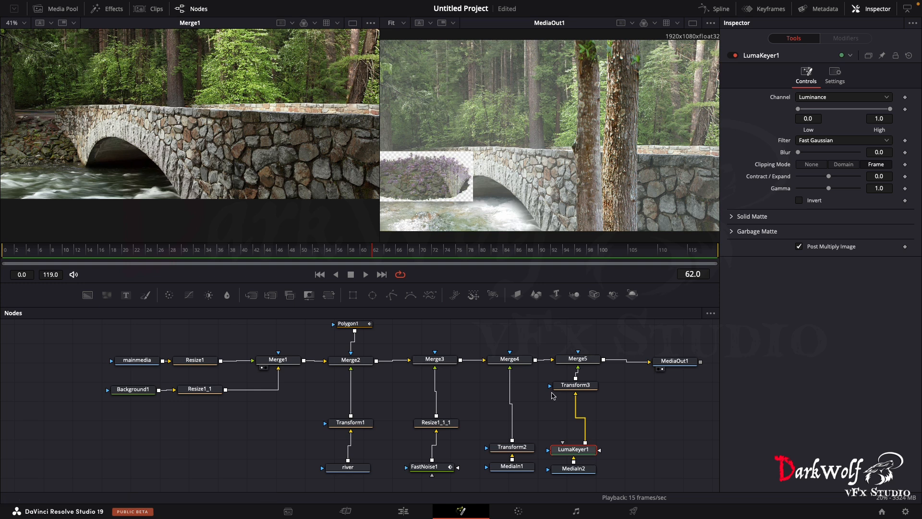
- Key out the bush's light background in LumaKeyer1 with Invert enabled, Low about 0.283 and High about 0.811
{"action": "left_click_drag", "start_coordinate": [573, 449], "coordinate": [574, 440]}
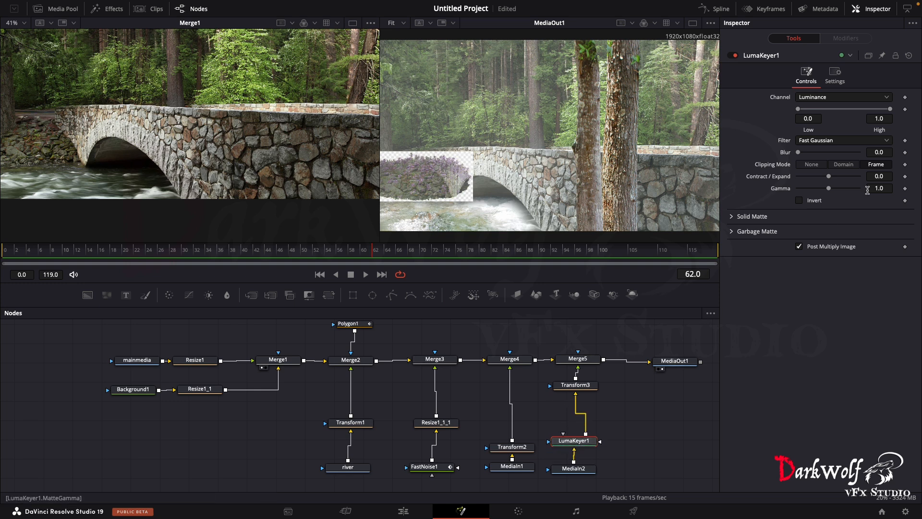
{"action": "left_click", "coordinate": [798, 202]}
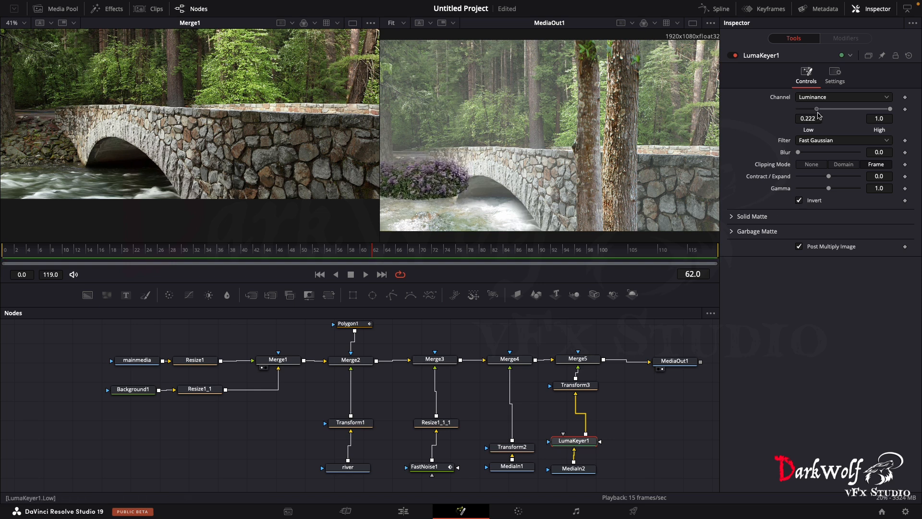
{"action": "left_click_drag", "start_coordinate": [890, 110], "coordinate": [873, 110]}
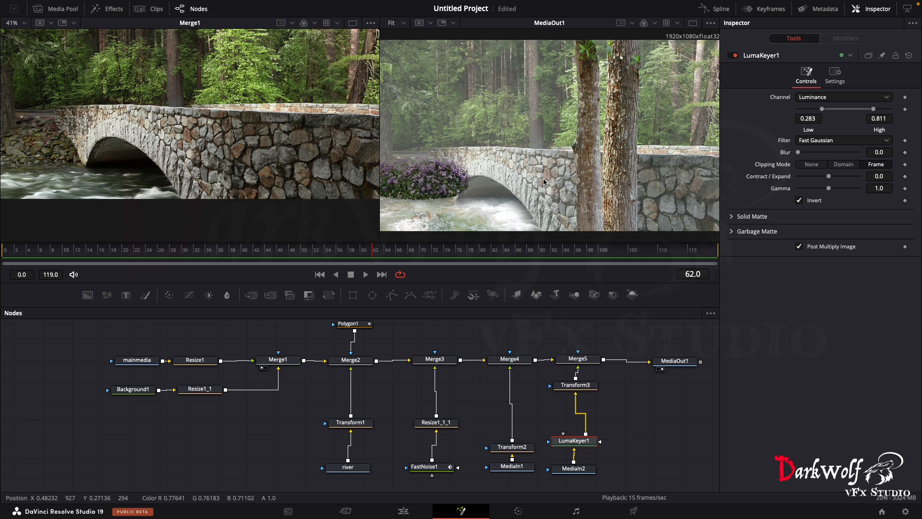
- Move the purple bush branch with Merge5, Transform3, LumaKeyer1 and MediaIn2 into the main row between Merge2 and Merge3
{"action": "left_click_drag", "start_coordinate": [569, 339], "coordinate": [580, 474]}
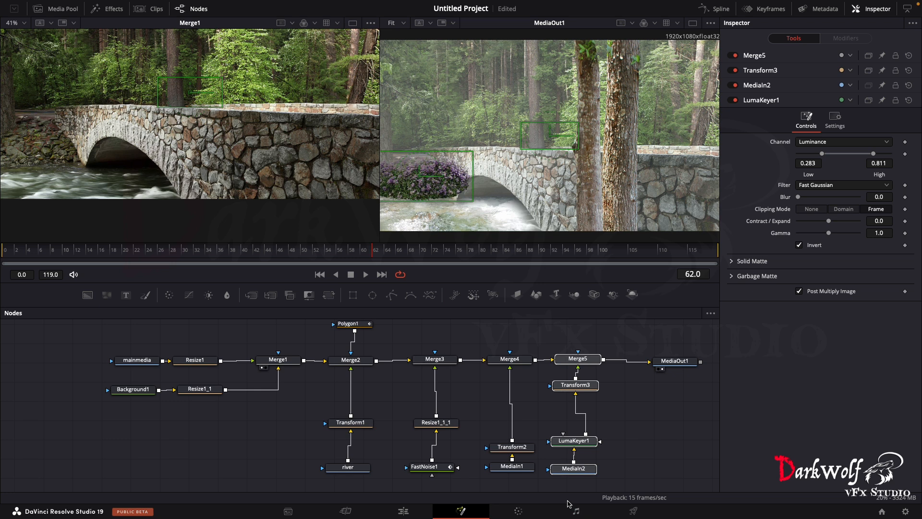
{"action": "key", "text": "super+x"}
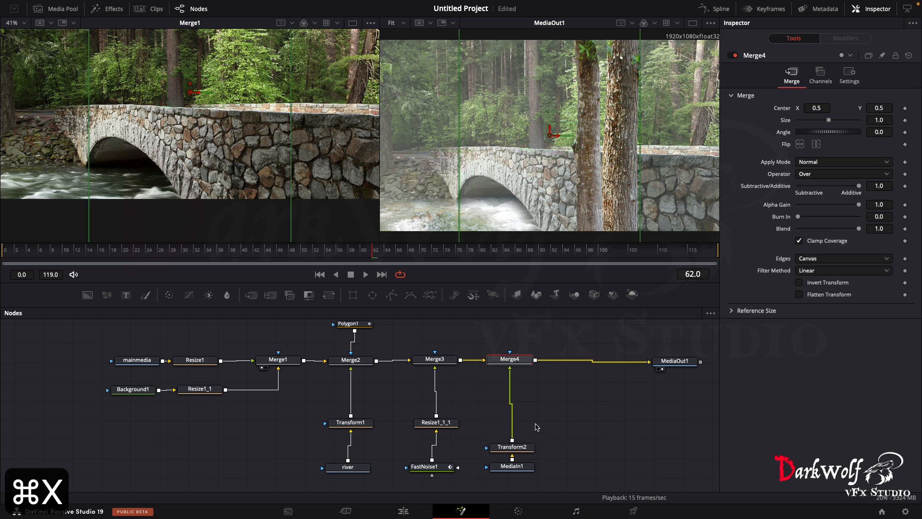
{"action": "key", "text": "super+z"}
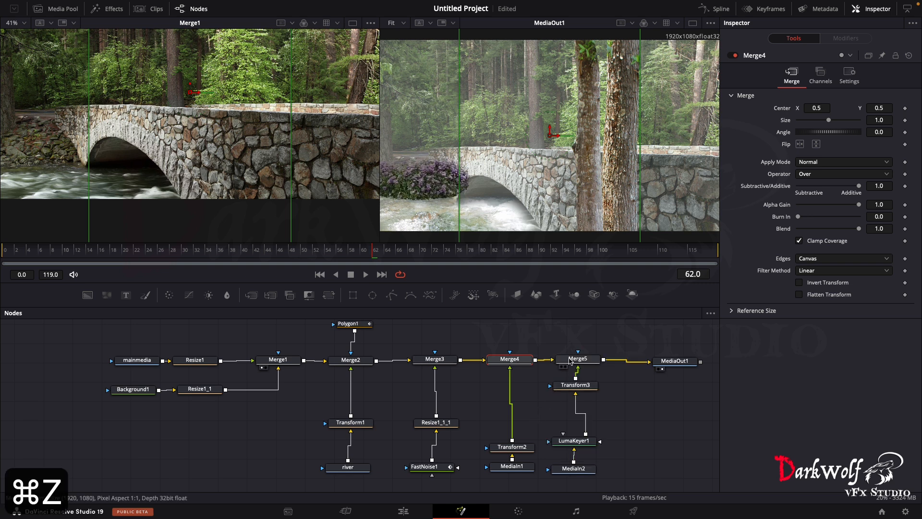
{"action": "left_click_drag", "start_coordinate": [570, 338], "coordinate": [601, 481]}
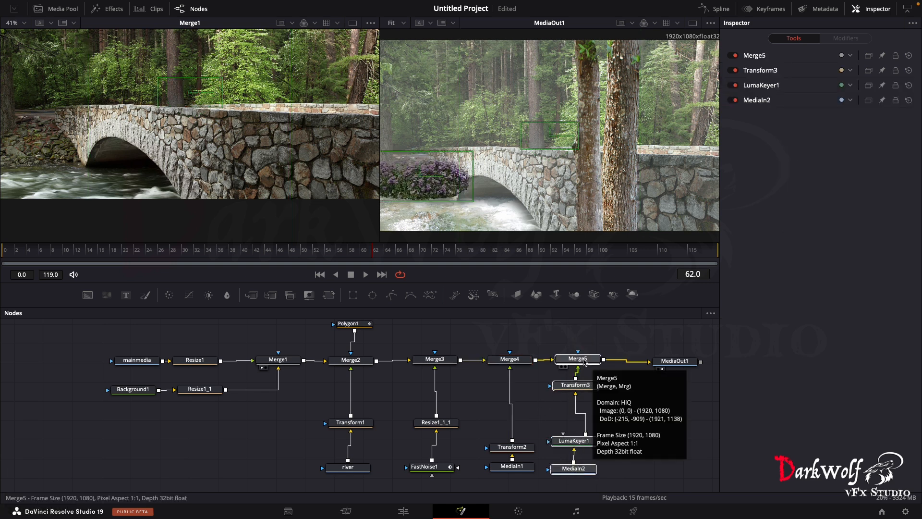
{"action": "left_click_drag", "start_coordinate": [584, 361], "coordinate": [398, 361]}
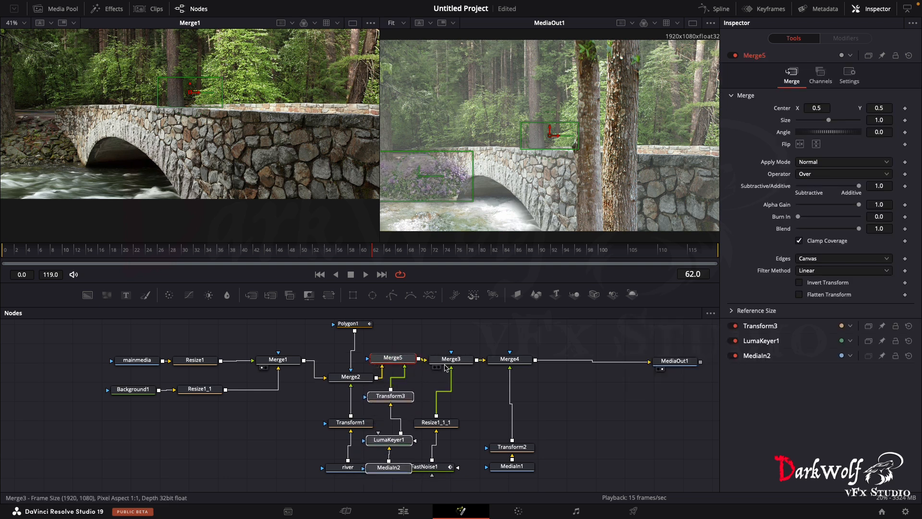
- Space out the fog, tree trunk and purple bush branches so that their nodes no longer overlap the neighbouring branches
{"action": "left_click_drag", "start_coordinate": [451, 323], "coordinate": [528, 495]}
{"action": "left_click_drag", "start_coordinate": [519, 363], "coordinate": [556, 365]}
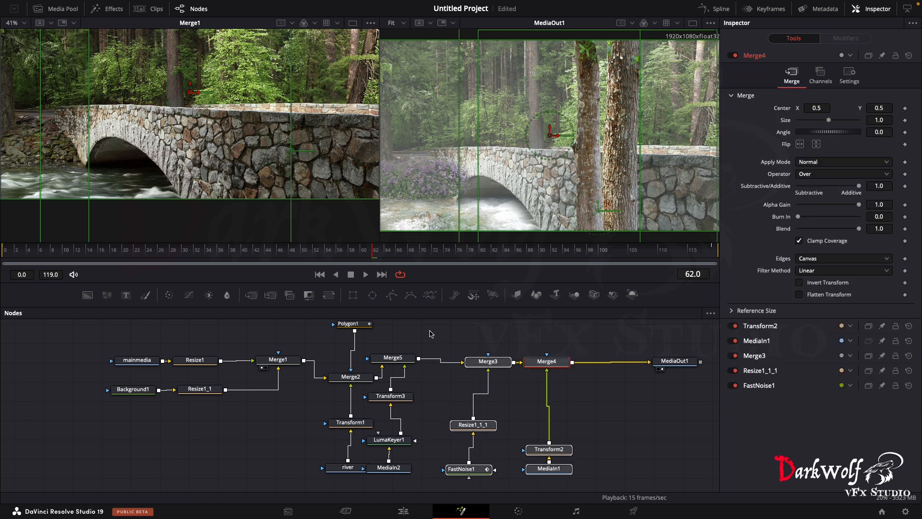
{"action": "left_click_drag", "start_coordinate": [409, 341], "coordinate": [405, 494]}
{"action": "left_click_drag", "start_coordinate": [403, 329], "coordinate": [421, 336]}
{"action": "left_click", "coordinate": [606, 402]}
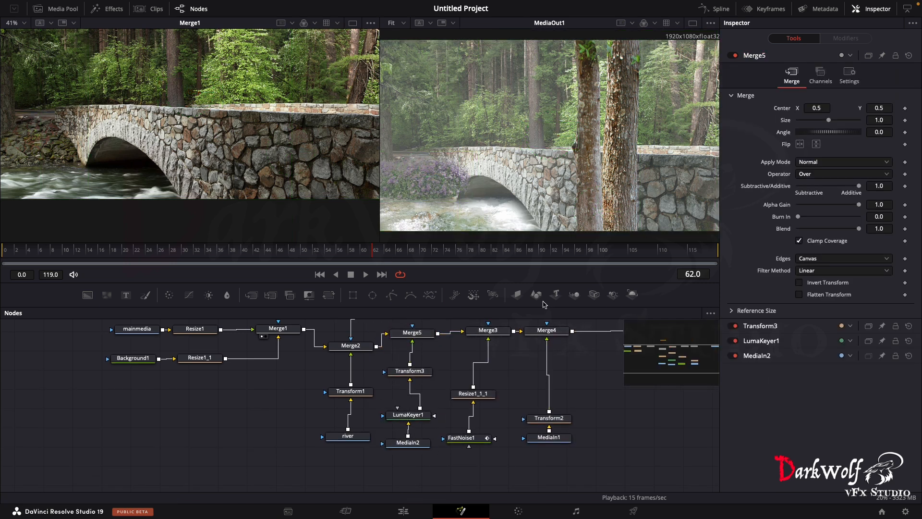
- Reduce the purple bush to Size 1.51 in Transform3 and lower it to Center Y about -1.185
{"action": "left_click", "coordinate": [422, 371]}
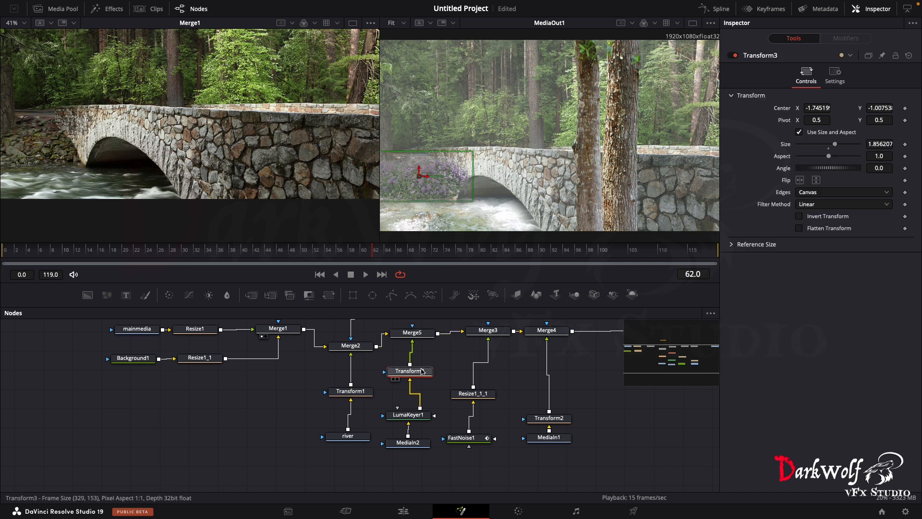
{"action": "left_click_drag", "start_coordinate": [835, 146], "coordinate": [832, 145]}
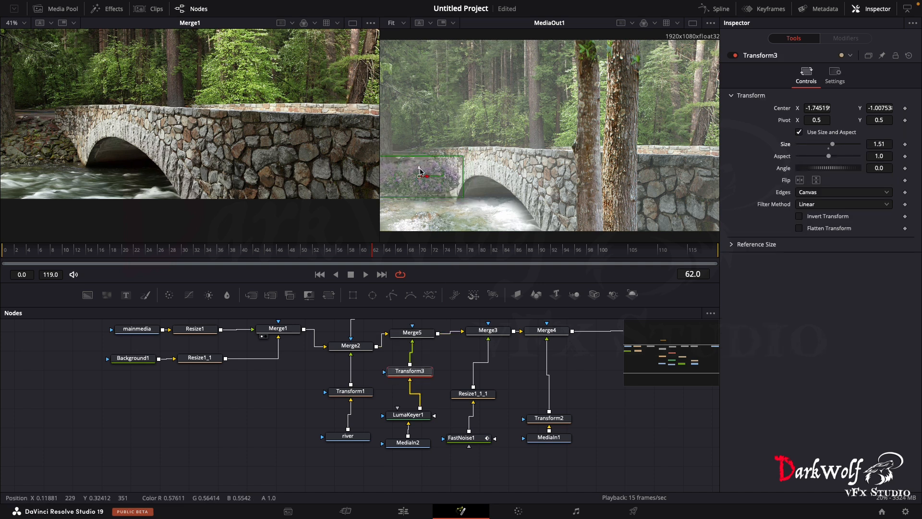
{"action": "left_click_drag", "start_coordinate": [418, 171], "coordinate": [418, 176]}
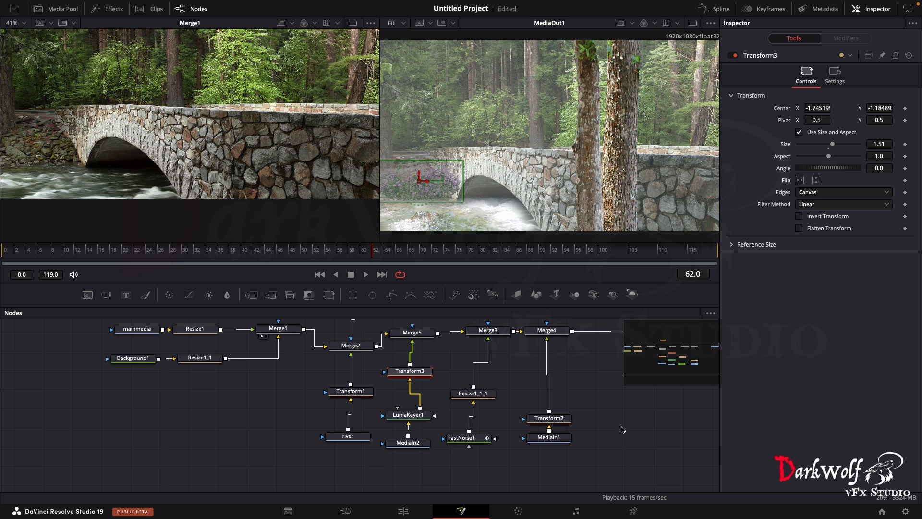
{"action": "left_click", "coordinate": [623, 429]}
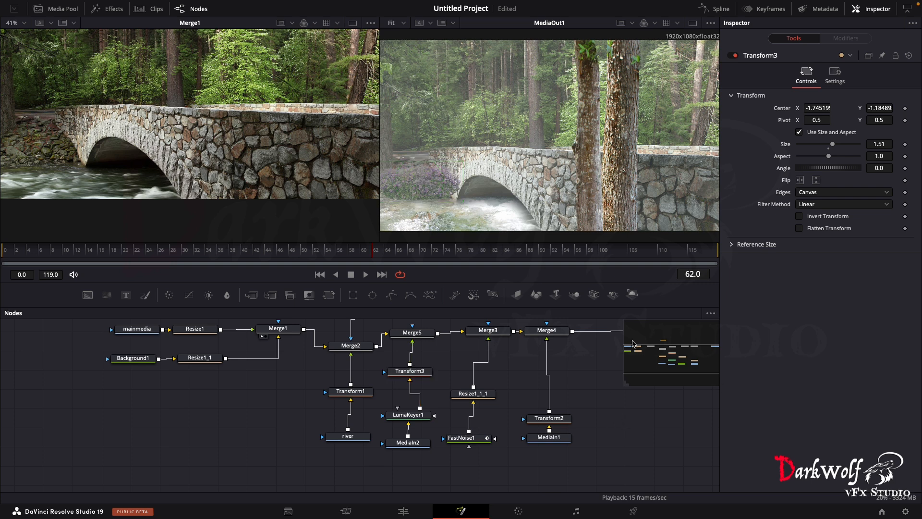
- Duplicate the fog branch of Merge3, Resize1_1_1 and FastNoise1, and insert the copy between Merge4 and MediaOut1 with room around it
{"action": "left_click_drag", "start_coordinate": [646, 358], "coordinate": [684, 355]}
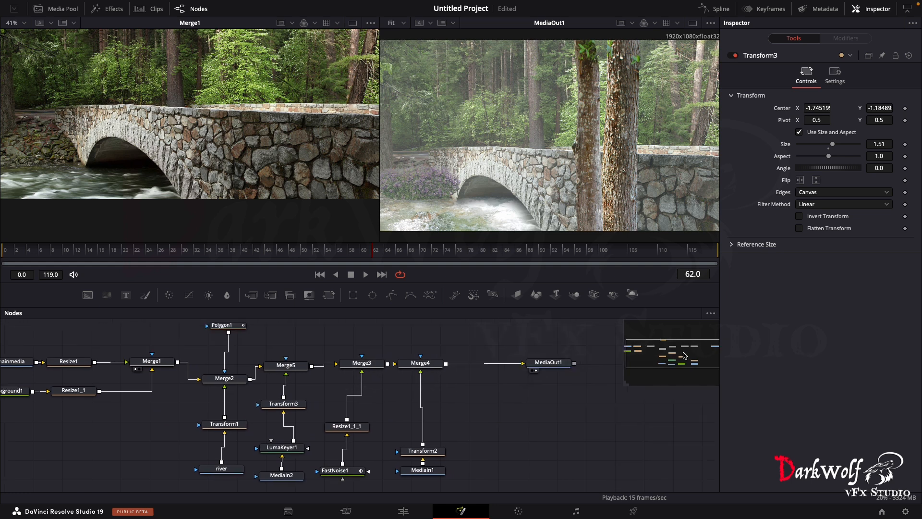
{"action": "left_click_drag", "start_coordinate": [369, 348], "coordinate": [319, 485]}
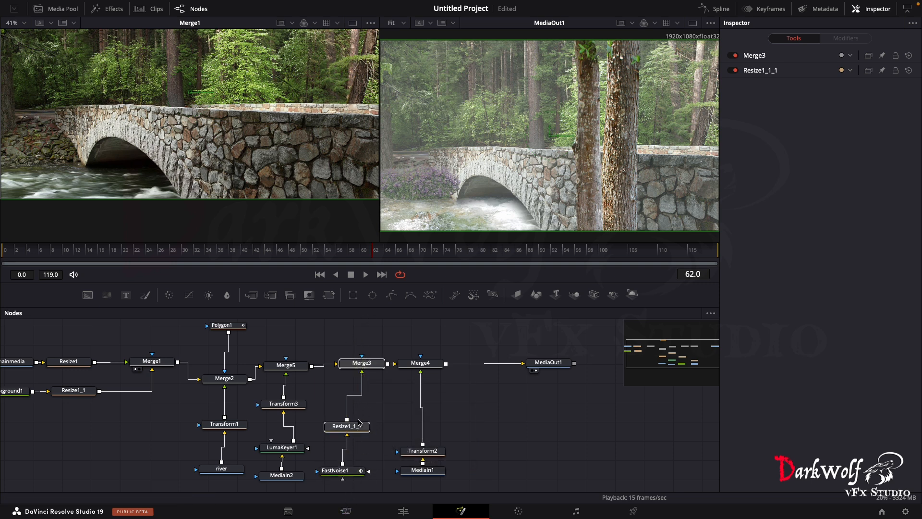
{"action": "left_click", "coordinate": [351, 470], "text": "ctrl"}
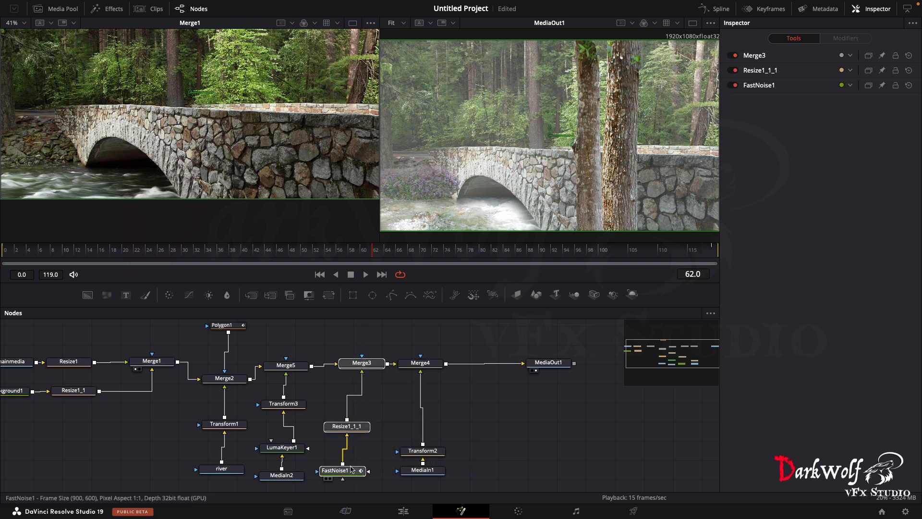
{"action": "key", "text": "super+c"}
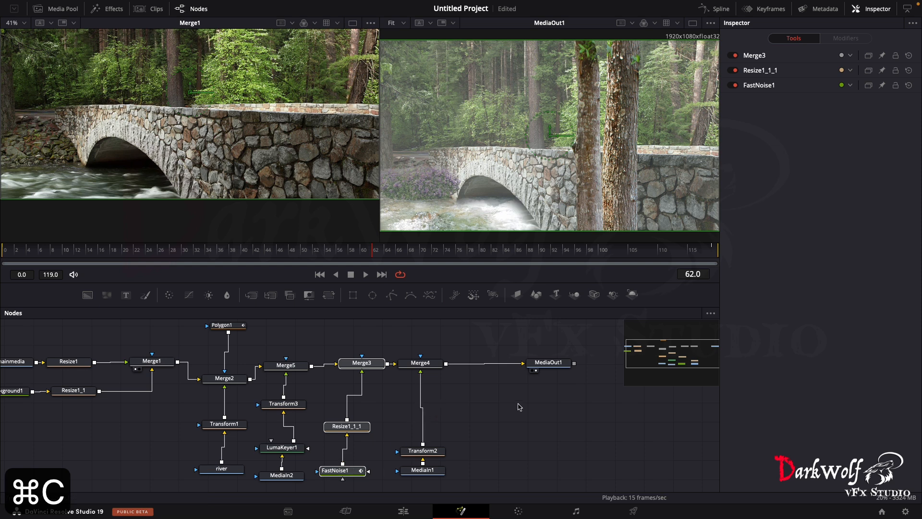
{"action": "key", "text": "super+v"}
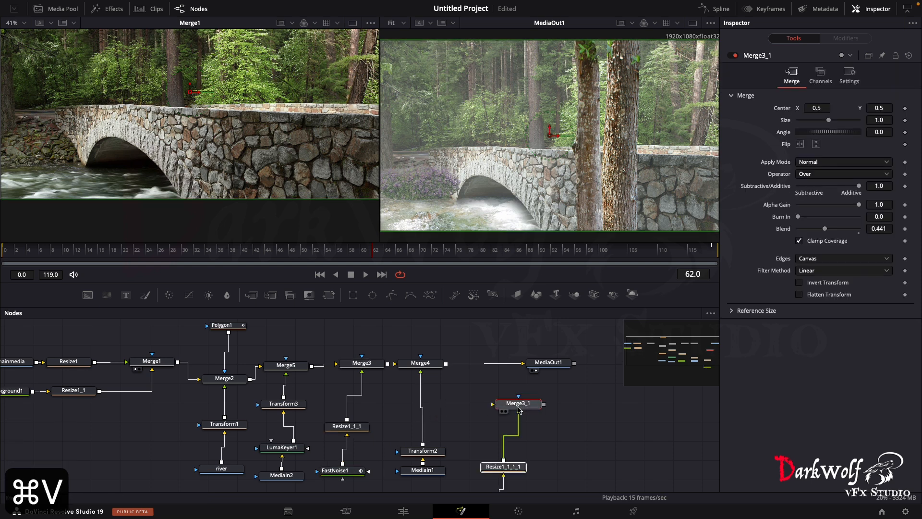
{"action": "left_click_drag", "start_coordinate": [519, 408], "coordinate": [485, 367]}
{"action": "left_click_drag", "start_coordinate": [545, 364], "coordinate": [587, 366]}
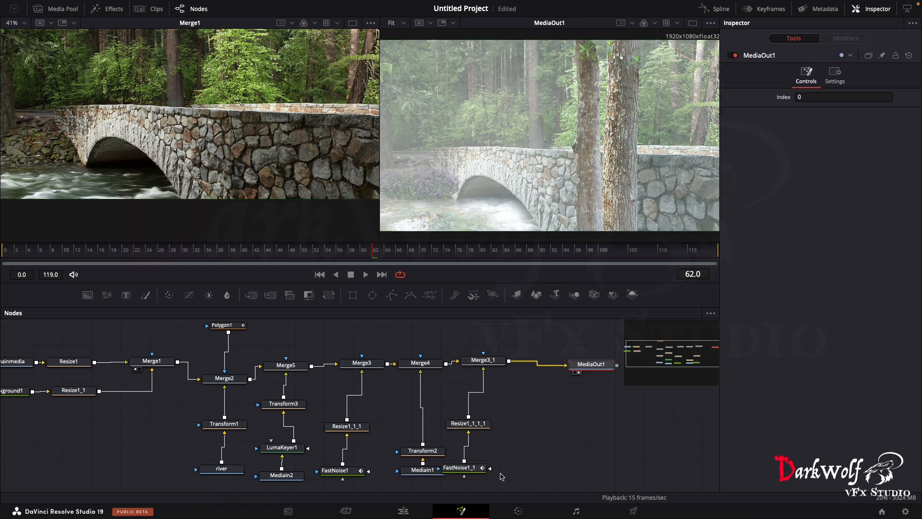
{"action": "left_click_drag", "start_coordinate": [501, 477], "coordinate": [525, 368]}
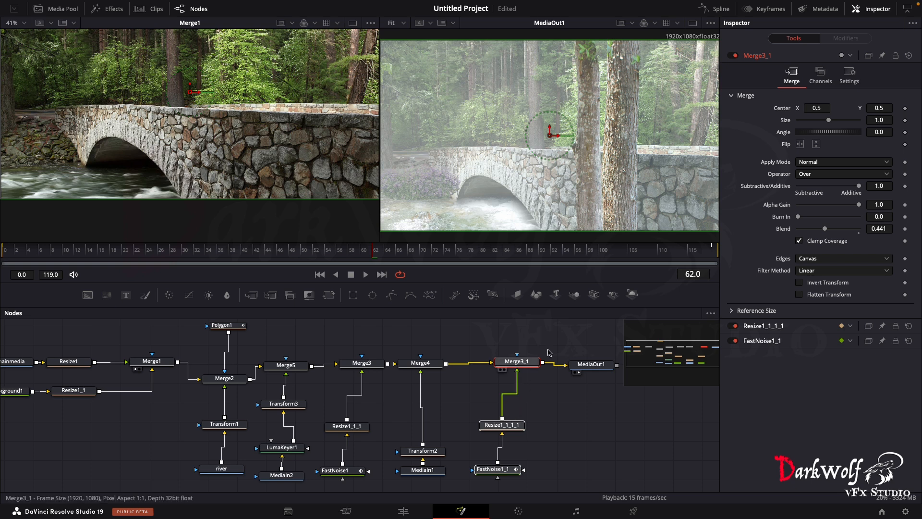
- Set the duplicated fog merge's Blend to about 0.228 and its FastNoise1_1 Color 1 to Green 0.165 and Blue 0.15
{"action": "left_click_drag", "start_coordinate": [827, 228], "coordinate": [822, 229]}
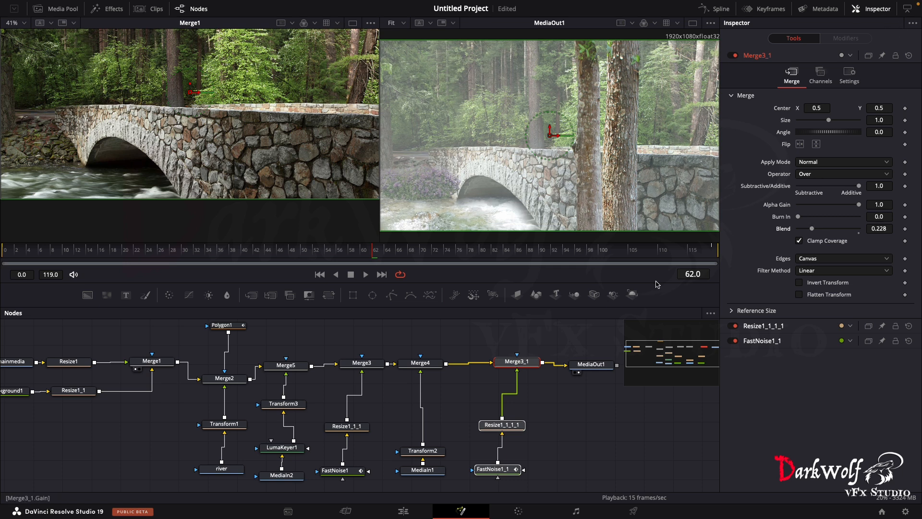
{"action": "left_click", "coordinate": [497, 473]}
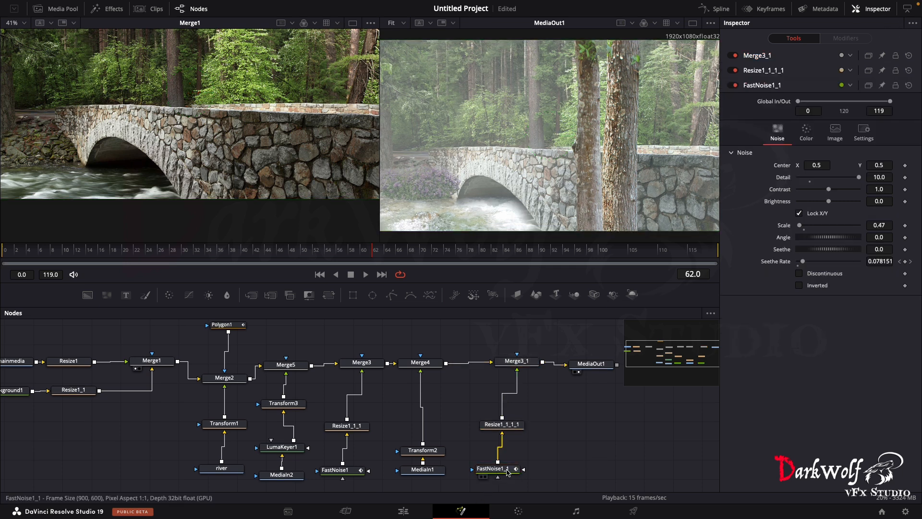
{"action": "left_click", "coordinate": [804, 99]}
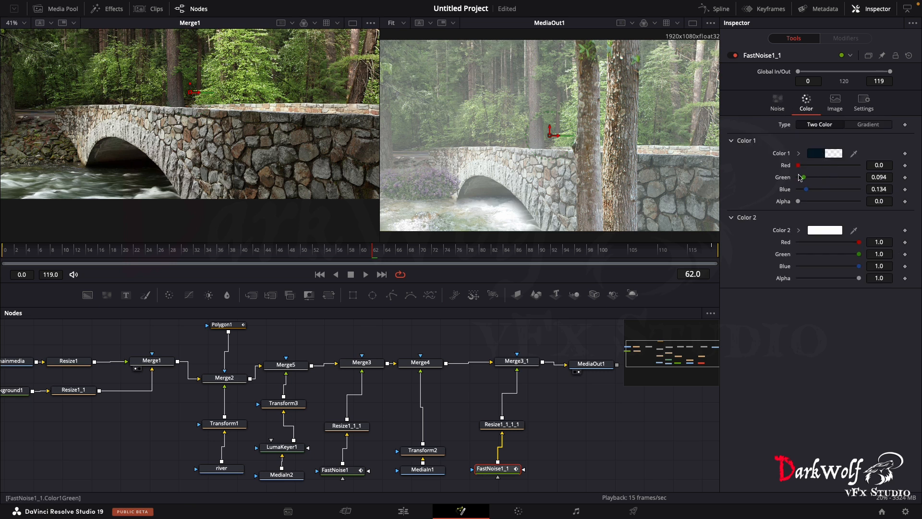
{"action": "left_click_drag", "start_coordinate": [807, 180], "coordinate": [812, 180]}
- Play the composite from the start to check the motion of the layered fog
{"action": "left_click_drag", "start_coordinate": [258, 250], "coordinate": [1, 261]}
{"action": "key", "text": "space"}
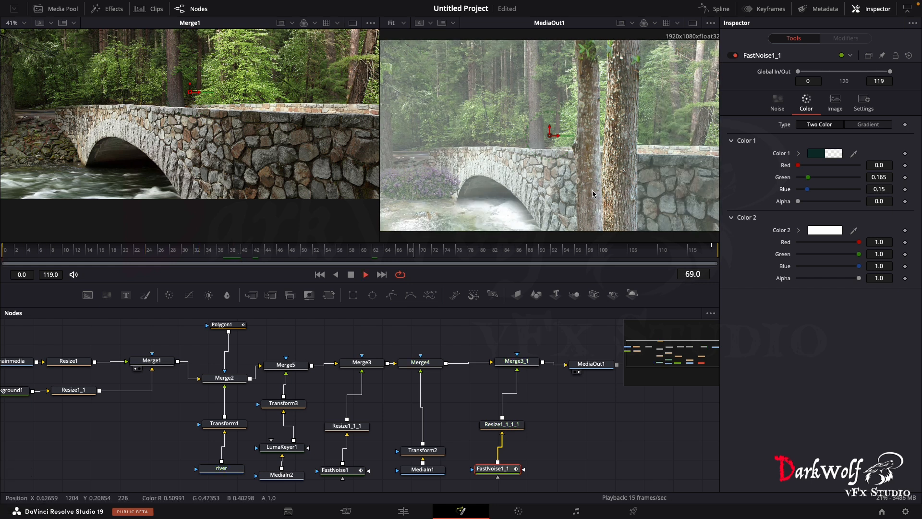
{"action": "key", "text": "space"}
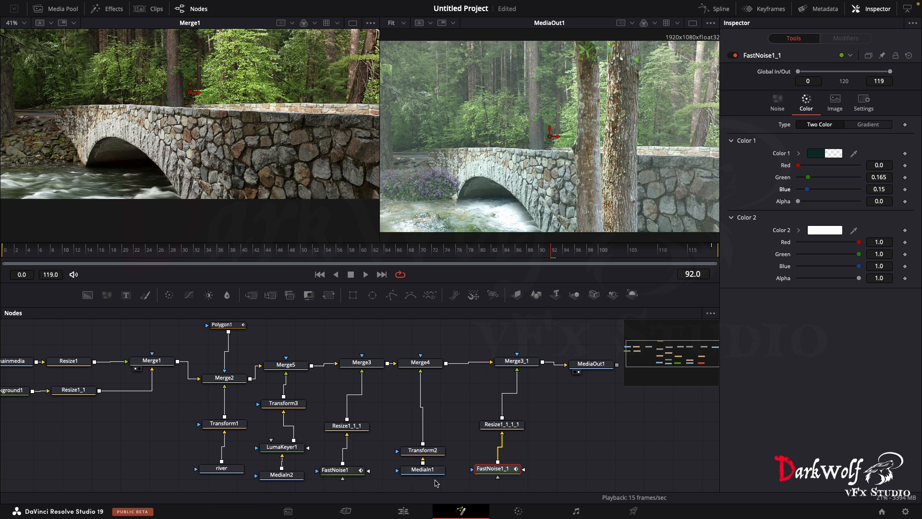
- View the trunks' MediaIn1, rename it as tree, and shift its Merge4 branch away from the first fog branch
{"action": "key", "text": "1"}
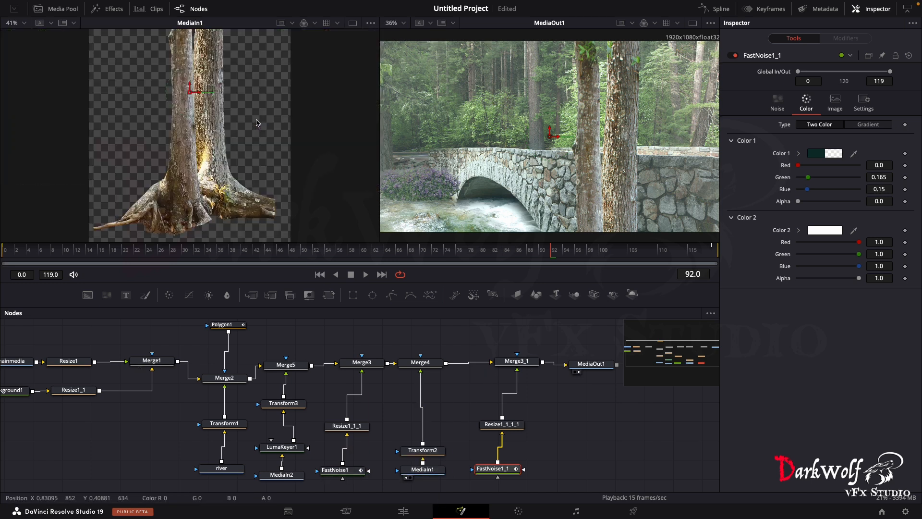
{"action": "left_click", "coordinate": [430, 469]}
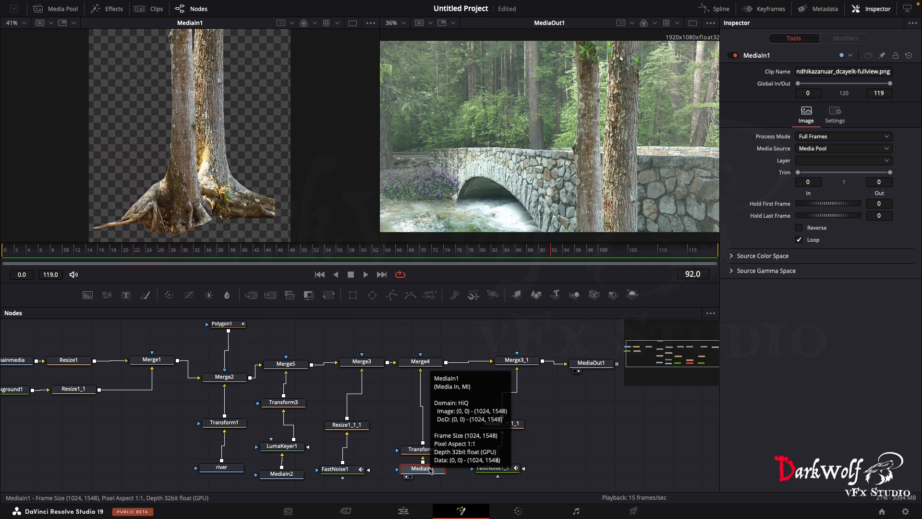
{"action": "key", "text": "F2"}
{"action": "type", "text": "tree"}
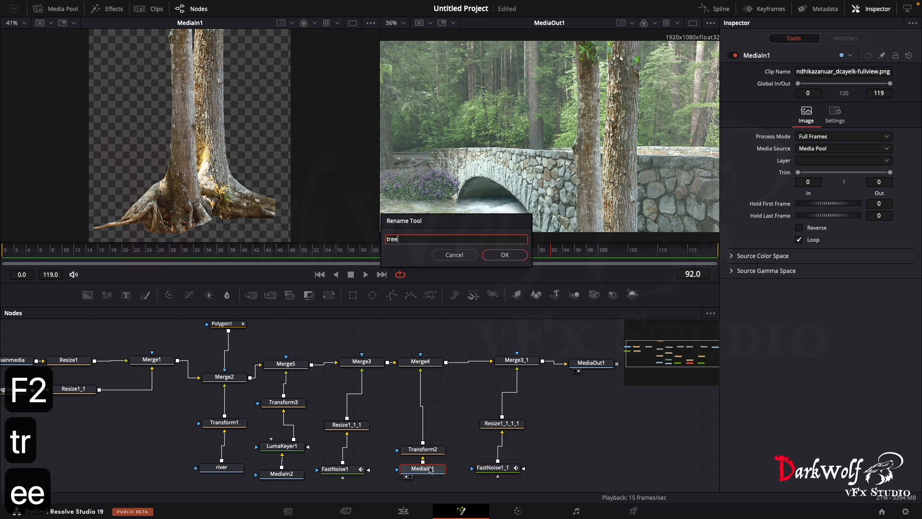
{"action": "key", "text": "Return"}
{"action": "left_click_drag", "start_coordinate": [448, 344], "coordinate": [399, 478]}
{"action": "left_click_drag", "start_coordinate": [440, 361], "coordinate": [467, 362]}
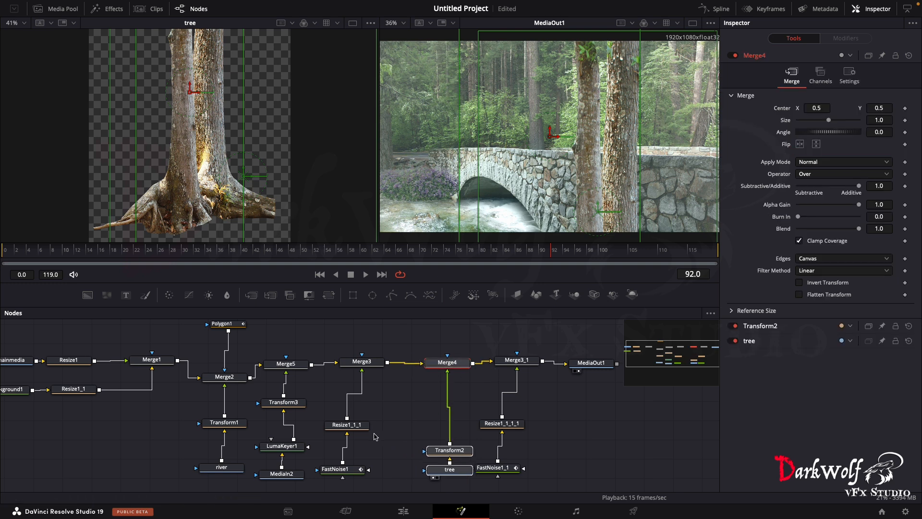
- Move the Merge3, Resize1_1_1 and FastNoise1 fog branch closer to Merge4 and play the composite
{"action": "left_click_drag", "start_coordinate": [361, 482], "coordinate": [360, 364]}
{"action": "left_click_drag", "start_coordinate": [388, 367], "coordinate": [393, 366]}
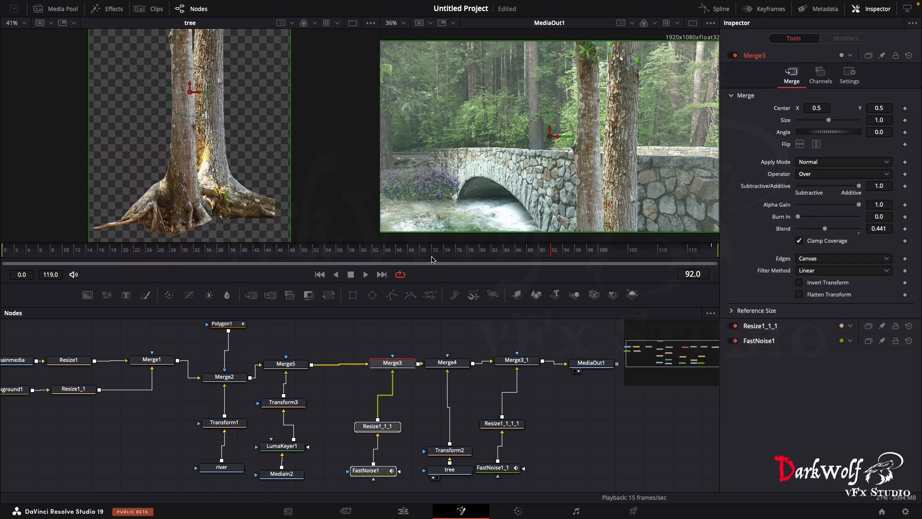
{"action": "key", "text": "space"}
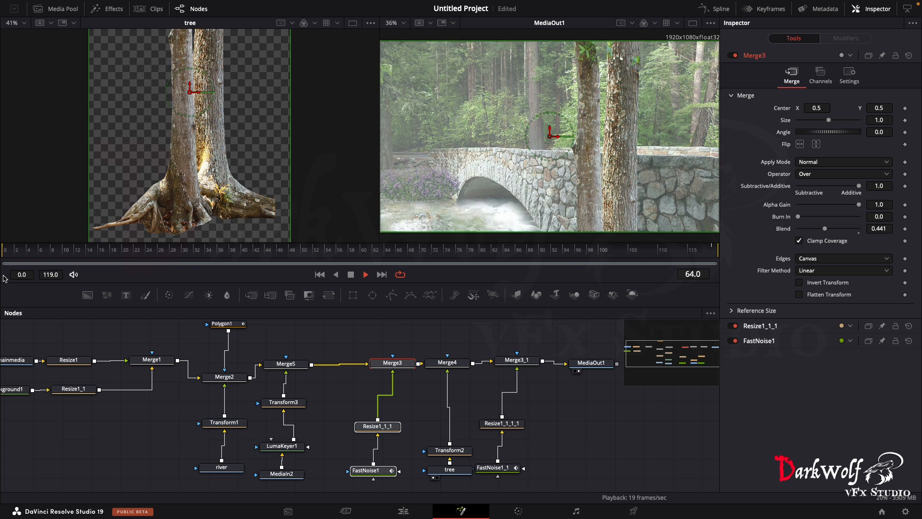
{"action": "key", "text": "space"}
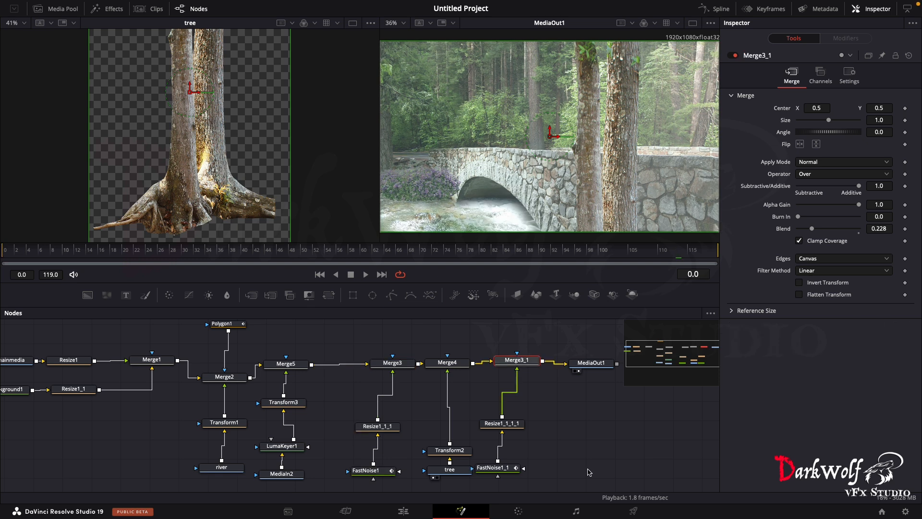
- Switch to the Edit page, play the bridge clip in the timeline, and return to its start
{"action": "left_click", "coordinate": [403, 511]}
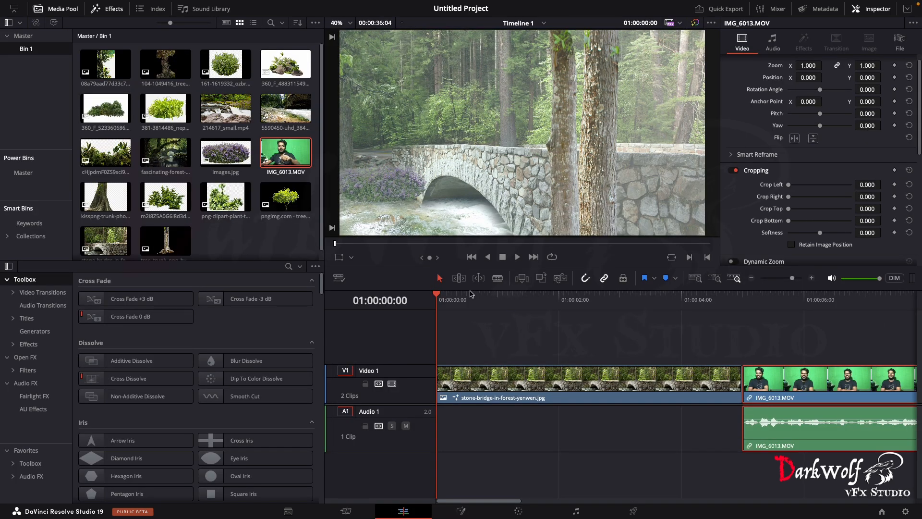
{"action": "key", "text": "space"}
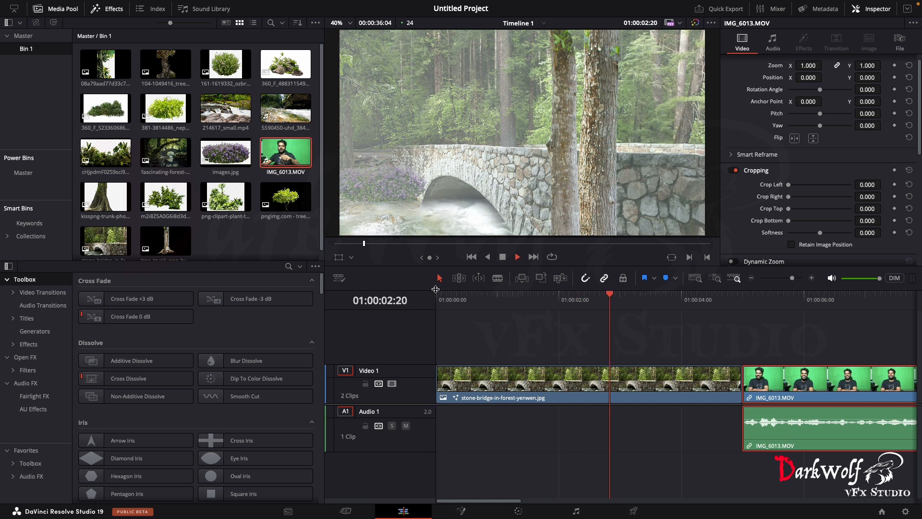
{"action": "key", "text": "space"}
{"action": "left_click_drag", "start_coordinate": [446, 293], "coordinate": [434, 289]}
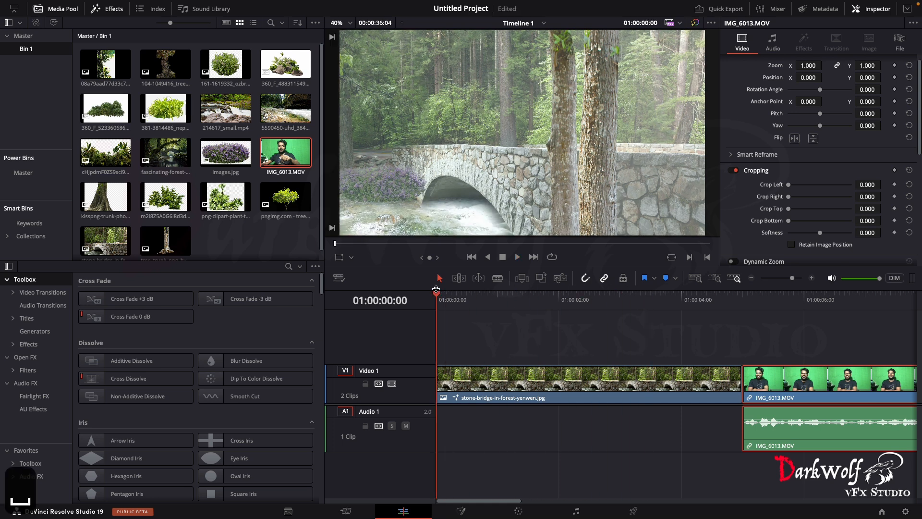
- Show the Dynamic Zoom frames for the stone-bridge-in-forest-yenwen.jpg clip and move the green start frame to the lower-left corner of the image
{"action": "left_click", "coordinate": [475, 390]}
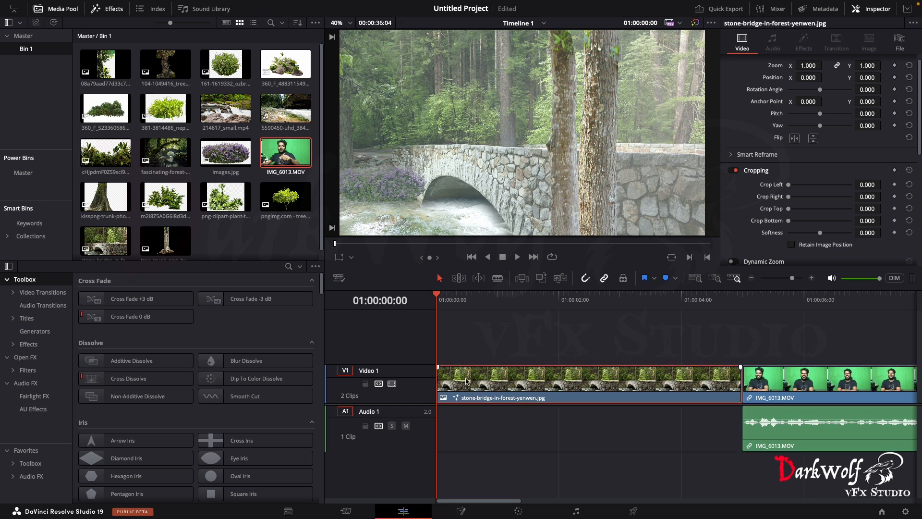
{"action": "left_click", "coordinate": [352, 258]}
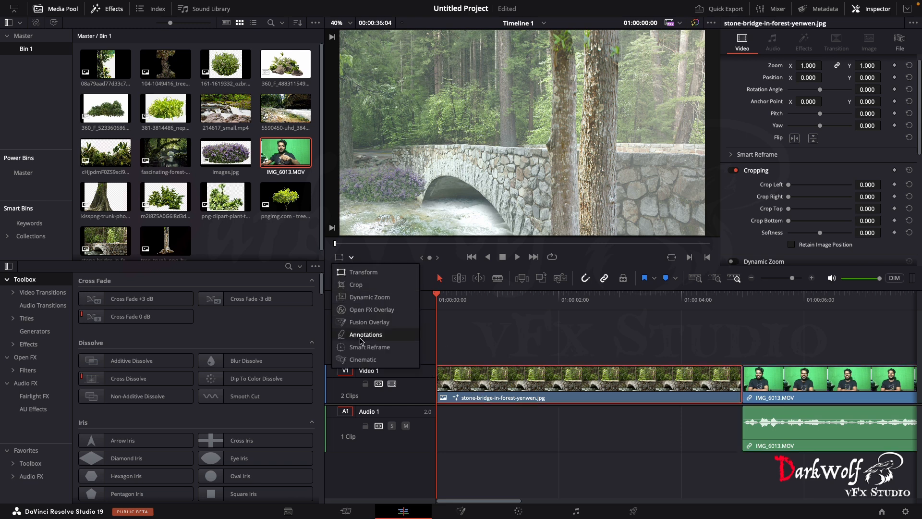
{"action": "left_click", "coordinate": [370, 298]}
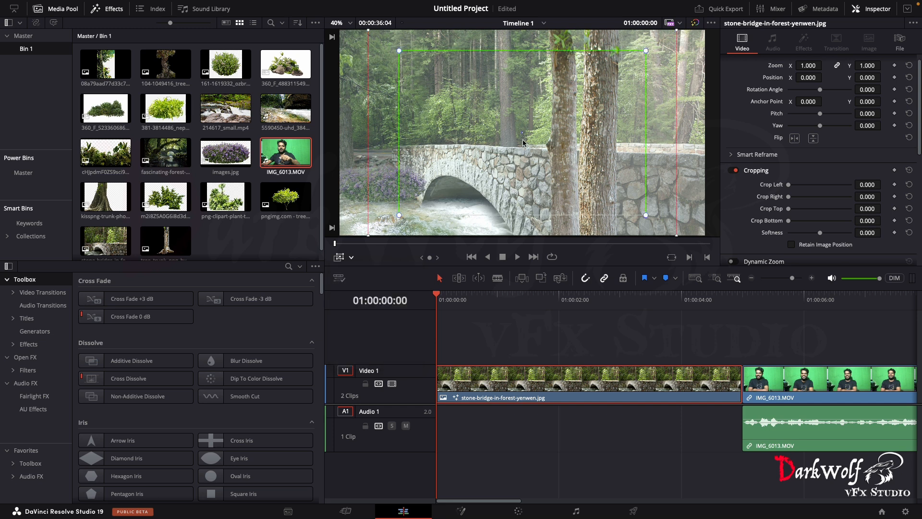
{"action": "left_click_drag", "start_coordinate": [512, 141], "coordinate": [492, 153]}
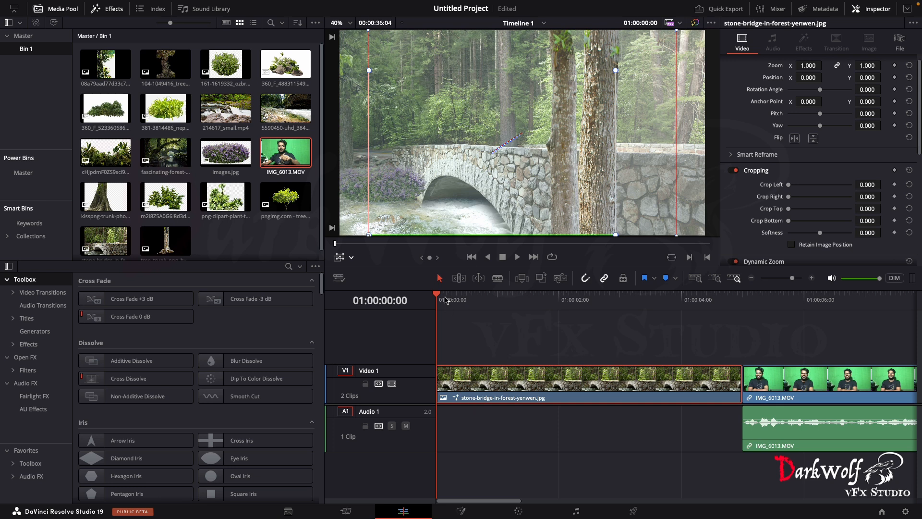
- Play the bridge clip twice to check the Dynamic Zoom camera move
{"action": "key", "text": "space"}
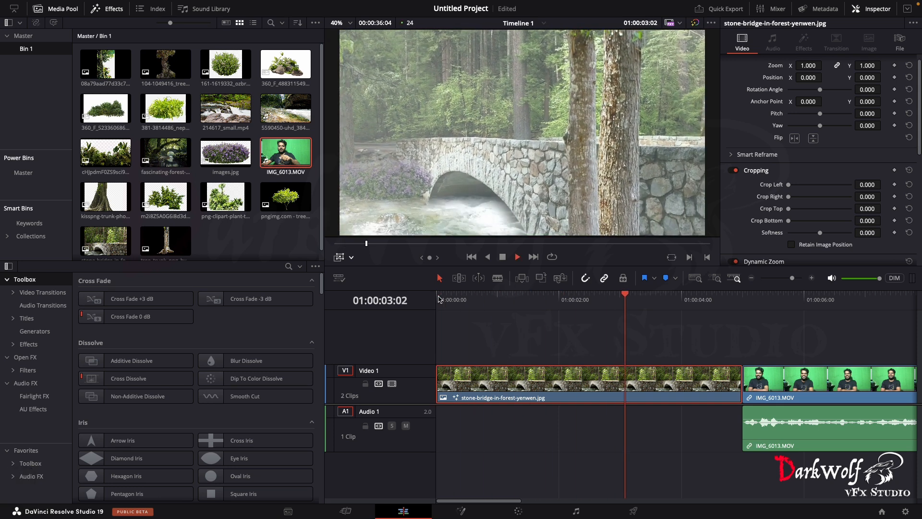
{"action": "key", "text": "space"}
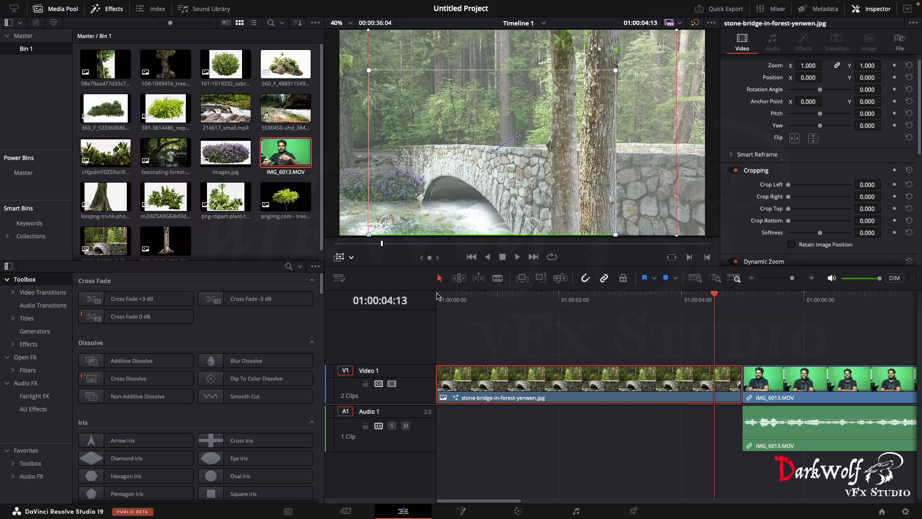
{"action": "left_click_drag", "start_coordinate": [533, 288], "coordinate": [432, 302]}
{"action": "key", "text": "space"}
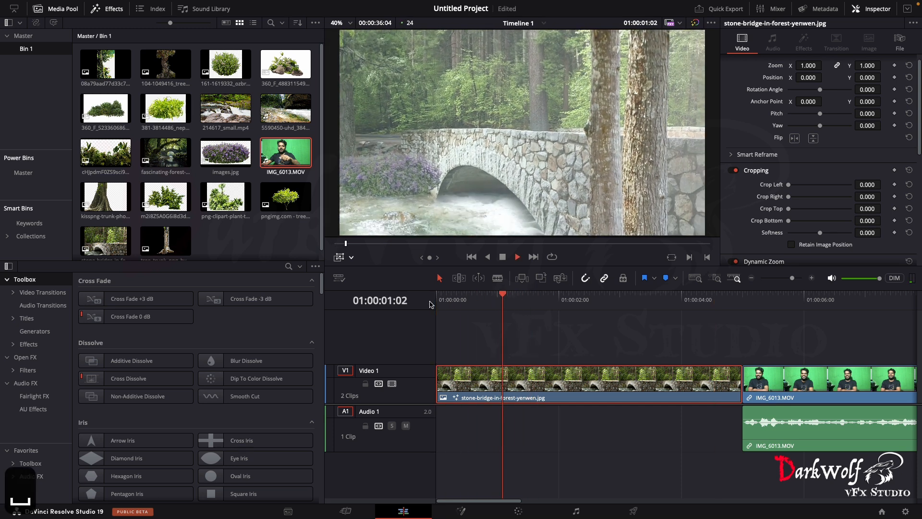
{"action": "key", "text": "space"}
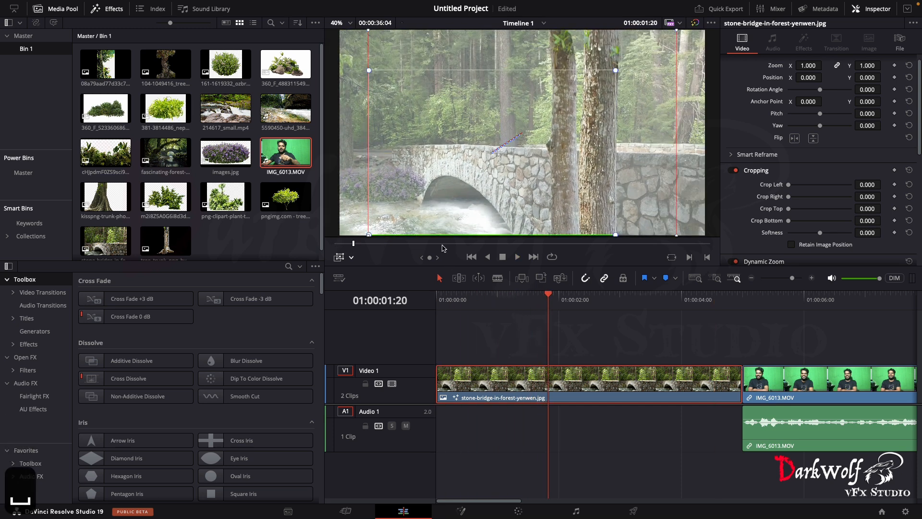
- Shift the green Dynamic Zoom start frame back up toward the image centre and play the clip to check the move
{"action": "left_click_drag", "start_coordinate": [436, 200], "coordinate": [457, 185]}
{"action": "key", "text": "space"}
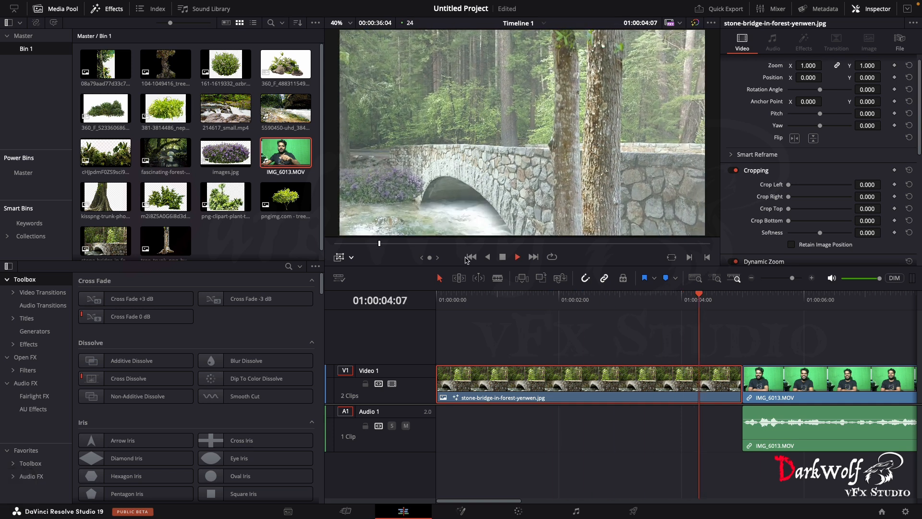
{"action": "key", "text": "space"}
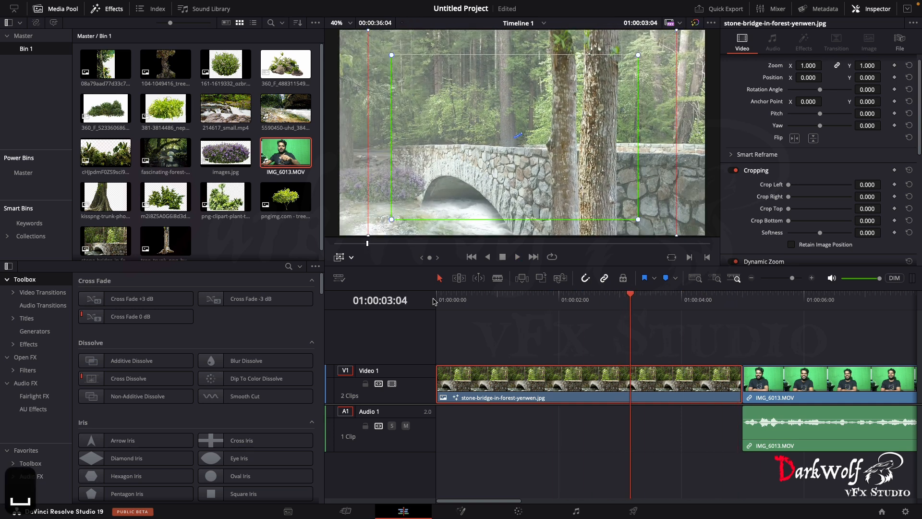
- Move the IMG_6013.MOV clip away from the bridge clip and add shallow-river-28466.mp3 on Audio 2 from the timeline start
{"action": "left_click_drag", "start_coordinate": [795, 384], "coordinate": [879, 388]}
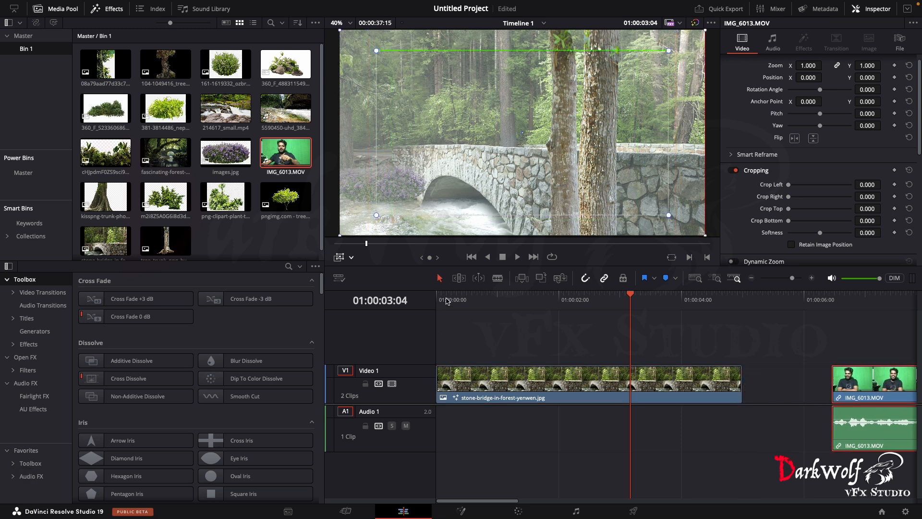
{"action": "left_click_drag", "start_coordinate": [446, 301], "coordinate": [434, 307]}
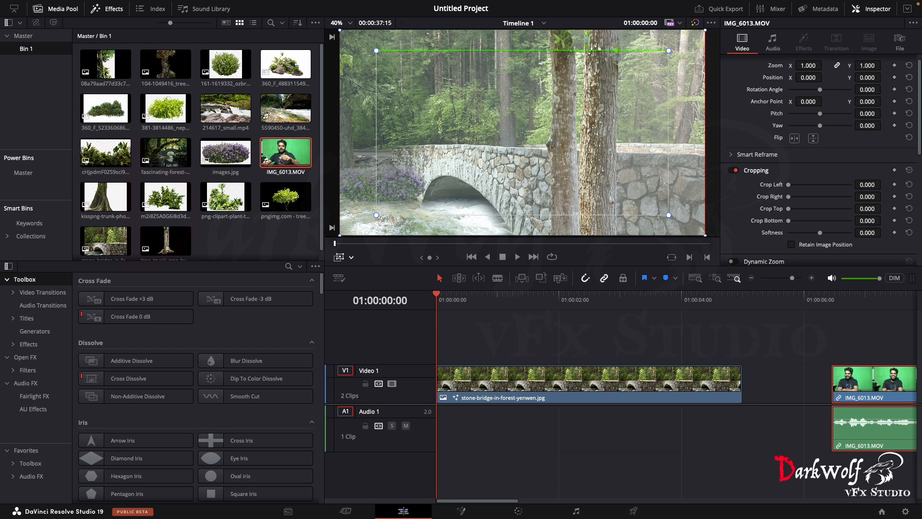
{"action": "left_click_drag", "start_coordinate": [920, 394], "coordinate": [439, 467]}
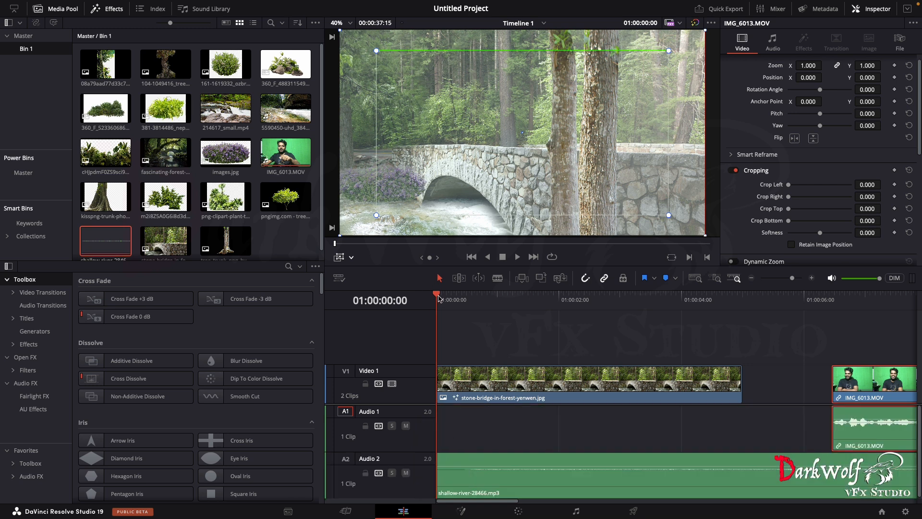
- Trim shallow-river-28466.mp3 to end with the bridge clip at 01:00:05:00 and raise its volume to 11.79
{"action": "key", "text": "space"}
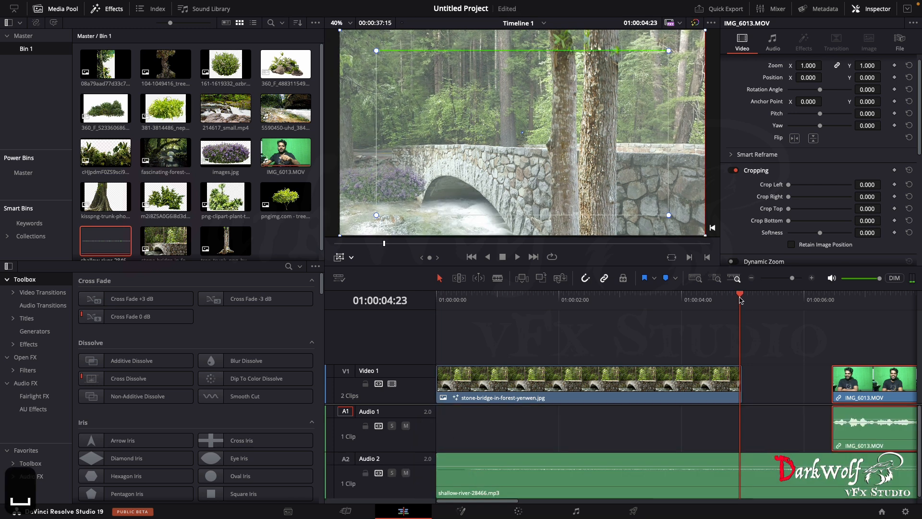
{"action": "left_click_drag", "start_coordinate": [741, 300], "coordinate": [743, 300]}
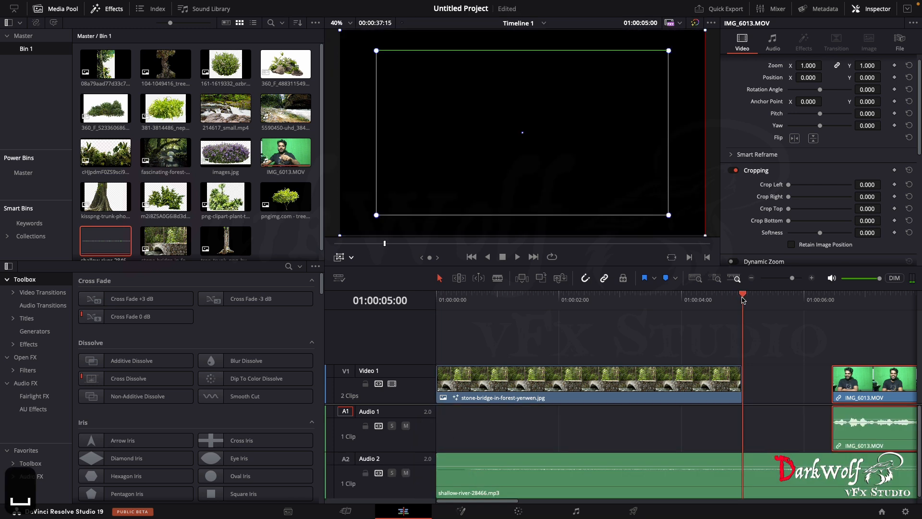
{"action": "left_click", "coordinate": [747, 460]}
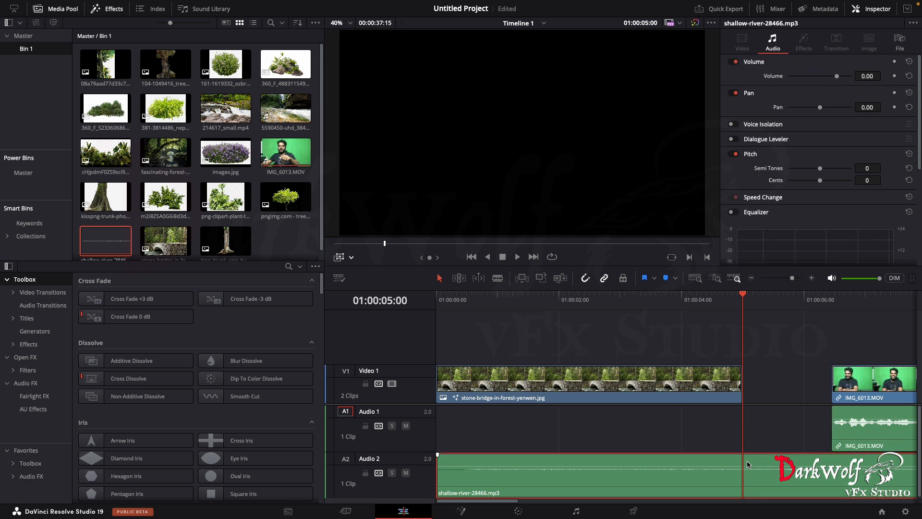
{"action": "key", "text": "e"}
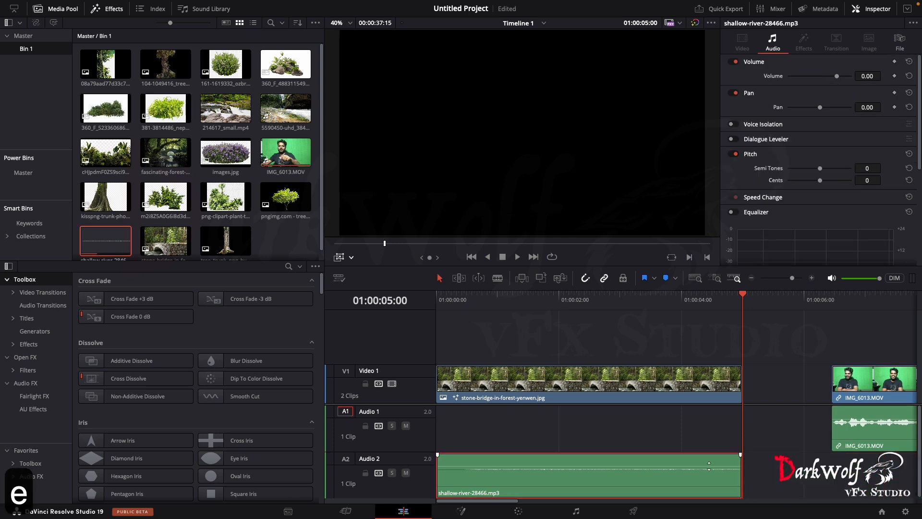
{"action": "left_click_drag", "start_coordinate": [708, 467], "coordinate": [707, 461]}
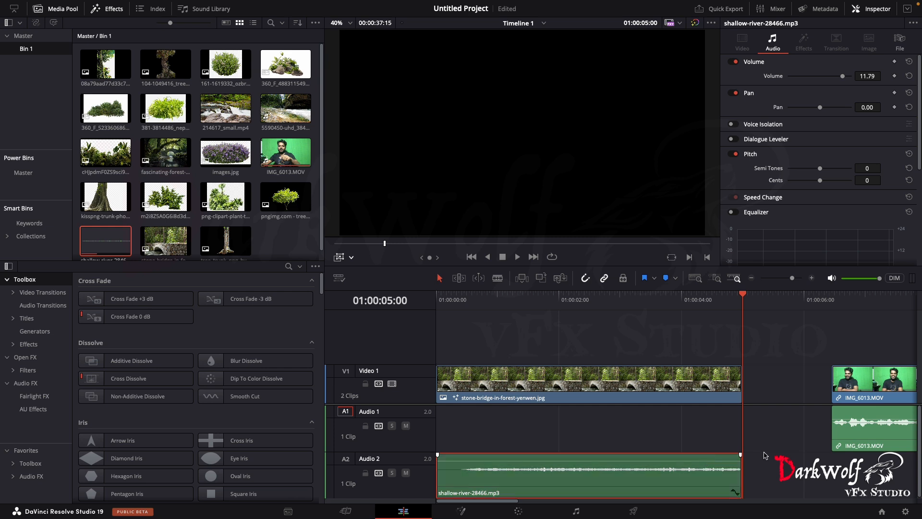
- Place birds-19624.mp3 at the start of Audio 1 instead of IMG_6013.MOV, with volume 12.86, trimmed to end at 01:00:05:00
{"action": "left_click_drag", "start_coordinate": [847, 393], "coordinate": [801, 460]}
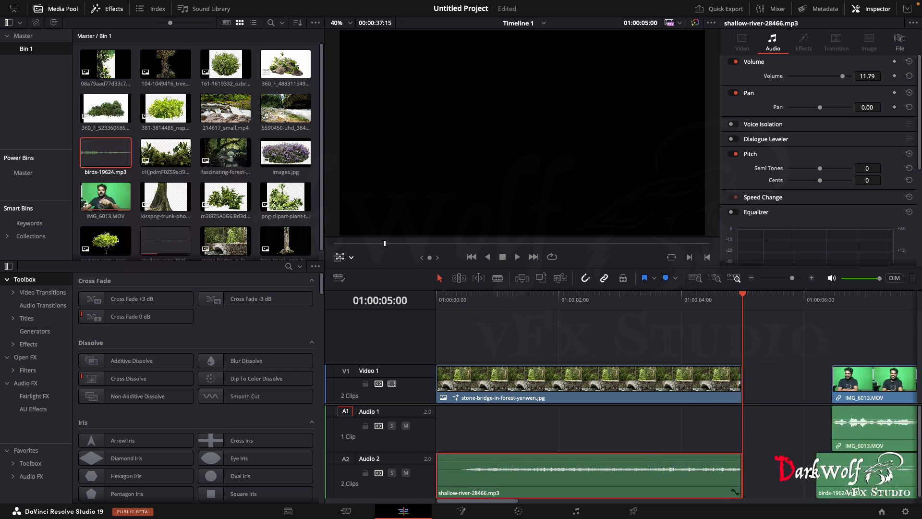
{"action": "left_click", "coordinate": [830, 486]}
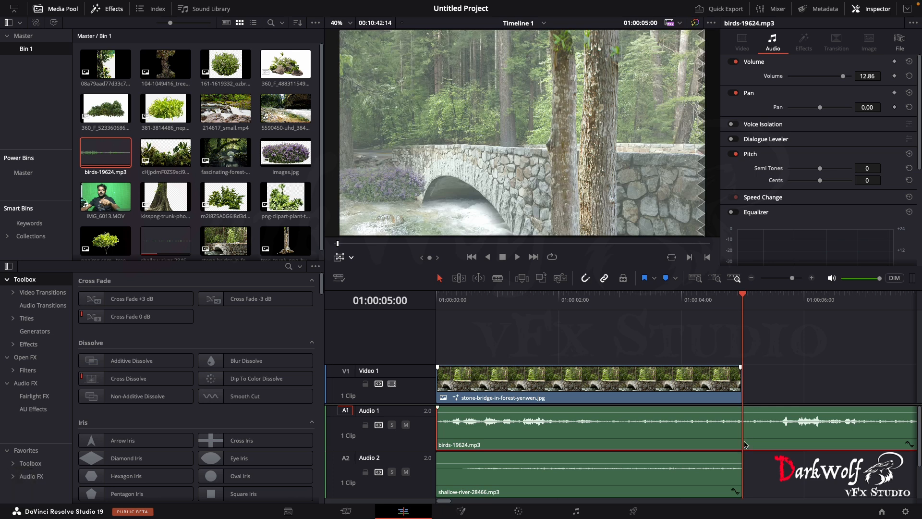
{"action": "key", "text": "e"}
- Delete the leftover birds clip on Audio 3 and place cricket-chirp-56209.mp3 there from the timeline start, trimmed to end at 01:00:05:00
{"action": "left_click_drag", "start_coordinate": [921, 348], "coordinate": [771, 435]}
{"action": "scroll", "coordinate": [772, 434], "scroll_direction": "down", "scroll_amount": 2}
{"action": "left_click", "coordinate": [870, 495]}
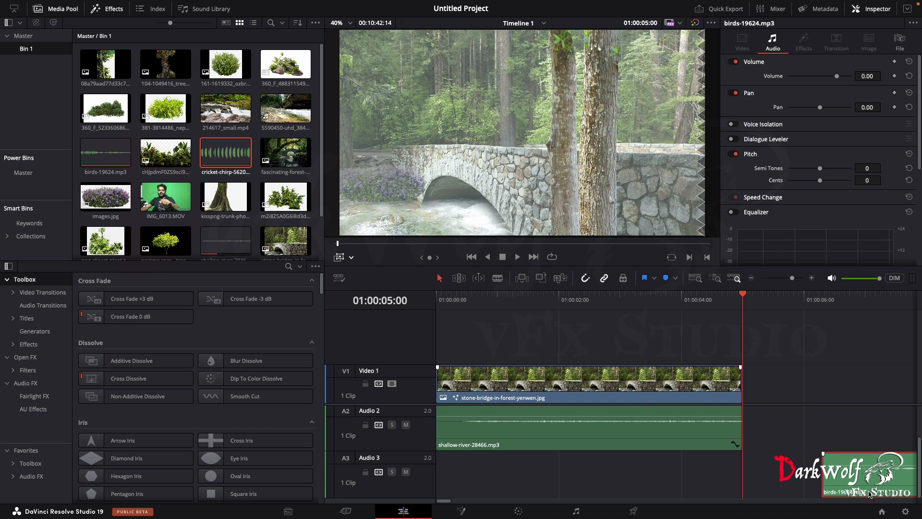
{"action": "key", "text": "BackSpace"}
{"action": "scroll", "coordinate": [845, 444], "scroll_direction": "up", "scroll_amount": 2}
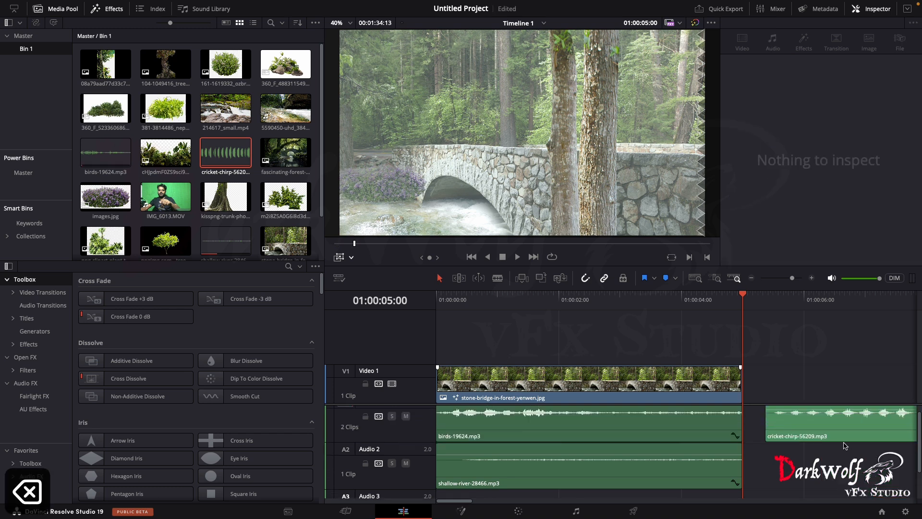
{"action": "left_click", "coordinate": [831, 429]}
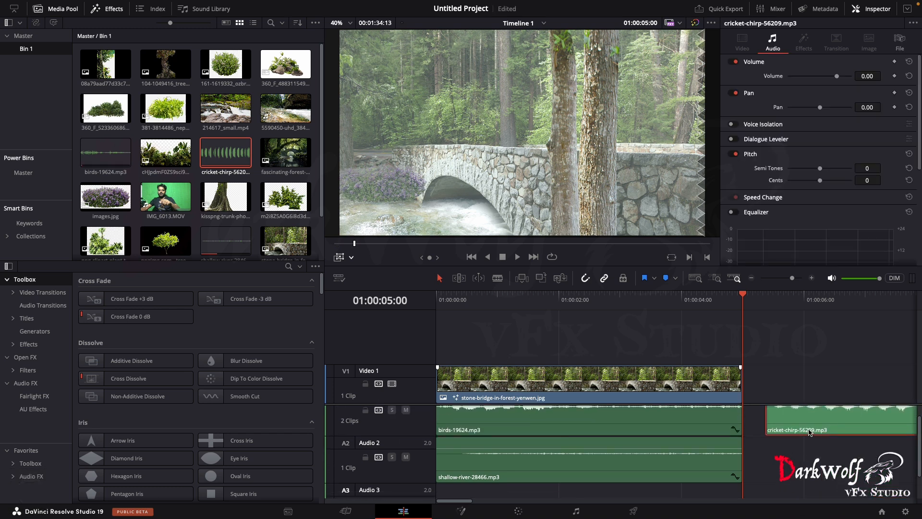
{"action": "left_click_drag", "start_coordinate": [811, 430], "coordinate": [454, 469]}
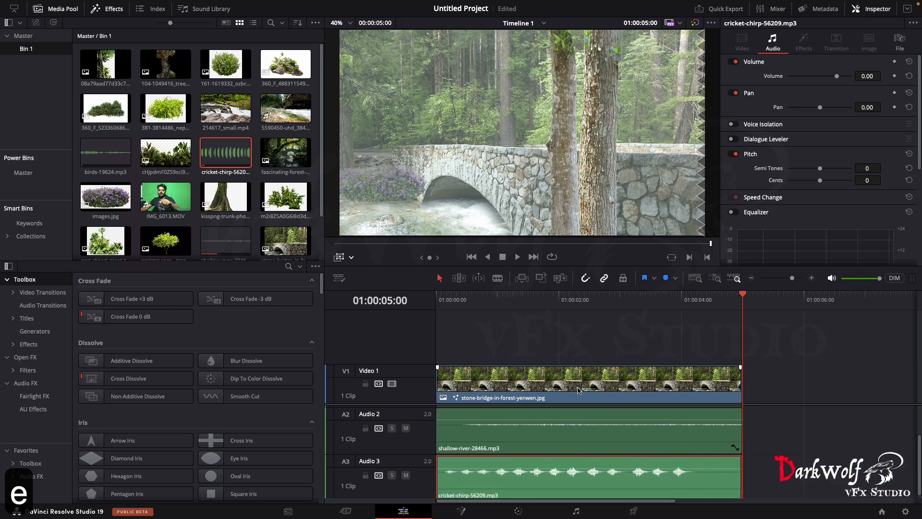
- Play the sound mix from the start and lower the cricket-chirp-56209.mp3 volume to -5.36
{"action": "left_click", "coordinate": [472, 299]}
{"action": "left_click", "coordinate": [442, 295]}
{"action": "key", "text": "space"}
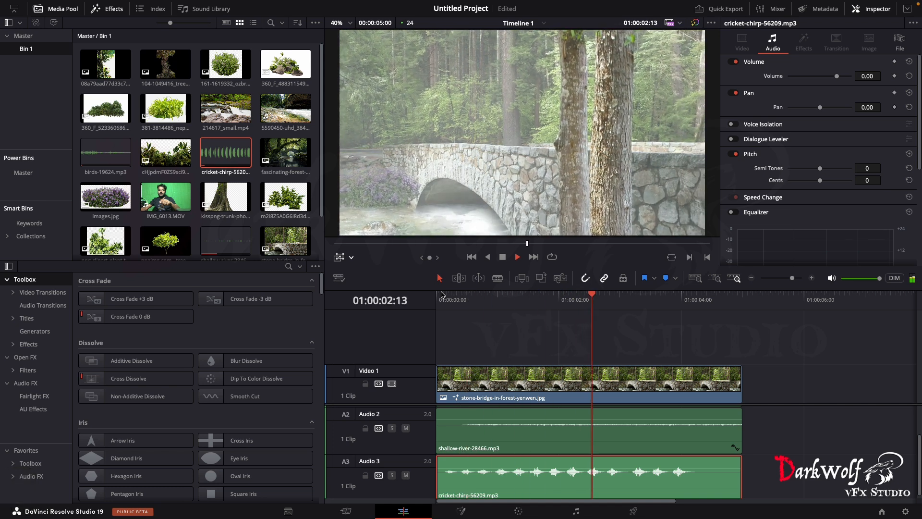
{"action": "key", "text": "space"}
{"action": "left_click_drag", "start_coordinate": [594, 470], "coordinate": [594, 476]}
- Play the timeline again from the start to check the picture with the layered bird, river and cricket sounds
{"action": "left_click", "coordinate": [502, 297]}
{"action": "key", "text": "Home"}
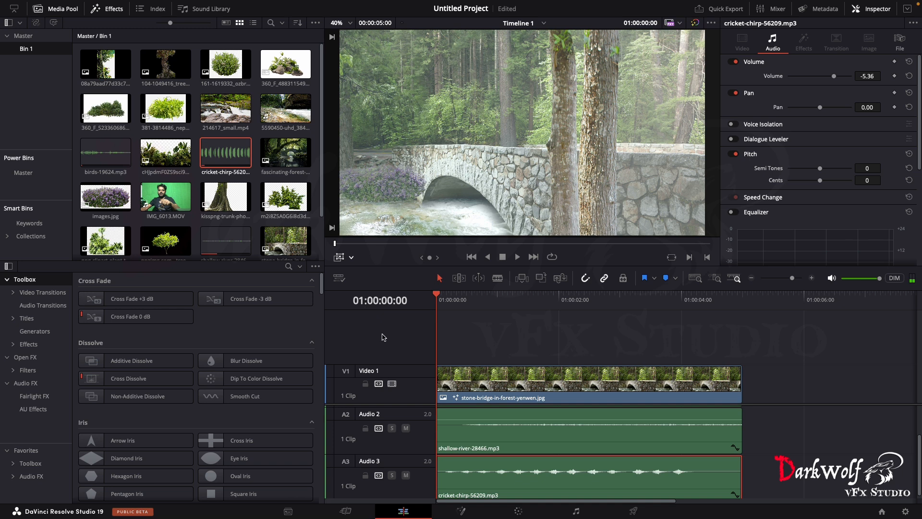
{"action": "scroll", "coordinate": [581, 459], "scroll_direction": "up", "scroll_amount": 2}
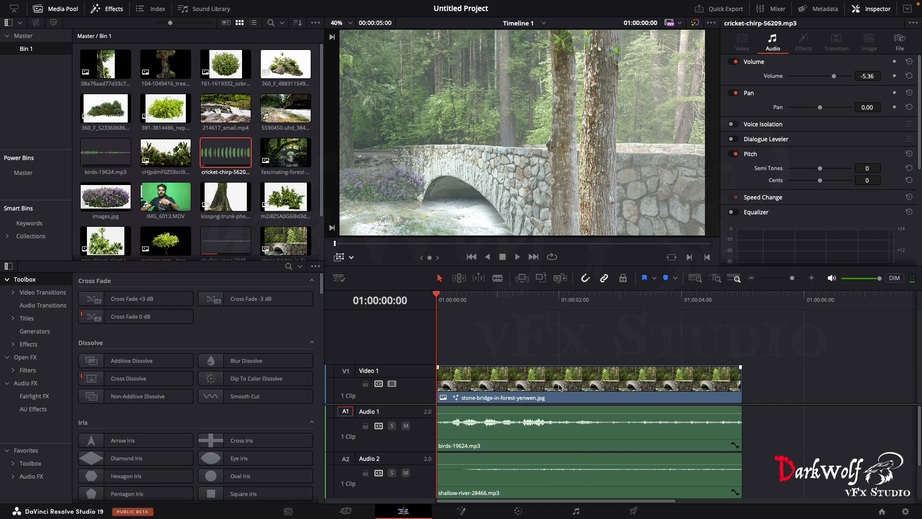
{"action": "key", "text": "space"}
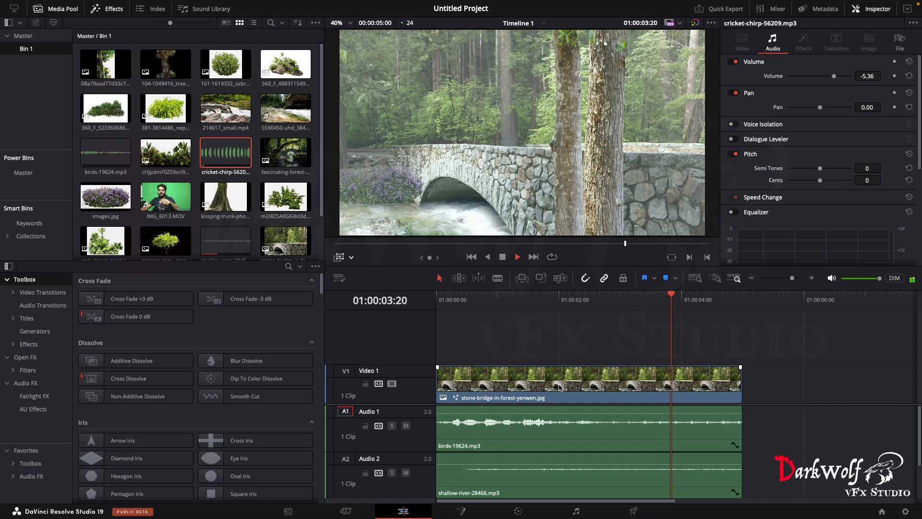
{"action": "key", "text": "space"}
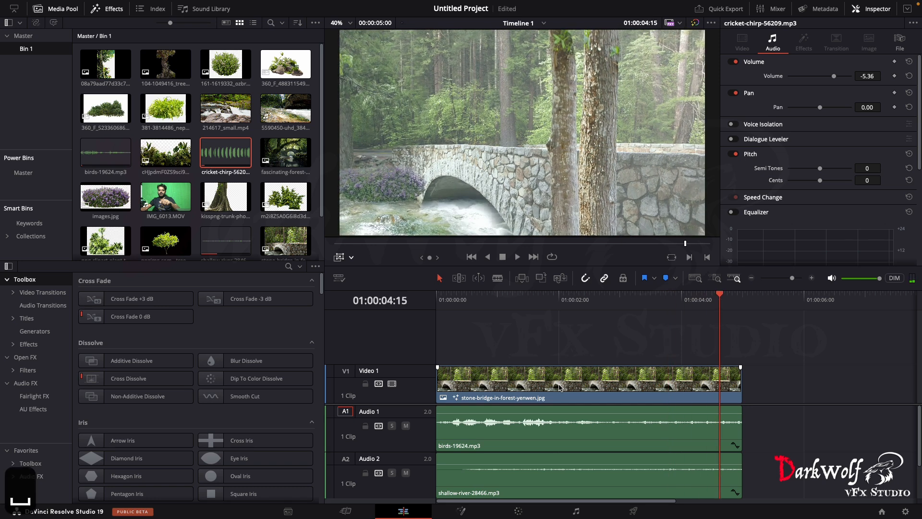
- Open the bridge clip on the Color page and set Offset to 19.77, 25.73, 29.89 and Shadows to -8.50
{"action": "left_click", "coordinate": [598, 381]}
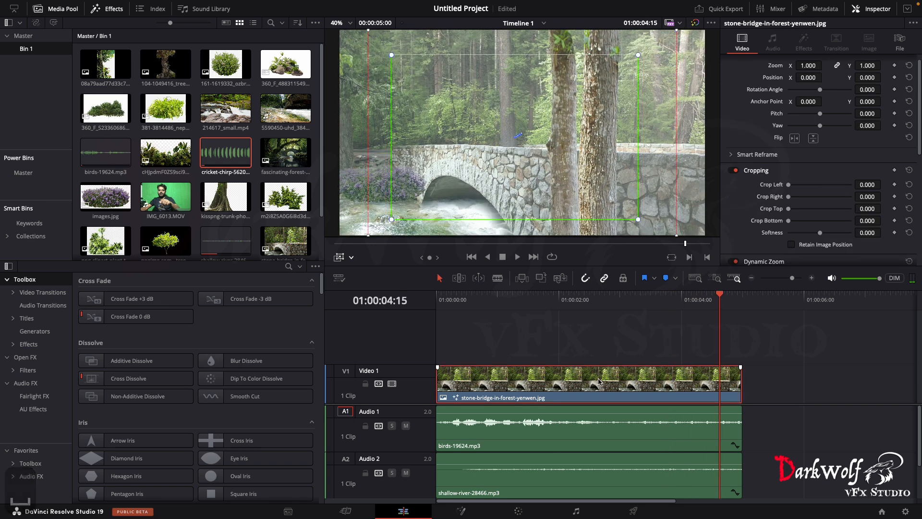
{"action": "left_click", "coordinate": [519, 512]}
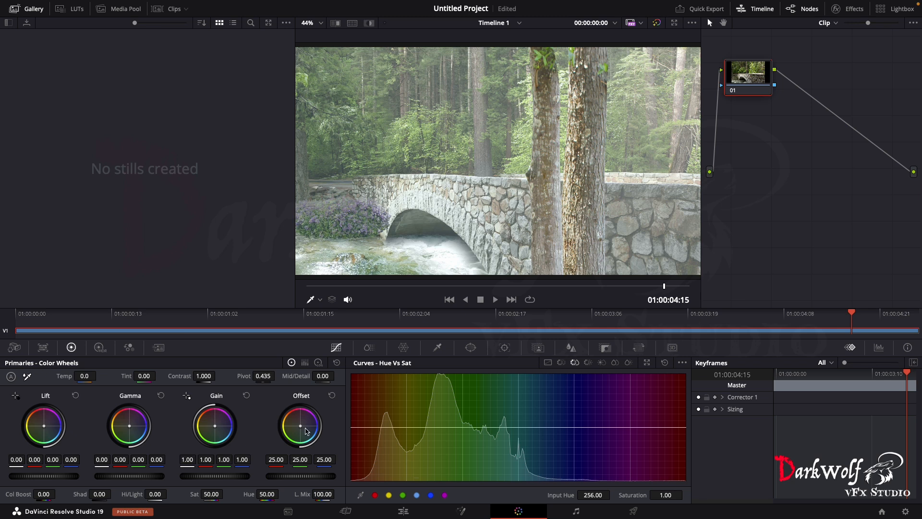
{"action": "left_click_drag", "start_coordinate": [301, 429], "coordinate": [302, 427]}
{"action": "mouse_move", "coordinate": [104, 498]}
{"action": "left_mouse_down"}
{"action": "mouse_move", "coordinate": [72, 498]}
{"action": "mouse_move", "coordinate": [97, 498]}
{"action": "left_mouse_up"}
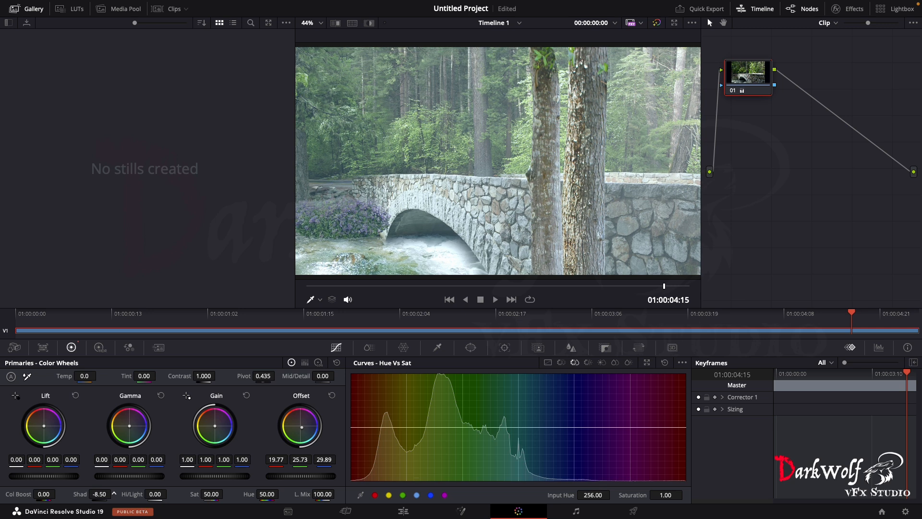